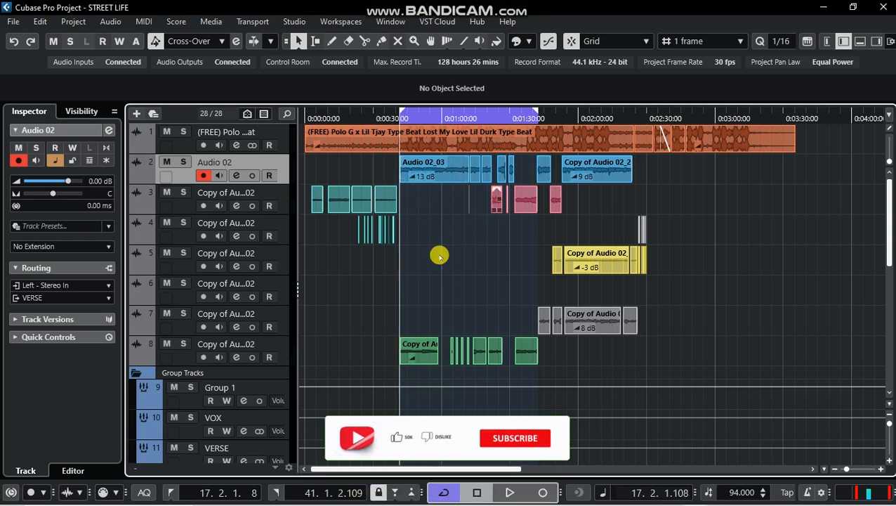
# - Play the STREET LIFE project from the beginning to listen to the mixed vocals over the beat
pyautogui.press('g')
pyautogui.press('g')
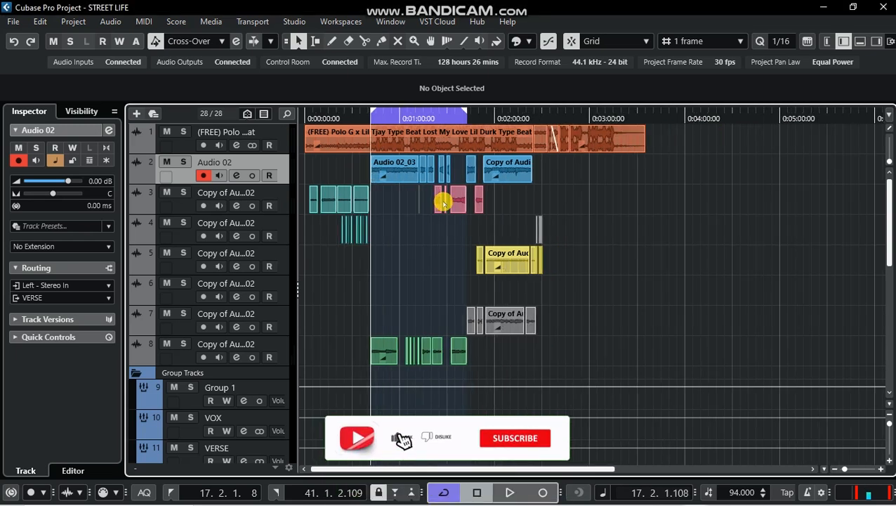
pyautogui.press('h')
pyautogui.press('h')
pyautogui.press('h')
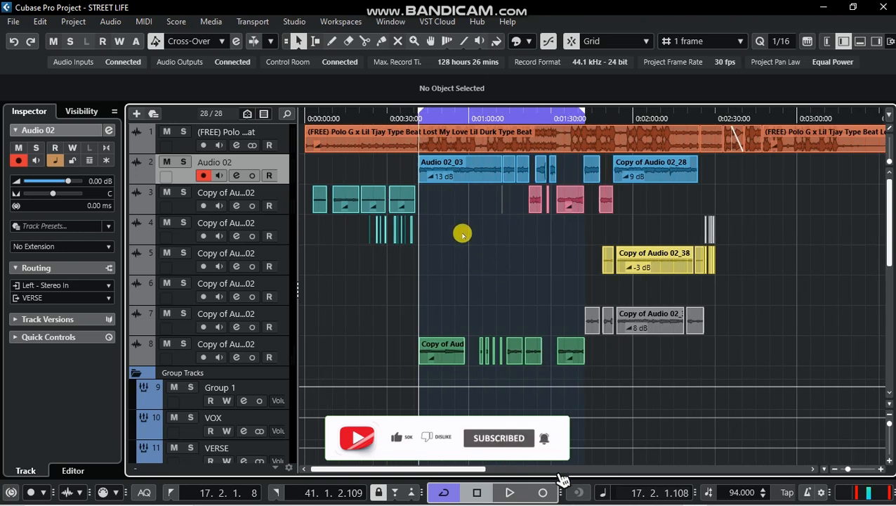
pyautogui.press('.')
pyautogui.press('space')
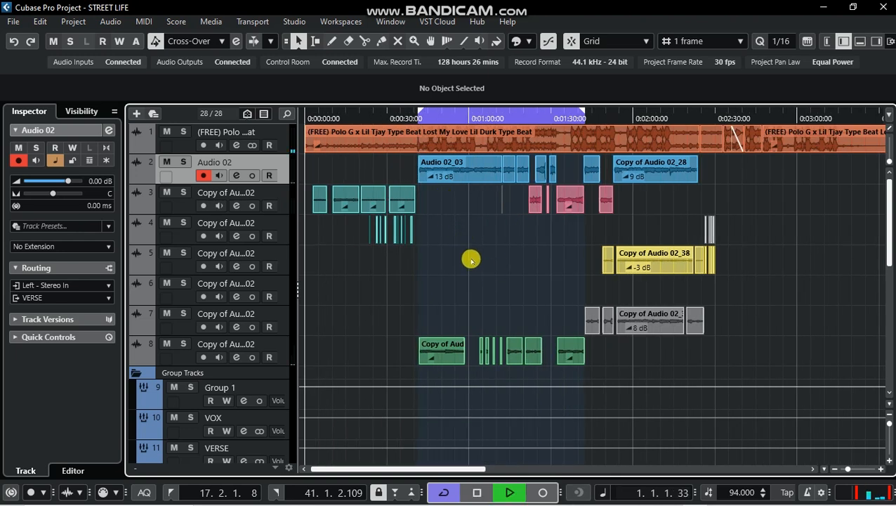
pyautogui.press('h')
pyautogui.press('h')
pyautogui.press('h')
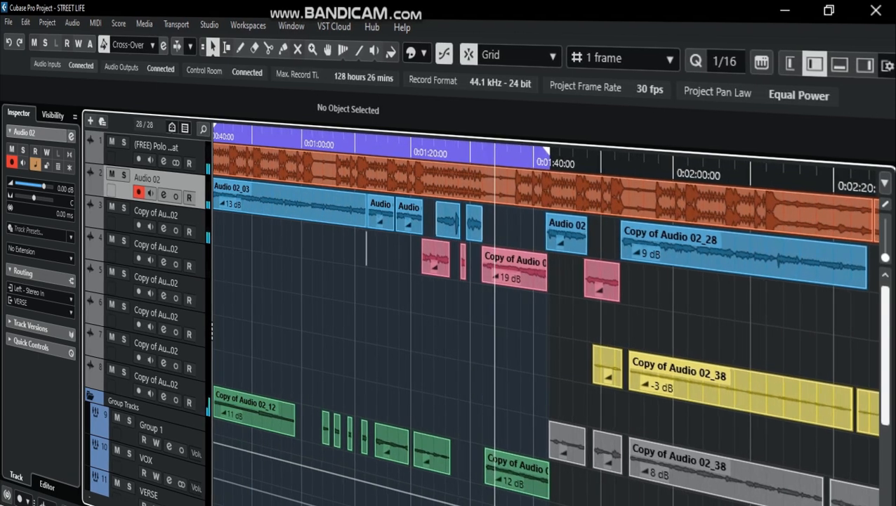
pyautogui.press('g')
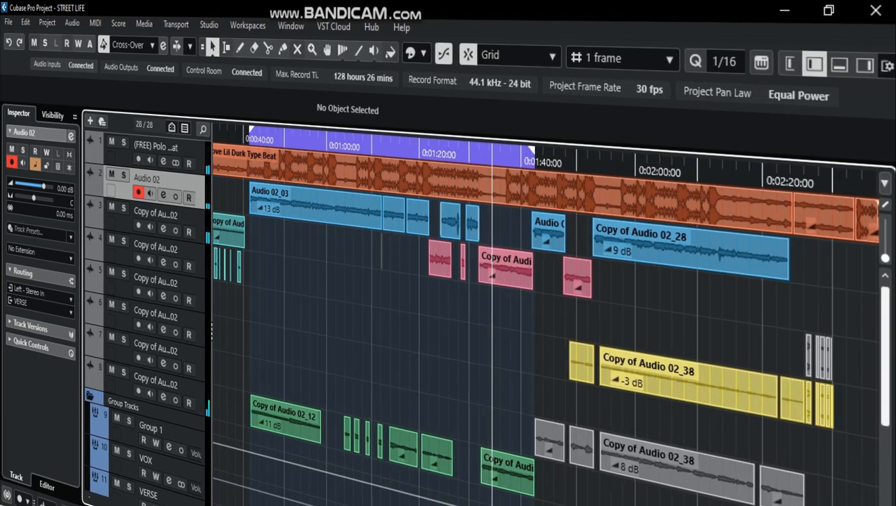
pyautogui.press('g')
pyautogui.press('h')
pyautogui.press('g')
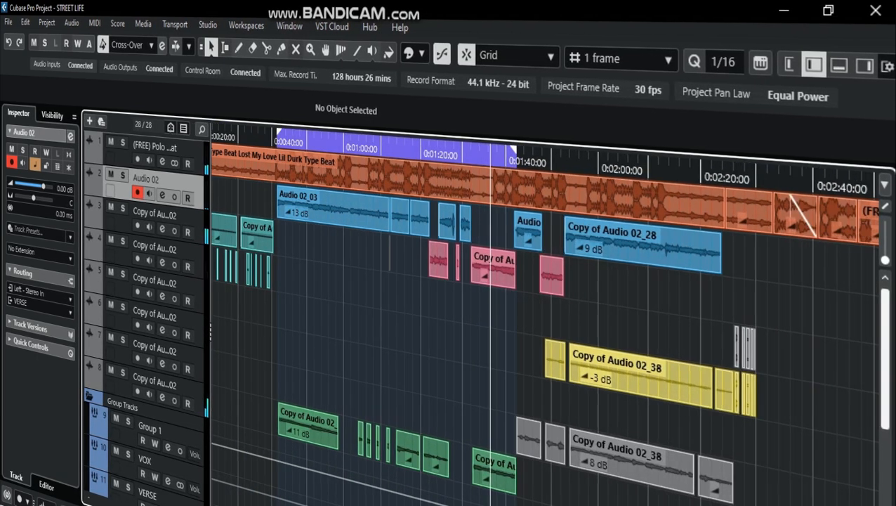
pyautogui.press('g')
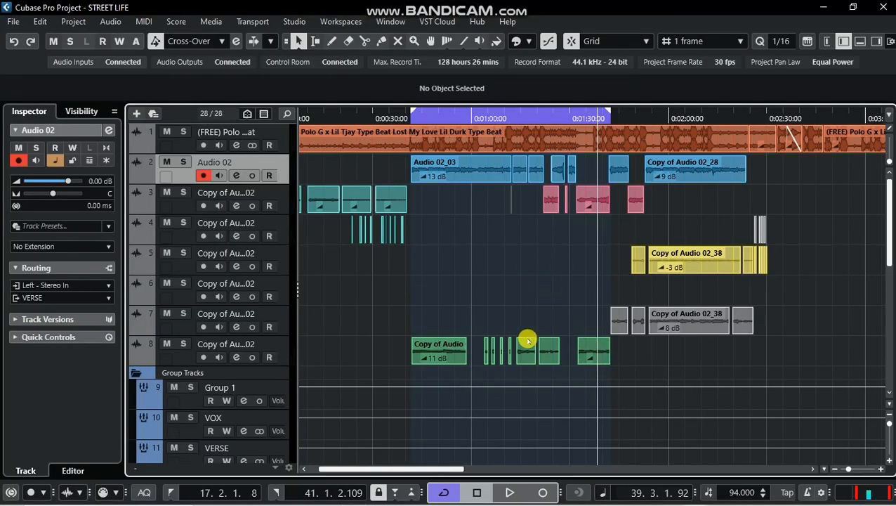
pyautogui.scroll(-3, 542, 279)
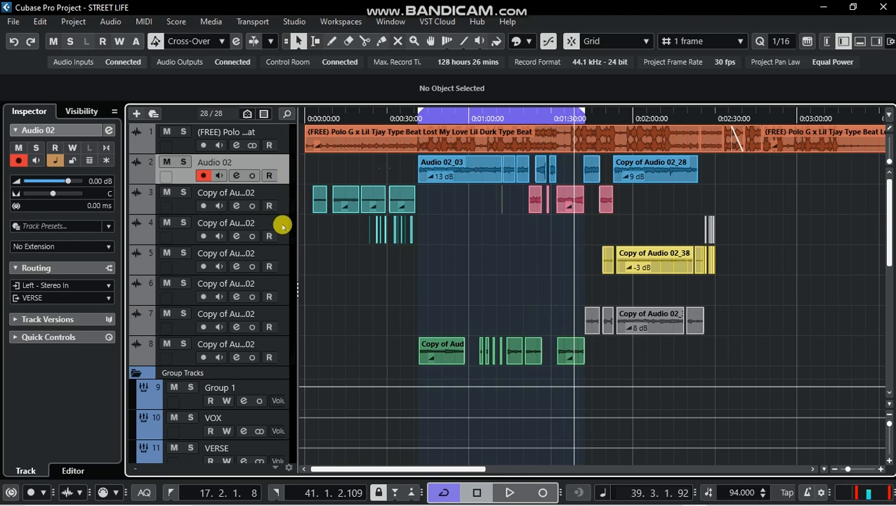
pyautogui.scroll(1, 504, 257)
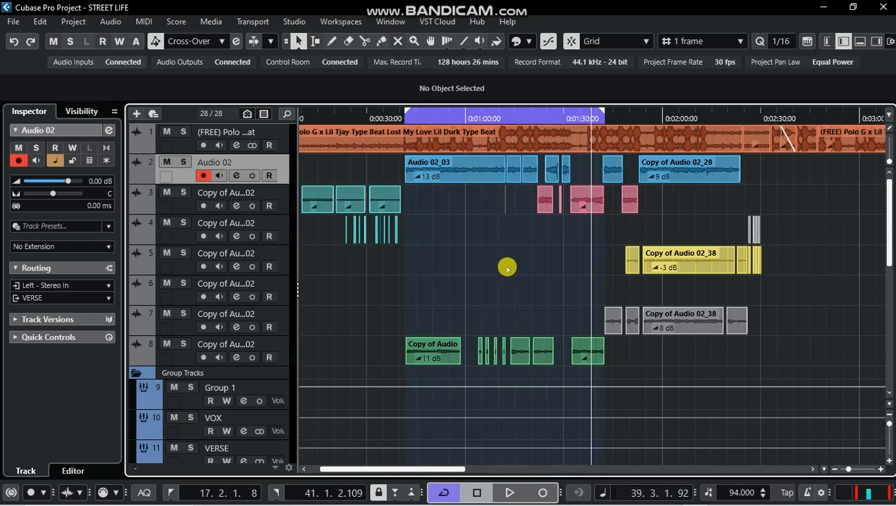
pyautogui.scroll(-1, 507, 268)
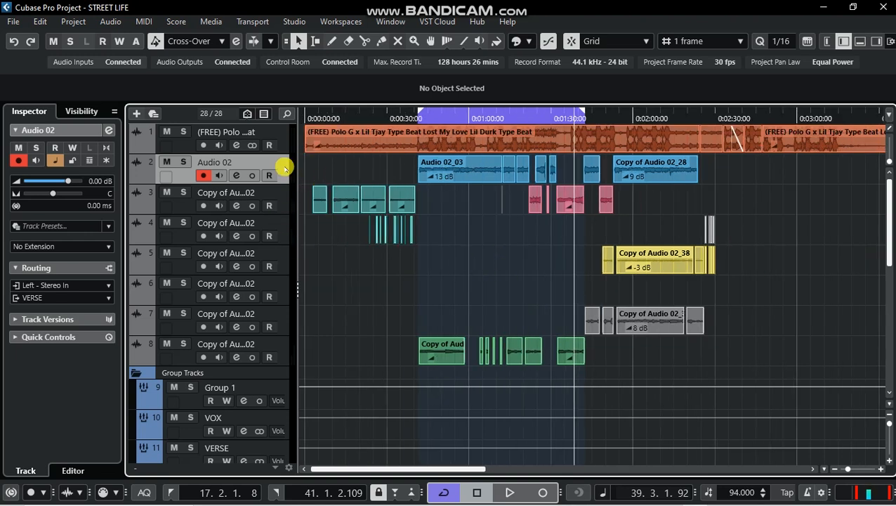
# - Open the Audio 02 channel settings and bypass its Auto-Tune Artist, DeEsser Mono, FabFilter Pro-Q 3, C1 gate Mono and Maximizer inserts
pyautogui.click(109, 132)
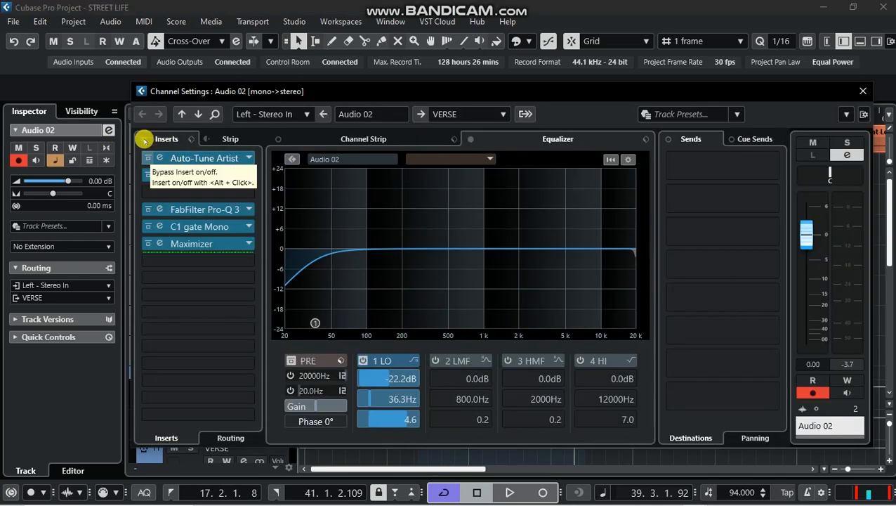
pyautogui.click(148, 158)
pyautogui.click(148, 175)
pyautogui.click(149, 210)
pyautogui.click(148, 226)
pyautogui.click(149, 244)
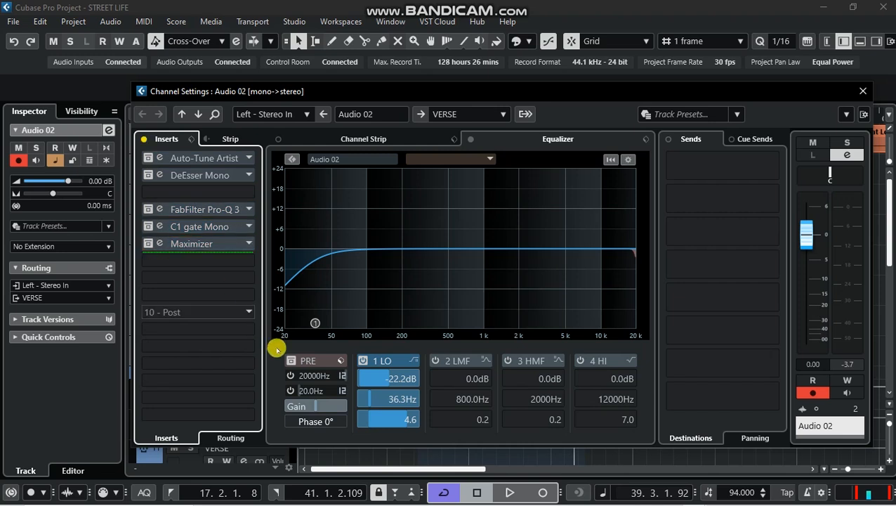
# - Switch off the 1 LO equalizer band on Audio 02 and reactivate its Auto-Tune Artist insert
pyautogui.click(292, 363)
pyautogui.click(293, 363)
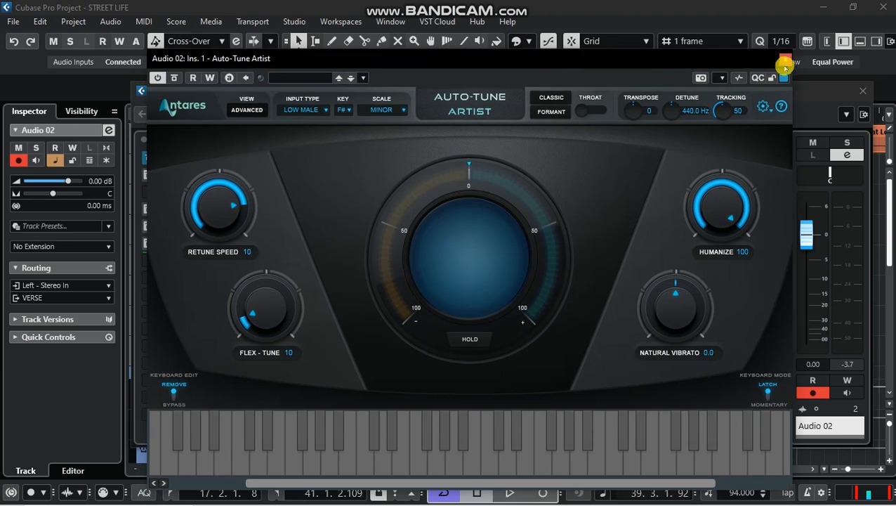
pyautogui.click(784, 60)
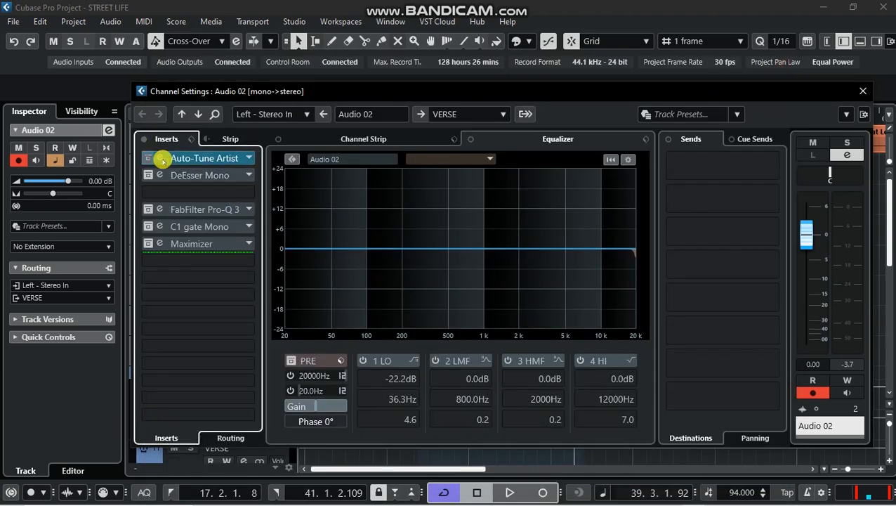
pyautogui.click(194, 159)
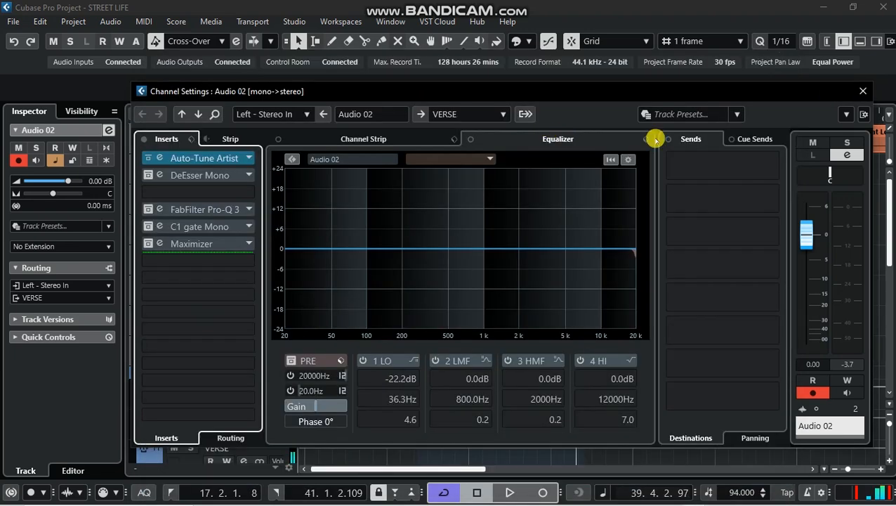
pyautogui.click(861, 92)
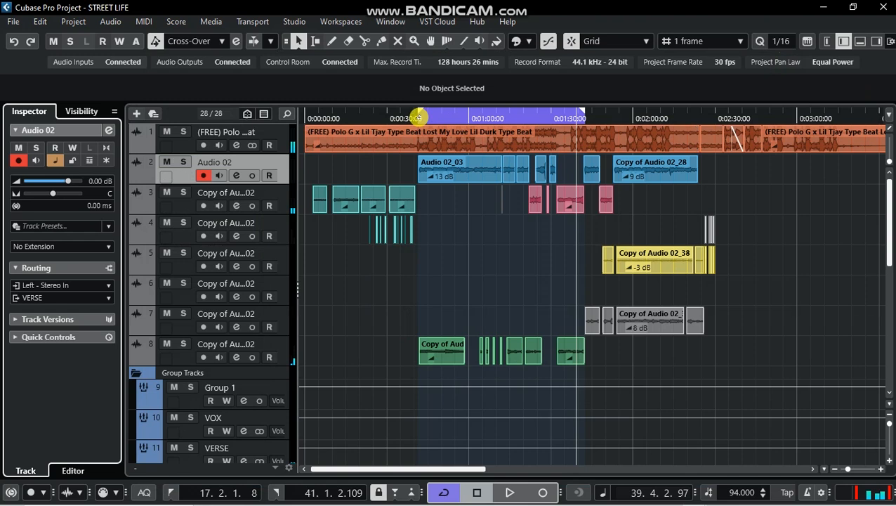
# - Set the cycle range's end to 37.1.1.64 and place the playhead at the start of the Audio 02_03 clip
pyautogui.click(418, 119)
pyautogui.click(422, 168)
pyautogui.press('p')
pyautogui.click(464, 235)
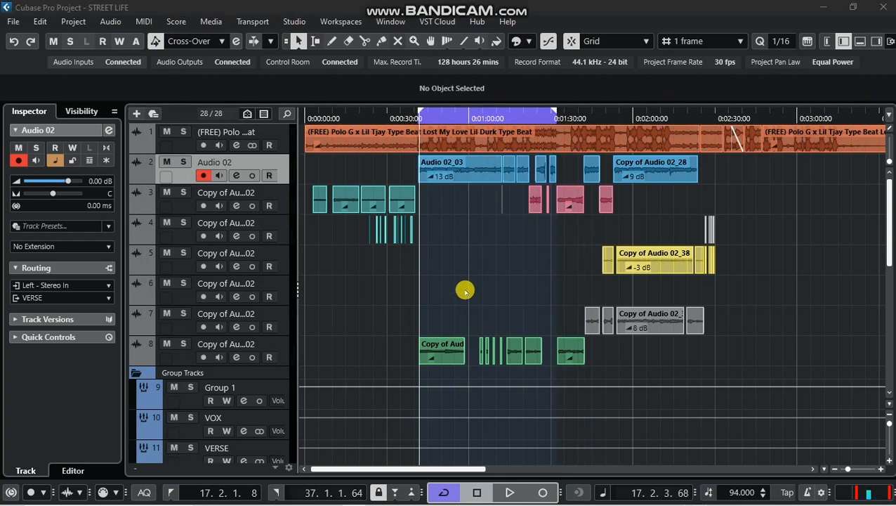
# - Open the channel settings of the VERSE group track
pyautogui.scroll(-3, 401, 269)
pyautogui.scroll(3, 401, 267)
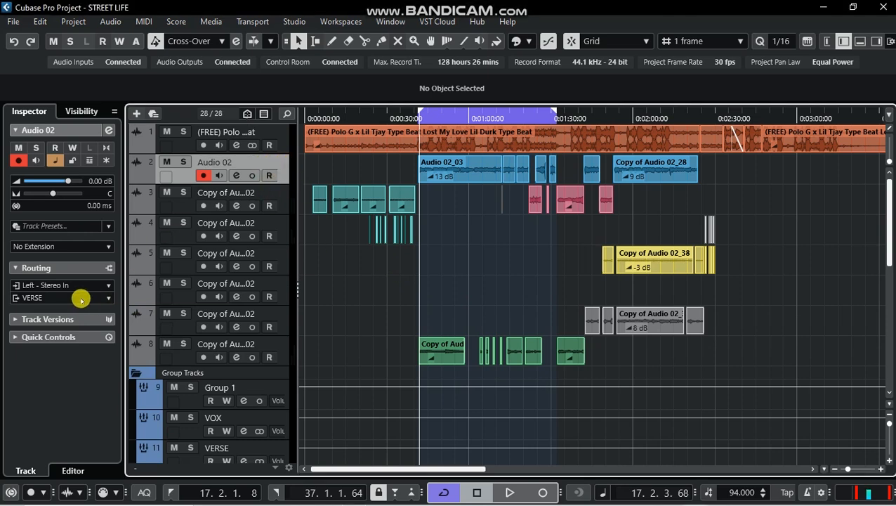
pyautogui.scroll(-5, 202, 407)
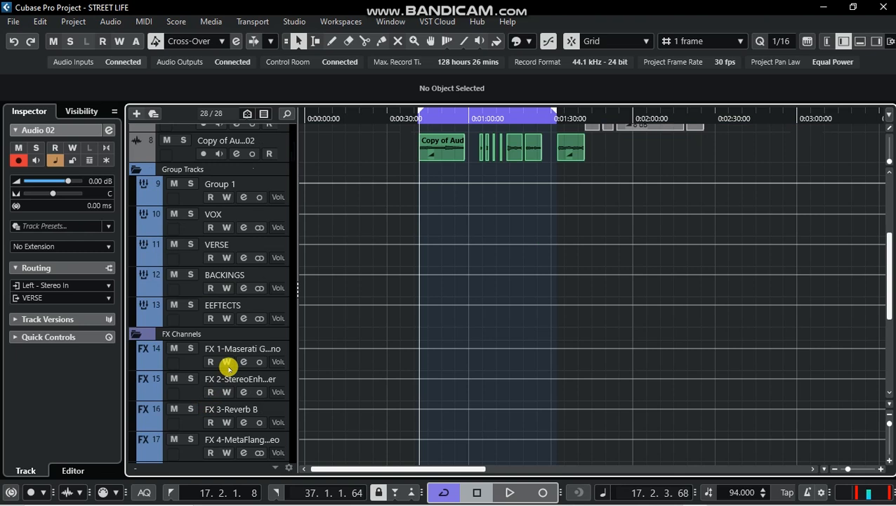
pyautogui.click(254, 248)
pyautogui.scroll(2, 261, 267)
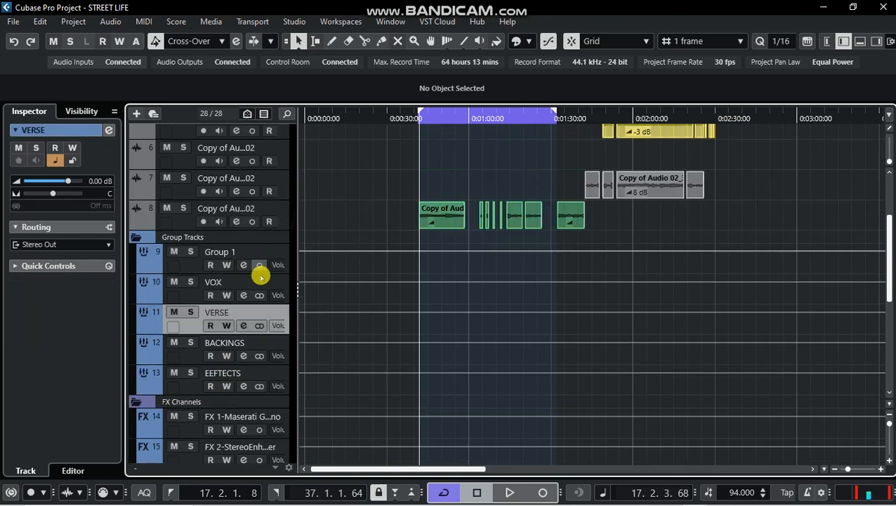
pyautogui.scroll(2, 260, 276)
pyautogui.click(109, 130)
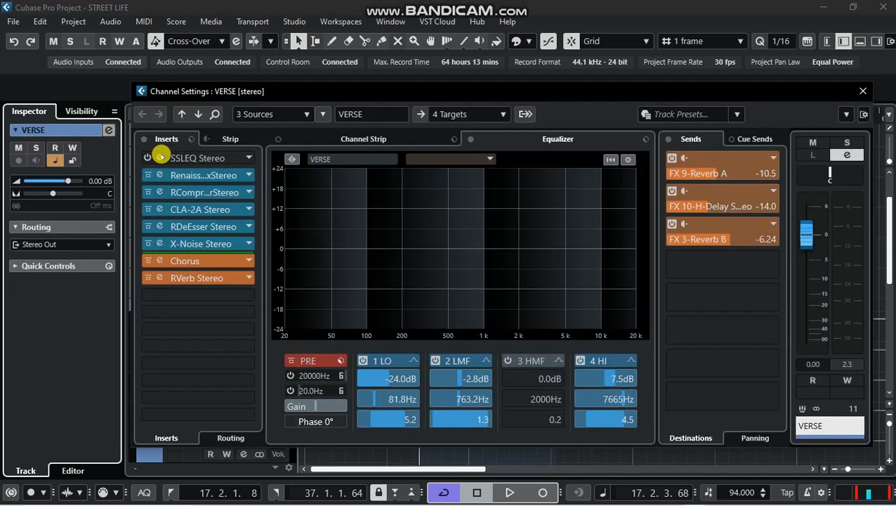
# - Bypass all active inserts on the VERSE group, including RCompressor, CLA-2A, RDeEsser, X-Noise, Chorus and RVerb
pyautogui.click(148, 176)
pyautogui.click(148, 193)
pyautogui.click(149, 210)
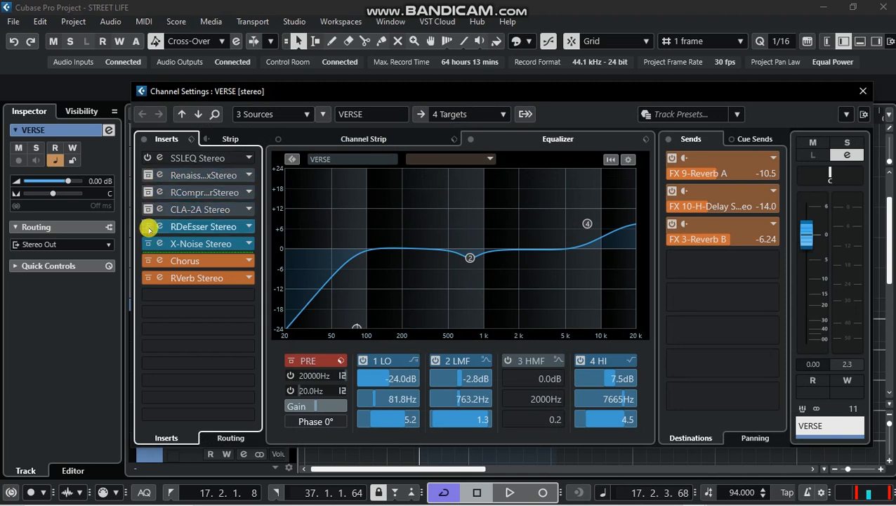
pyautogui.click(148, 227)
pyautogui.click(148, 244)
pyautogui.click(149, 260)
pyautogui.click(148, 278)
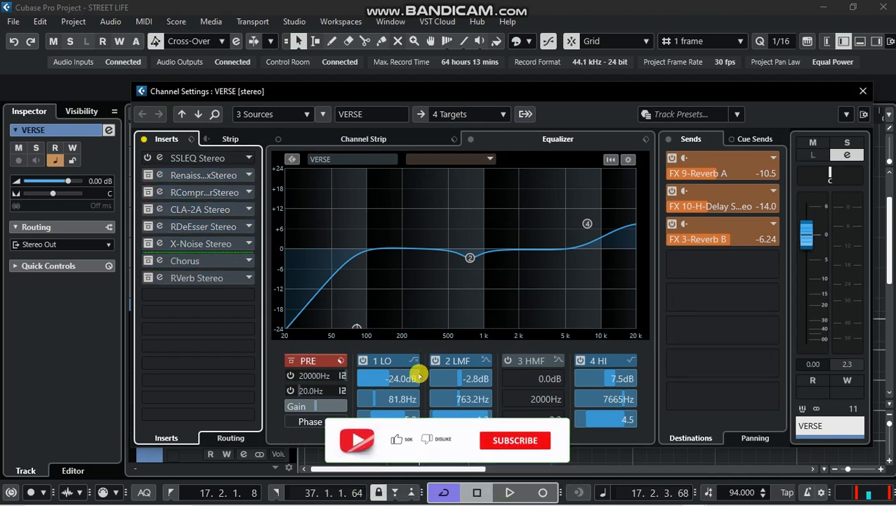
# - Switch off the 1 LO, 2 LMF and 4 HI equalizer bands on the VERSE group
pyautogui.click(362, 360)
pyautogui.click(362, 360)
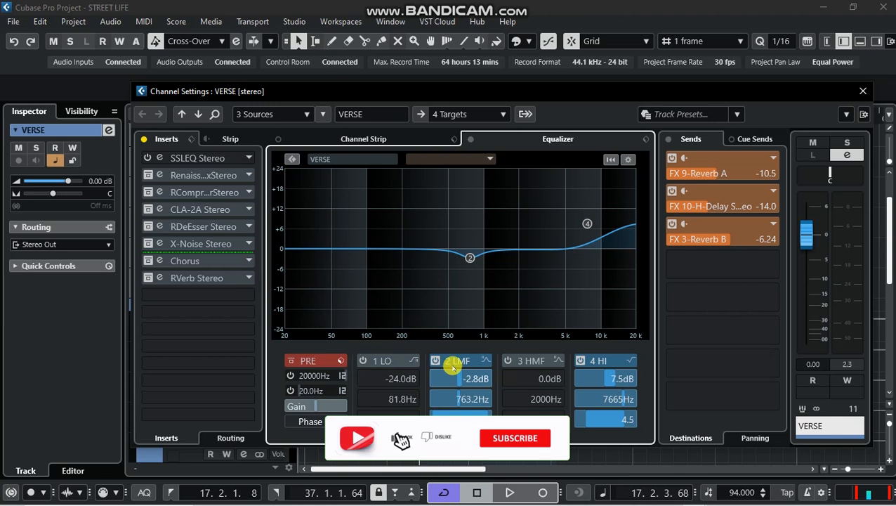
pyautogui.click(436, 360)
pyautogui.click(507, 360)
pyautogui.click(580, 361)
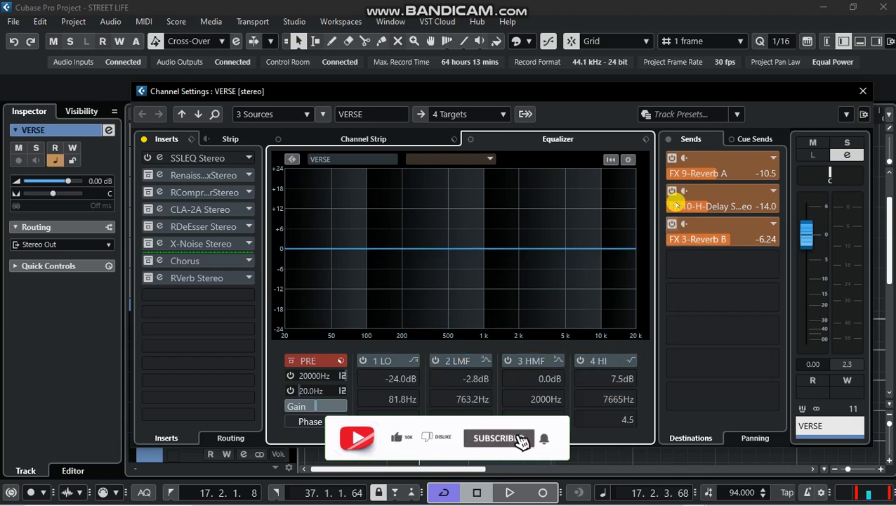
# - Deactivate the VERSE group's FX 9-Reverb A, FX 10-H-Delay and FX 3-Reverb B sends and close its channel settings
pyautogui.click(672, 157)
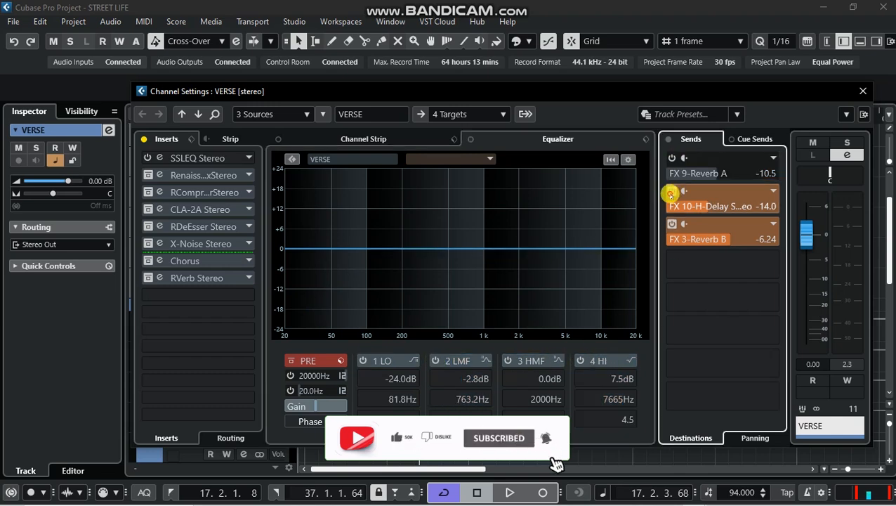
pyautogui.click(672, 190)
pyautogui.click(672, 223)
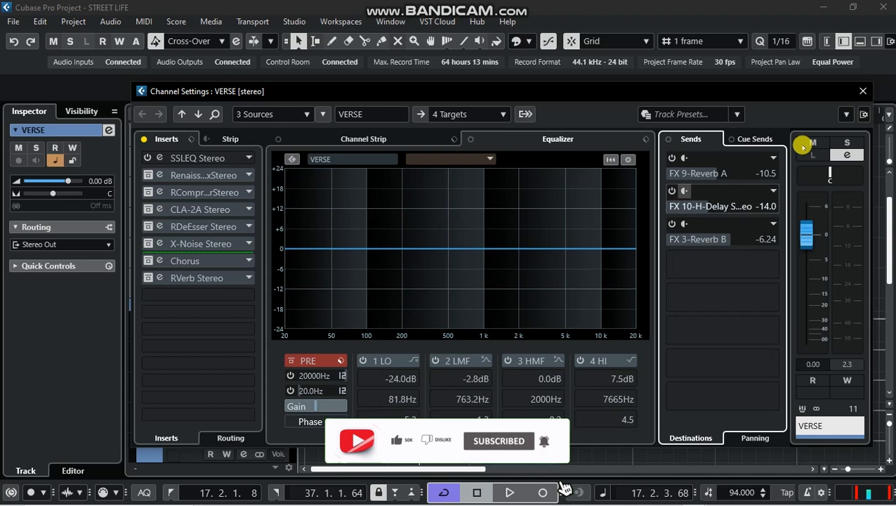
pyautogui.click(863, 90)
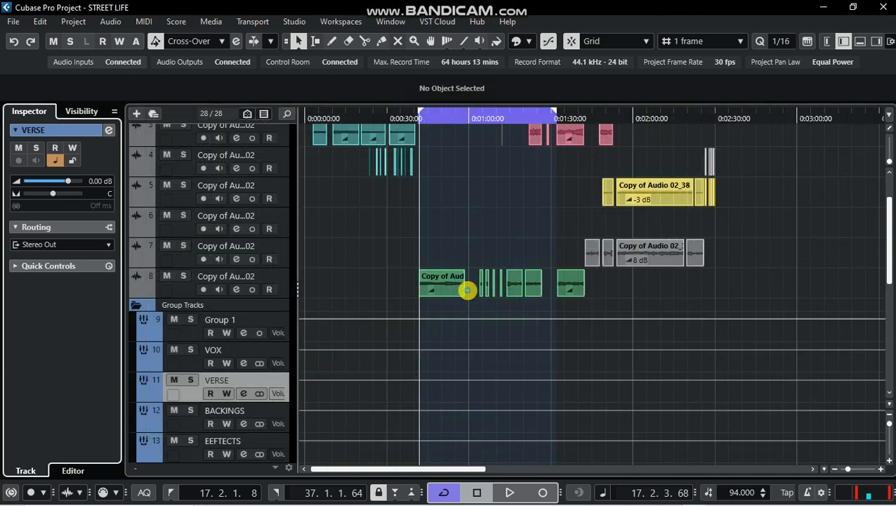
# - Play the verse from the start of the cycle range to hear the unprocessed vocals with the beat
pyautogui.scroll(2, 450, 227)
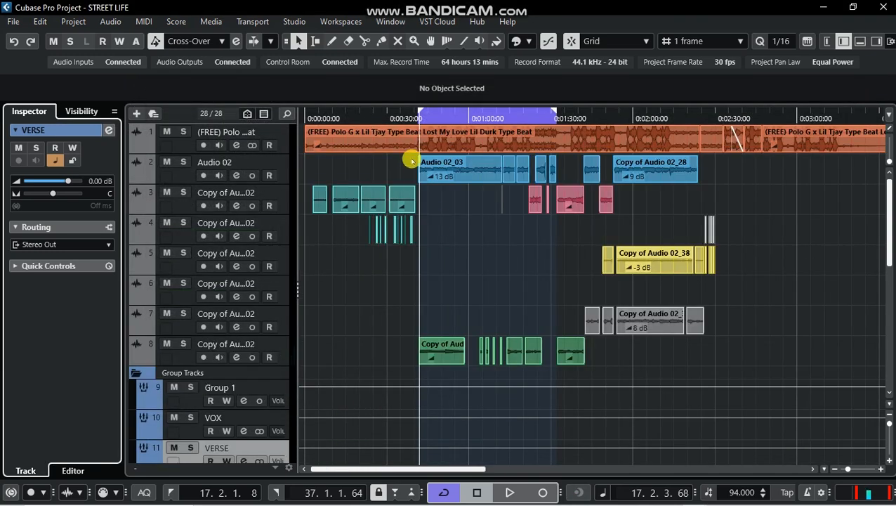
pyautogui.moveTo(420, 120); pyautogui.dragTo(418, 118)
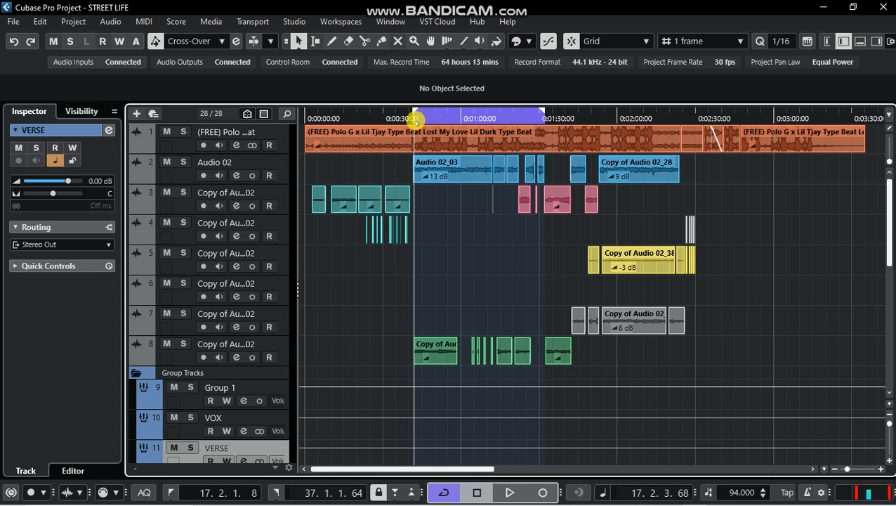
pyautogui.press('space')
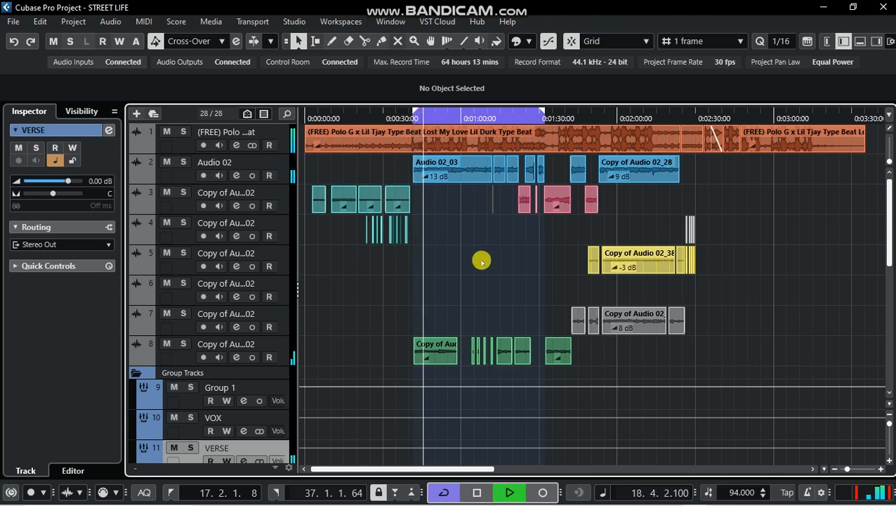
# - Mute the beat on track 1 and continue playback to hear the verse vocals on their own
pyautogui.press('space')
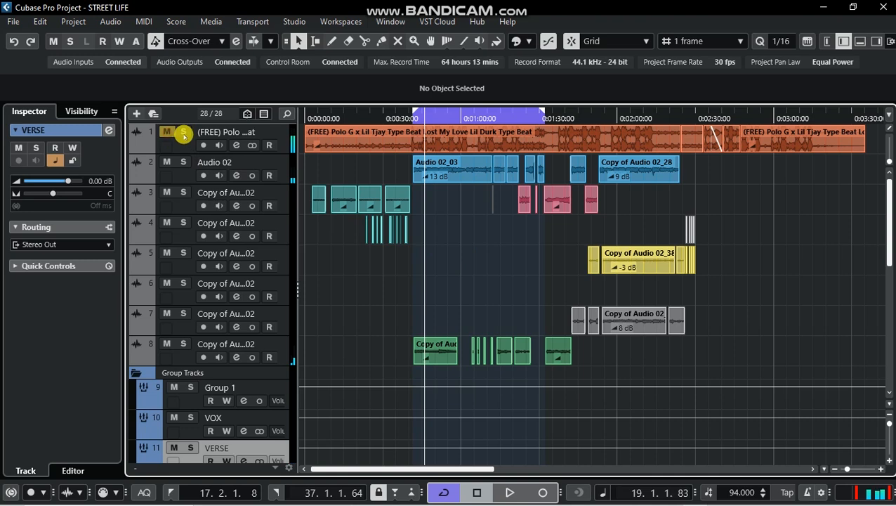
pyautogui.press('space')
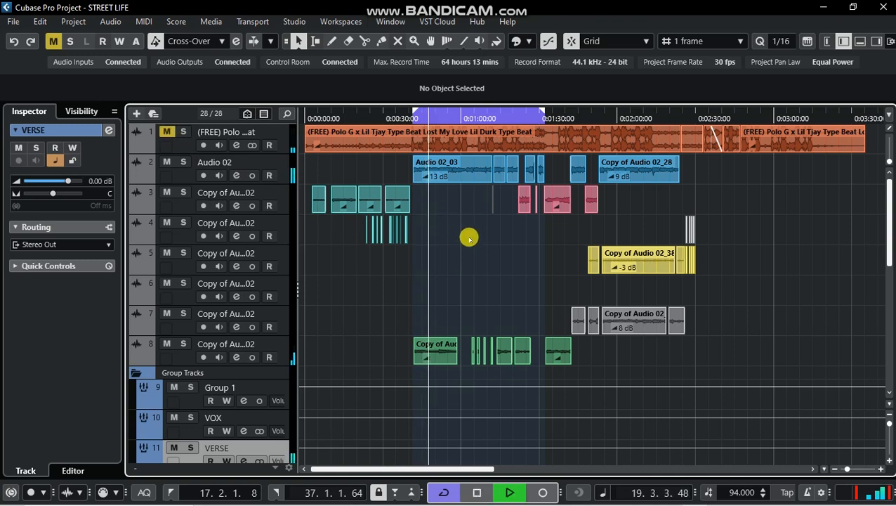
pyautogui.press('h')
pyautogui.press('h')
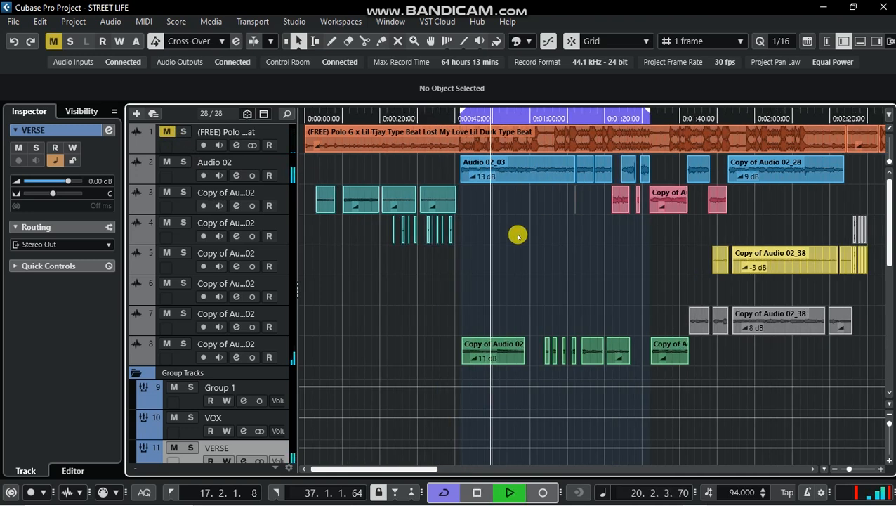
pyautogui.press('h')
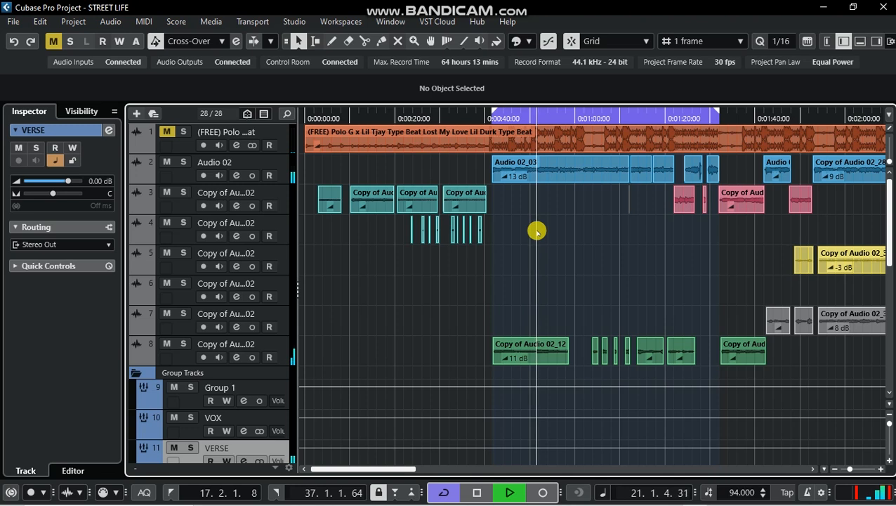
# - Mute the vocal copy on track 8, stop playback and select the Audio 02 track
pyautogui.click(167, 343)
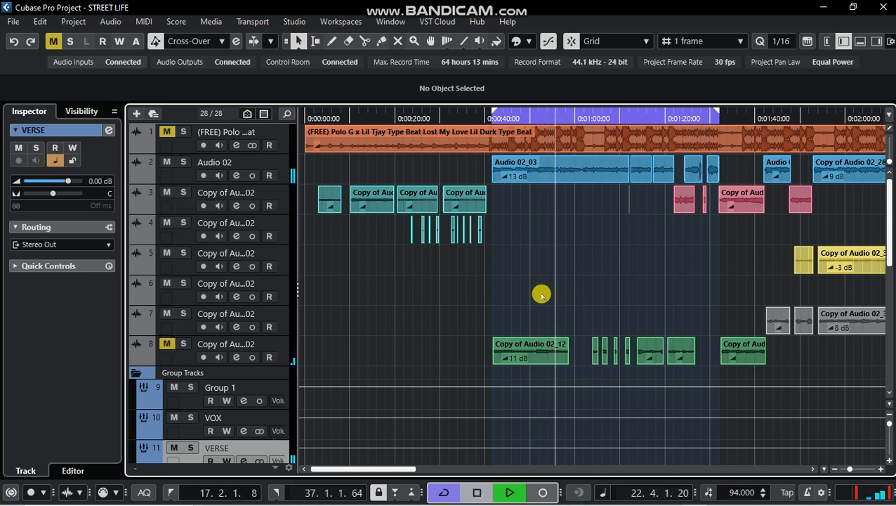
pyautogui.press('space')
pyautogui.click(275, 163)
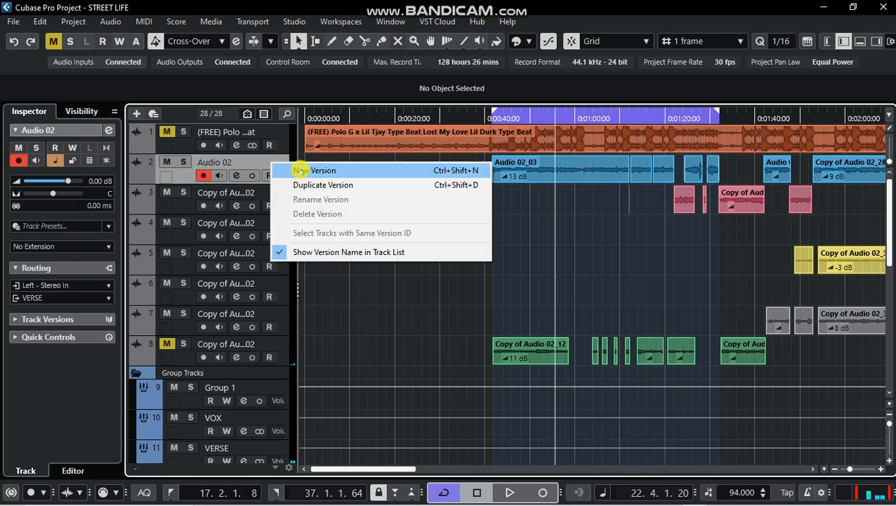
pyautogui.click(110, 132)
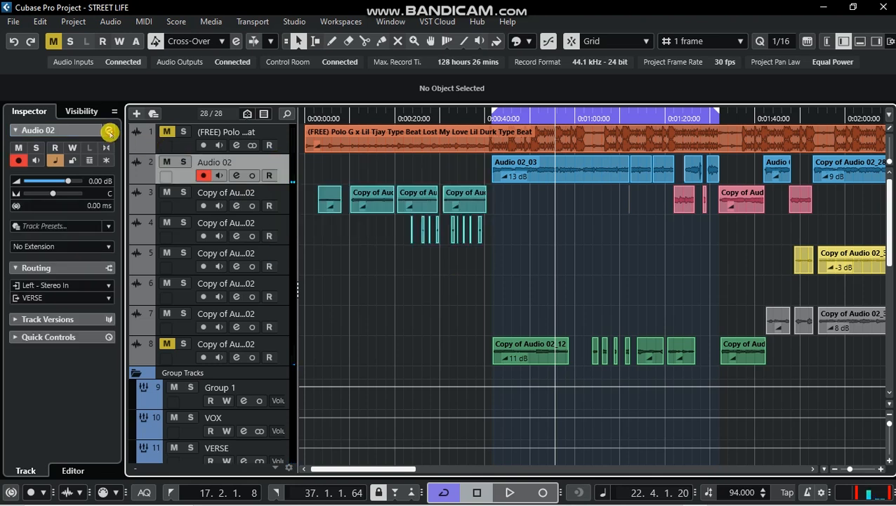
# - Re-enable the Auto-Tune Artist insert on Audio 02, play the verse vocal through it and close the plug-in
pyautogui.click(110, 132)
pyautogui.click(194, 154)
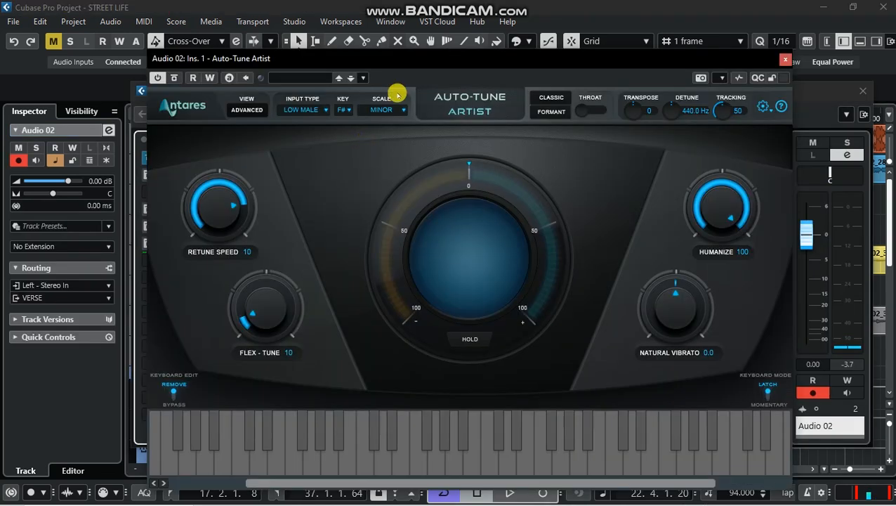
pyautogui.moveTo(397, 62); pyautogui.dragTo(386, 55)
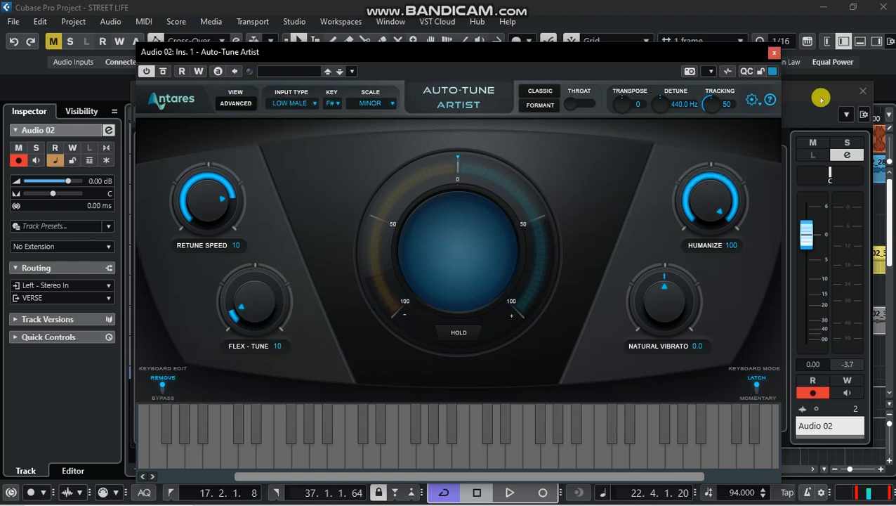
pyautogui.moveTo(628, 59); pyautogui.dragTo(606, 53)
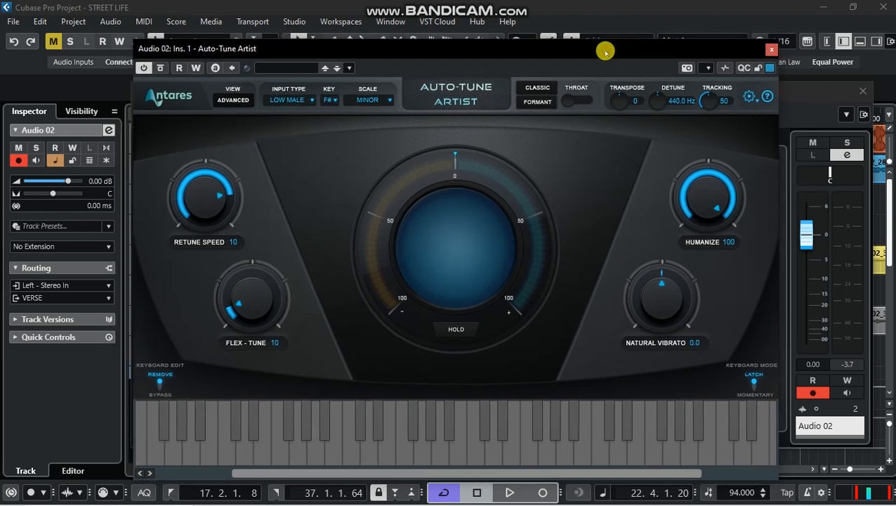
pyautogui.press('space')
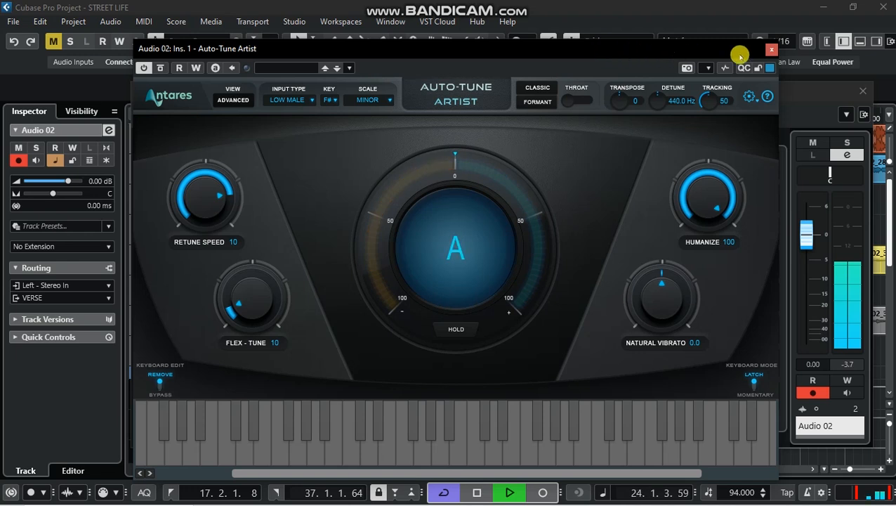
pyautogui.click(771, 50)
pyautogui.press('space')
pyautogui.press('e')
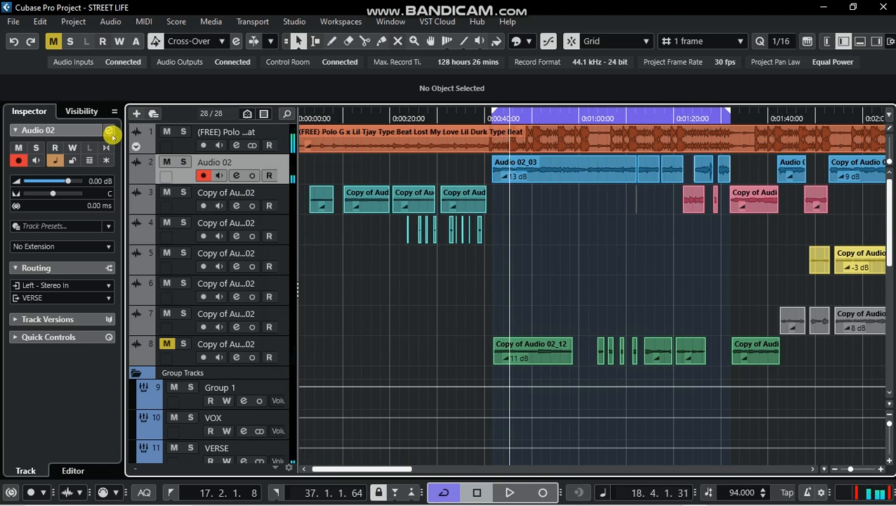
# - Re-enable the FabFilter Pro-Q 3 insert on Audio 02 and inspect its Track Eq curve
pyautogui.click(109, 130)
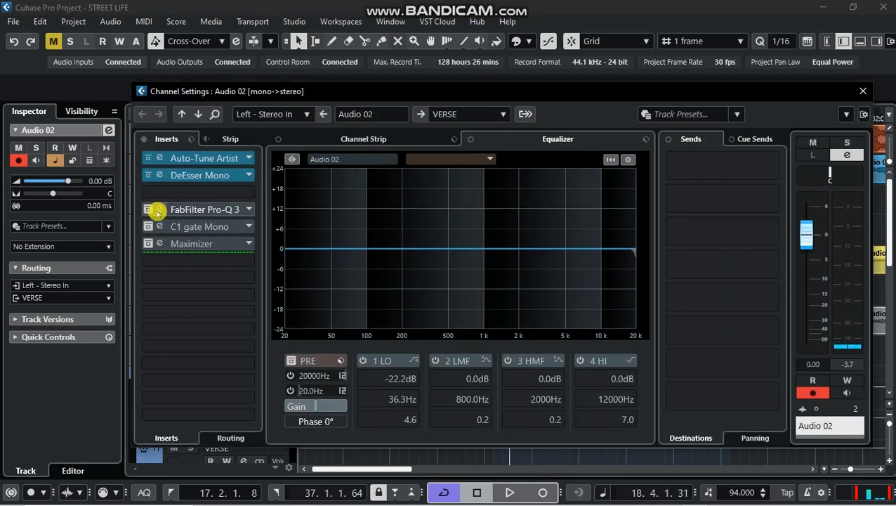
pyautogui.click(205, 212)
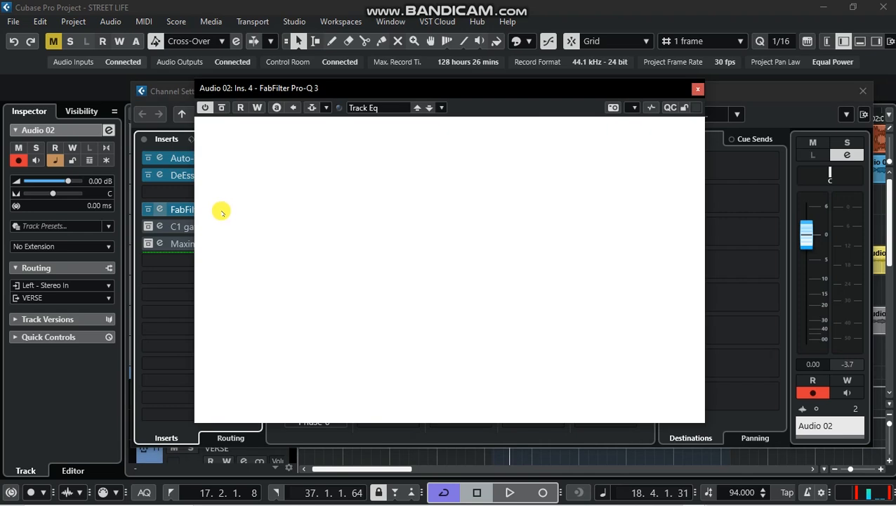
pyautogui.moveTo(446, 95); pyautogui.dragTo(474, 99)
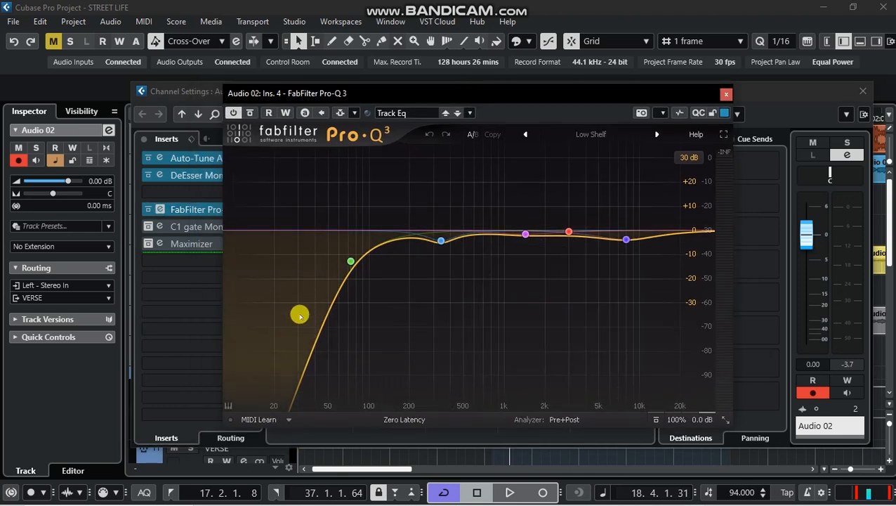
pyautogui.moveTo(430, 250)
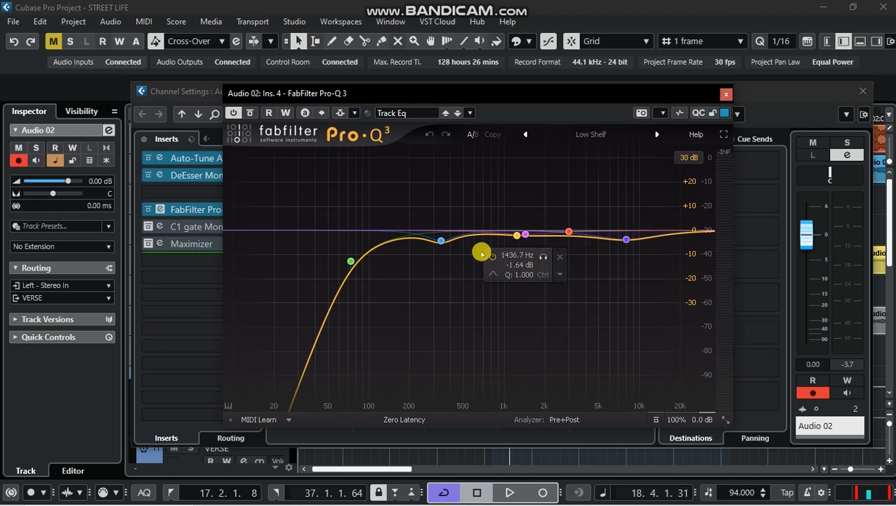
pyautogui.moveTo(512, 93); pyautogui.dragTo(527, 94)
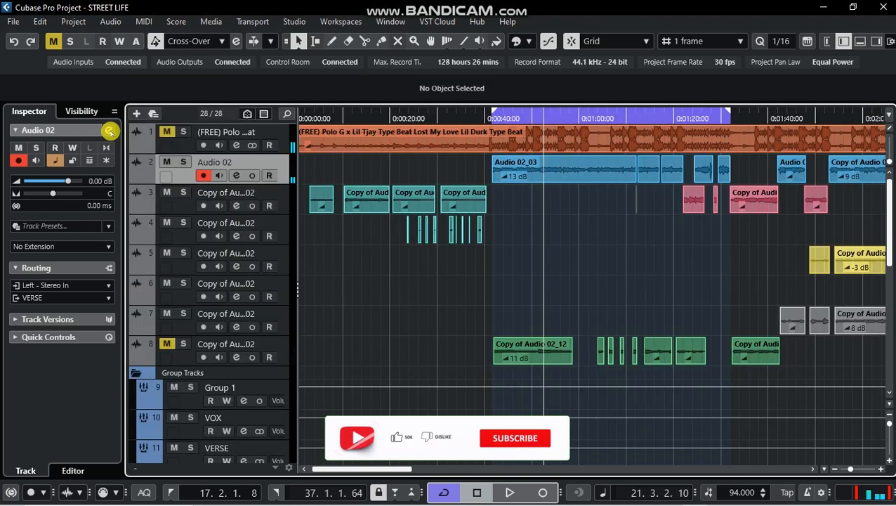
# - Play the Audio 02 vocal while watching the FabFilter Pro-Q 3 analyzer, stop playback and close the equalizer
pyautogui.click(109, 130)
pyautogui.moveTo(462, 94)
pyautogui.mouseDown()
pyautogui.moveTo(445, 105)
pyautogui.moveTo(456, 106)
pyautogui.mouseUp()
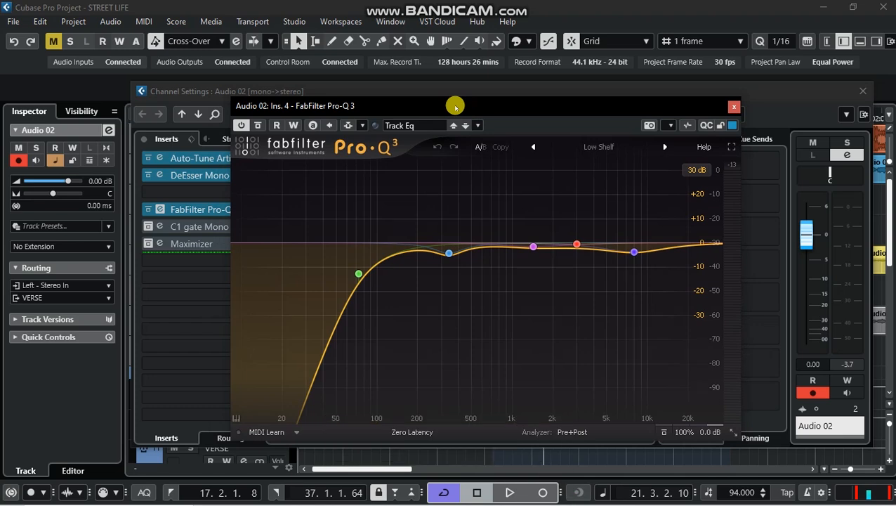
pyautogui.moveTo(456, 106); pyautogui.dragTo(440, 109)
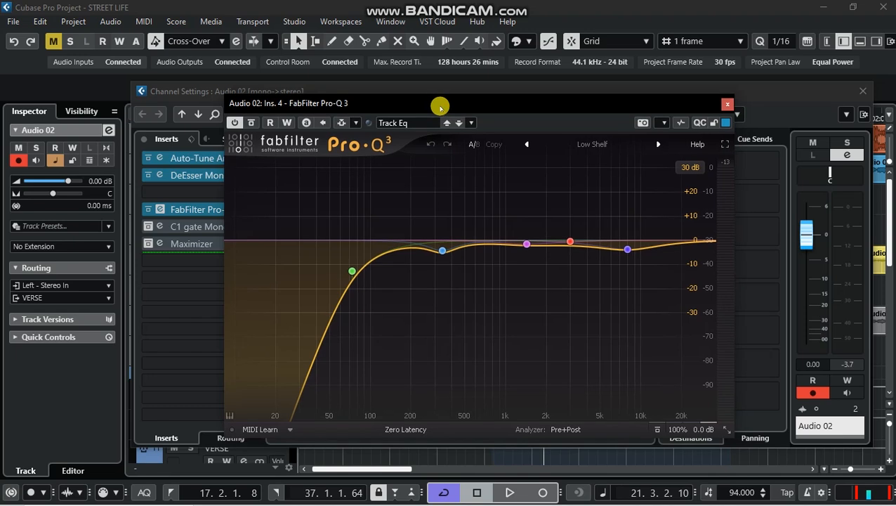
pyautogui.press('space')
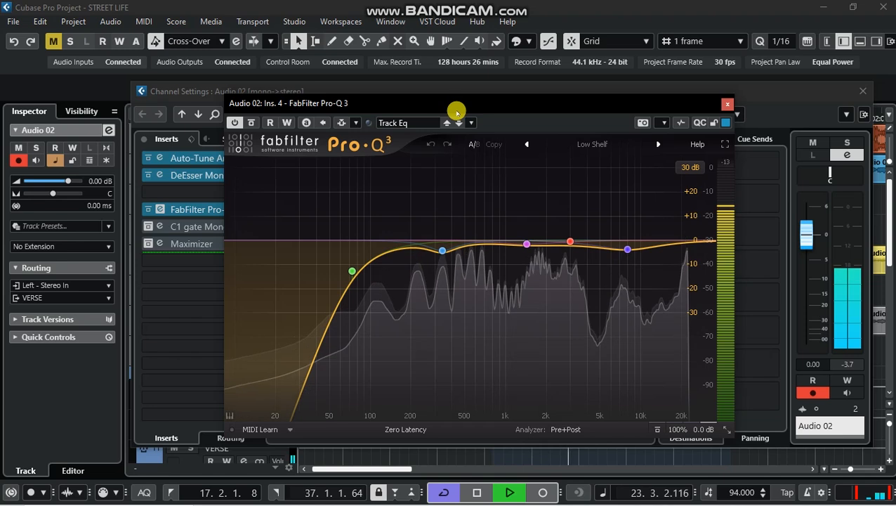
pyautogui.press('space')
pyautogui.click(730, 105)
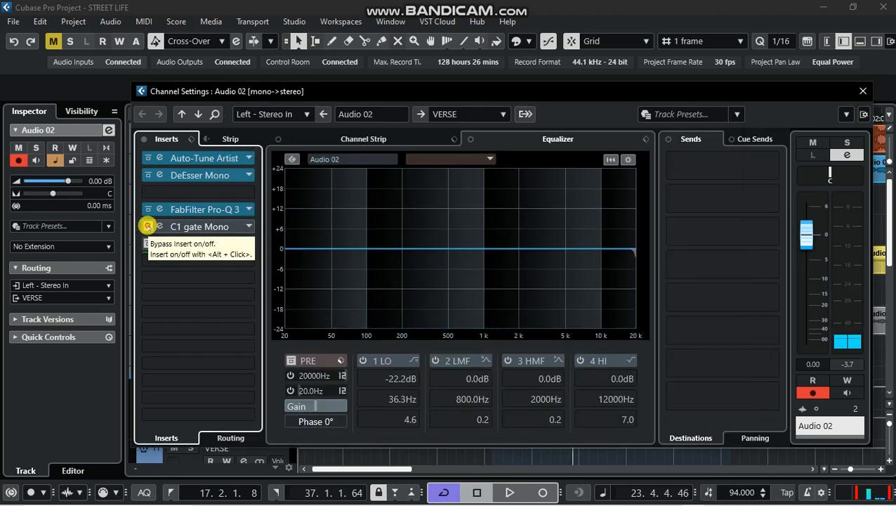
# - Re-enable the C1 gate Mono insert on Audio 02, view its gate settings and close the channel settings
pyautogui.click(188, 226)
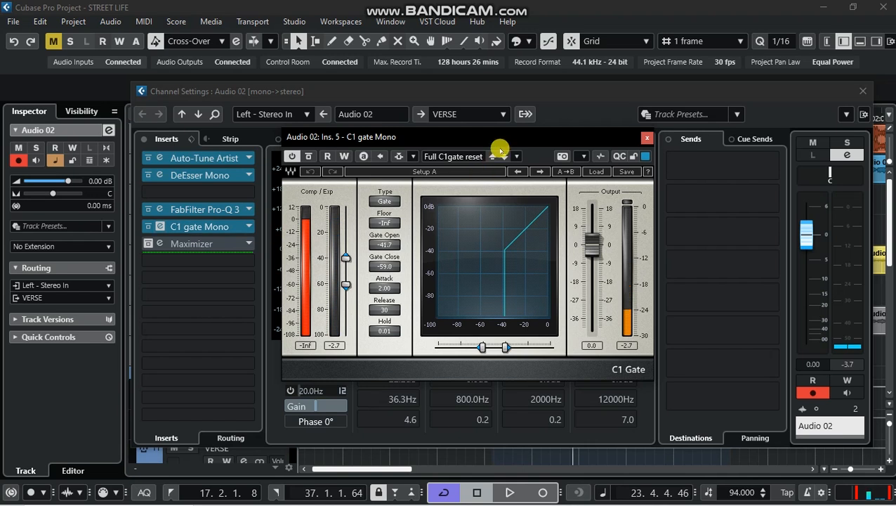
pyautogui.moveTo(500, 138); pyautogui.dragTo(510, 153)
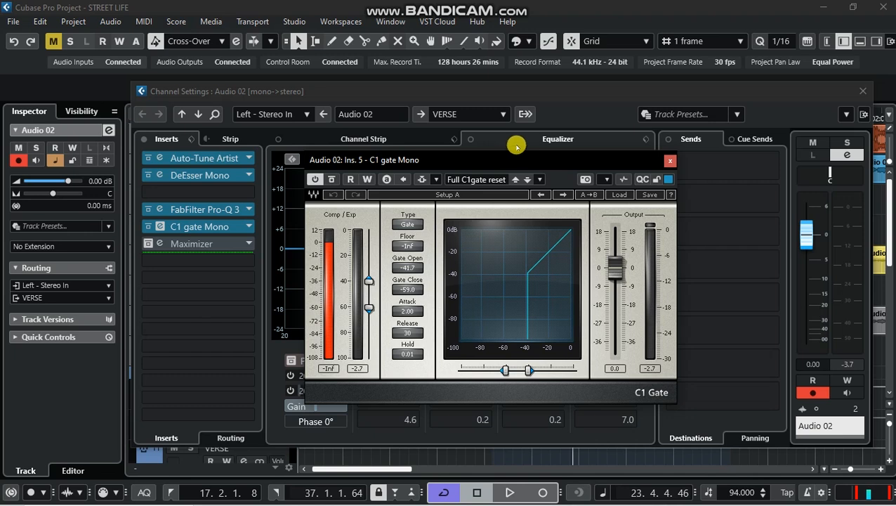
pyautogui.click(668, 162)
pyautogui.press('Escape')
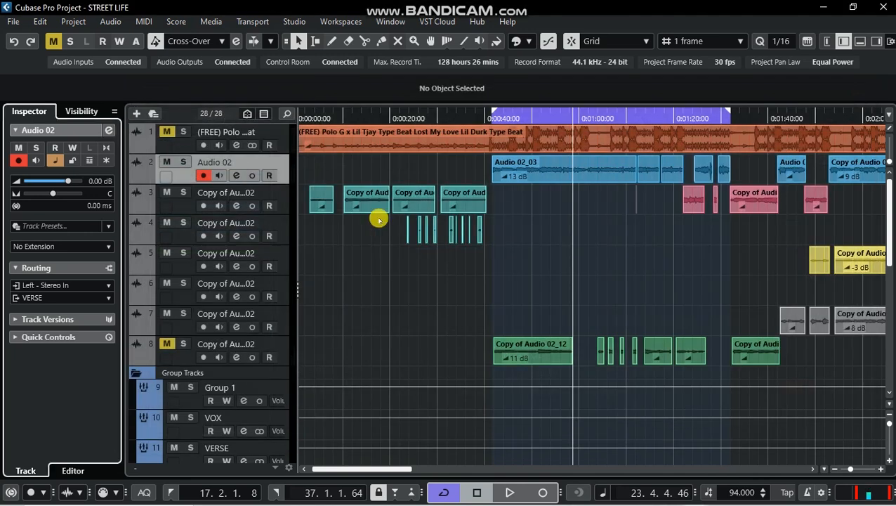
# - Reopen C1 gate Mono on Audio 02, play the vocal through it and close the gate and channel settings
pyautogui.click(108, 130)
pyautogui.click(226, 226)
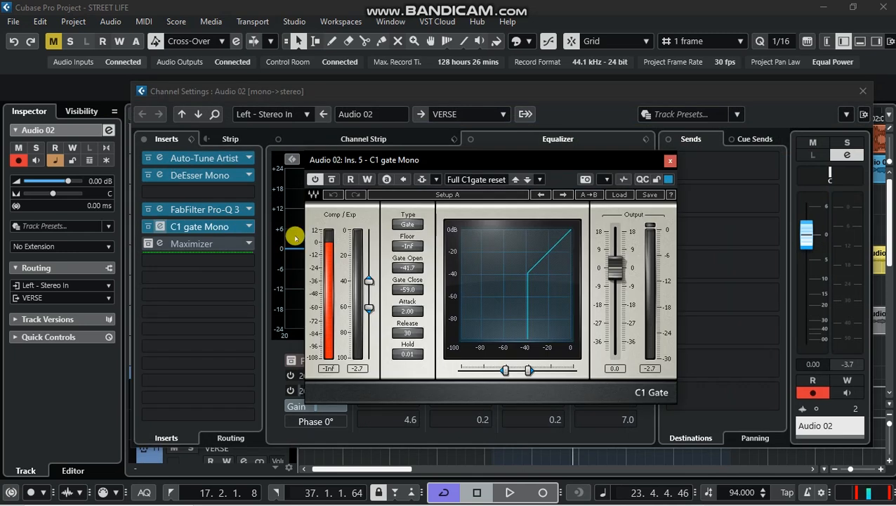
pyautogui.moveTo(496, 162); pyautogui.dragTo(508, 161)
pyautogui.press('space')
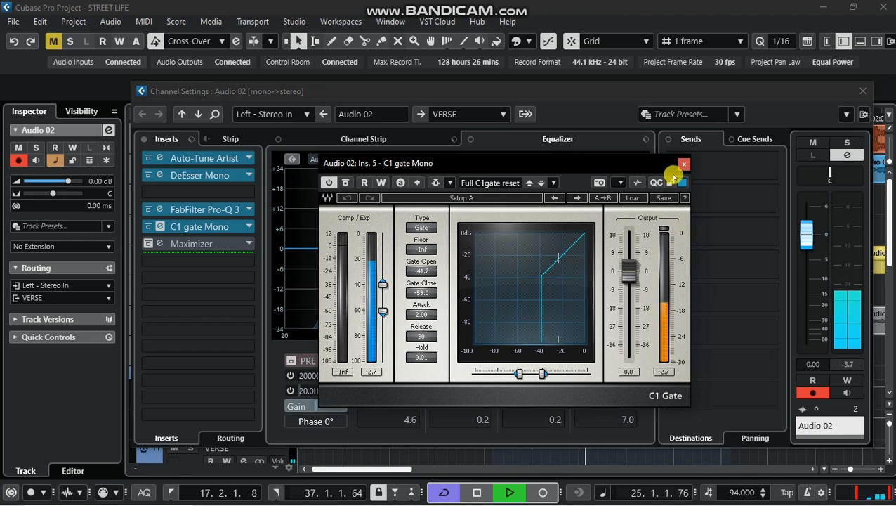
pyautogui.click(683, 164)
pyautogui.click(863, 90)
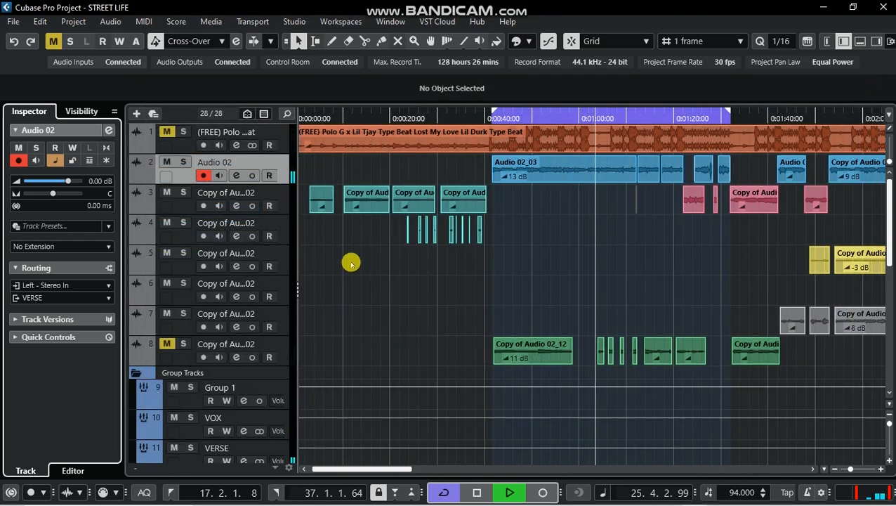
# - Re-enable the Maximizer insert on Audio 02, set Recover to 11 % and Release to 130 ms, and play the vocal through it
pyautogui.click(109, 130)
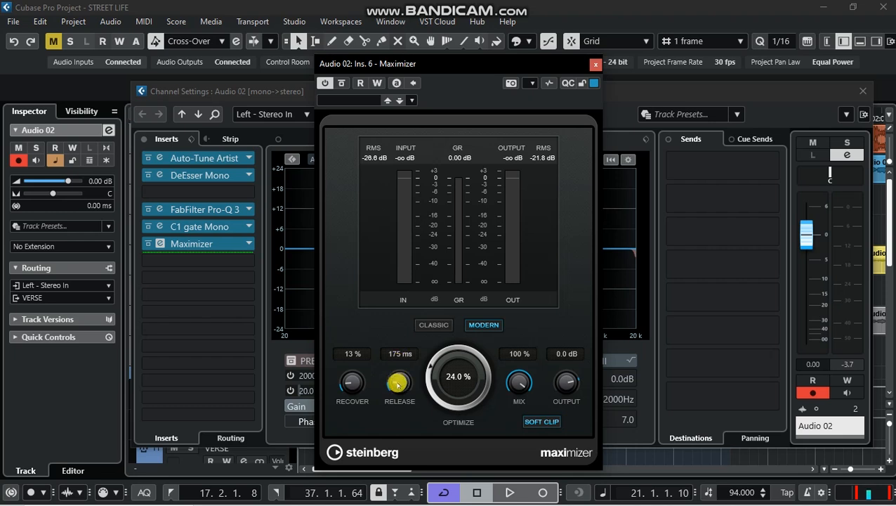
pyautogui.moveTo(399, 381); pyautogui.dragTo(346, 379)
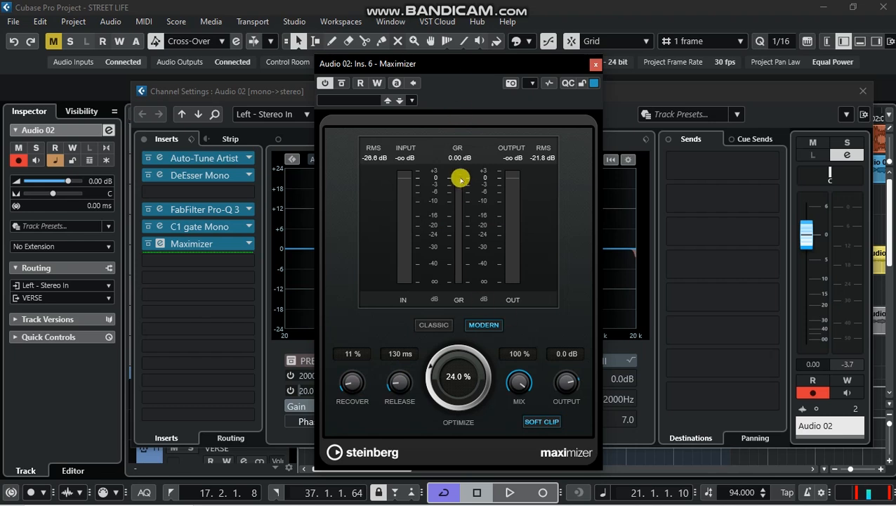
pyautogui.press('space')
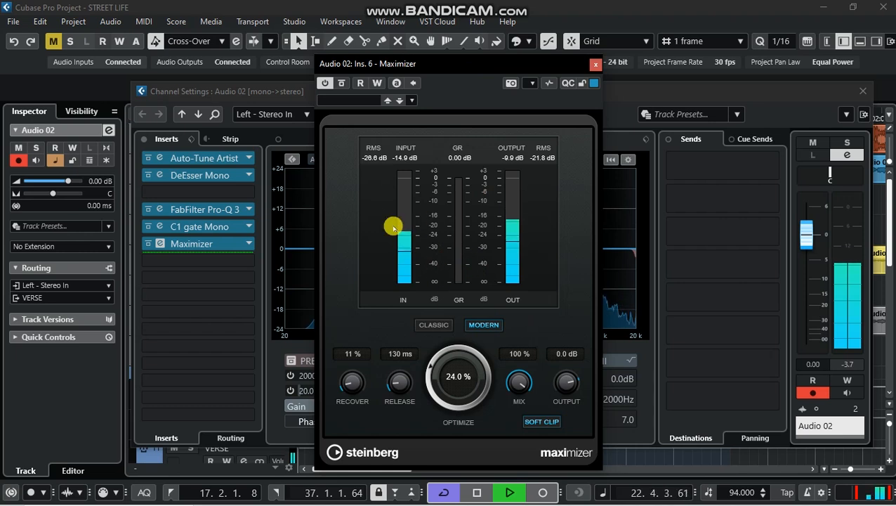
pyautogui.press('space')
# - Compare the verse with the Audio 02 Maximizer switched off and back on, and close the channel settings
pyautogui.click(326, 85)
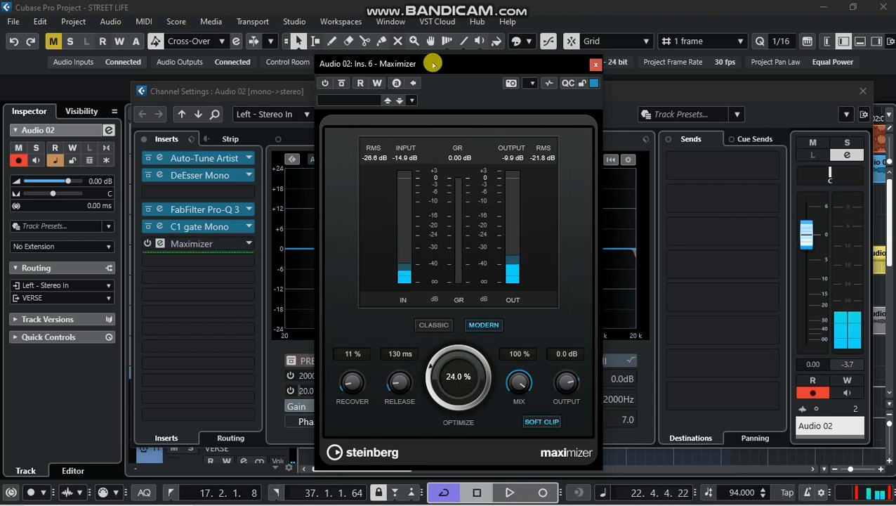
pyautogui.moveTo(439, 60); pyautogui.dragTo(426, 65)
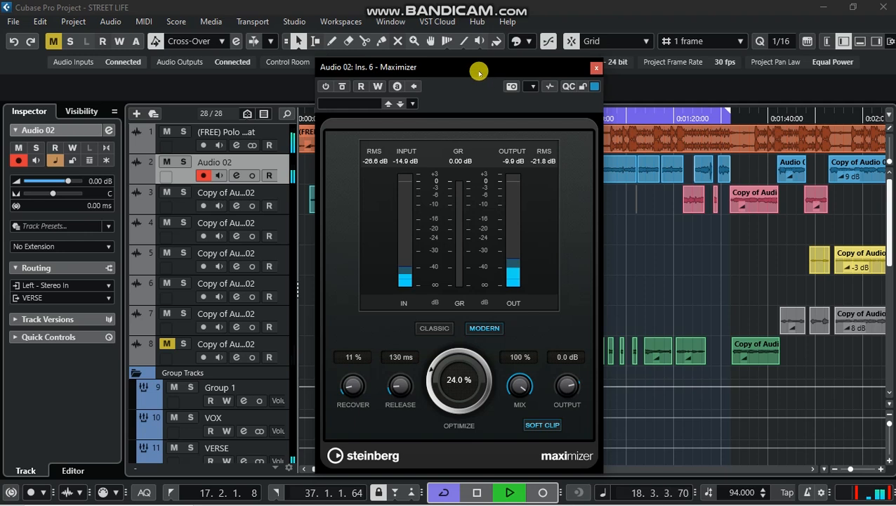
pyautogui.click(326, 85)
pyautogui.press('space')
pyautogui.moveTo(449, 69); pyautogui.dragTo(463, 70)
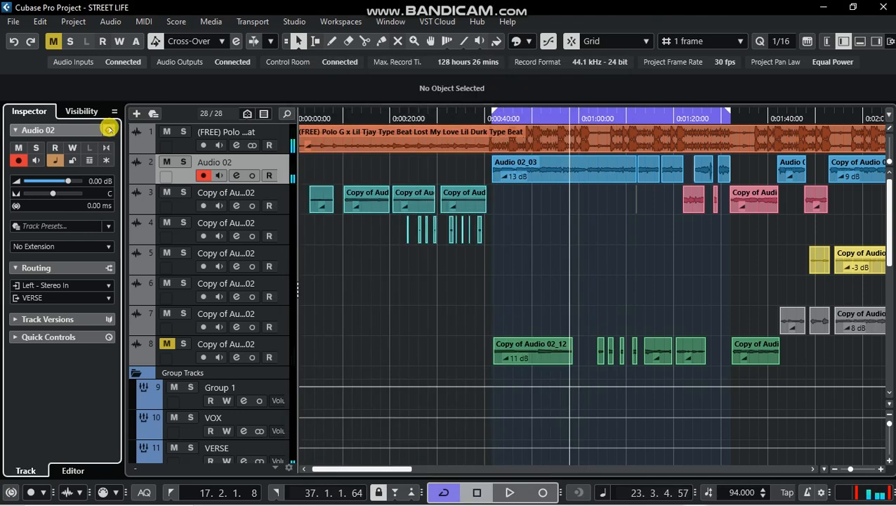
pyautogui.click(109, 130)
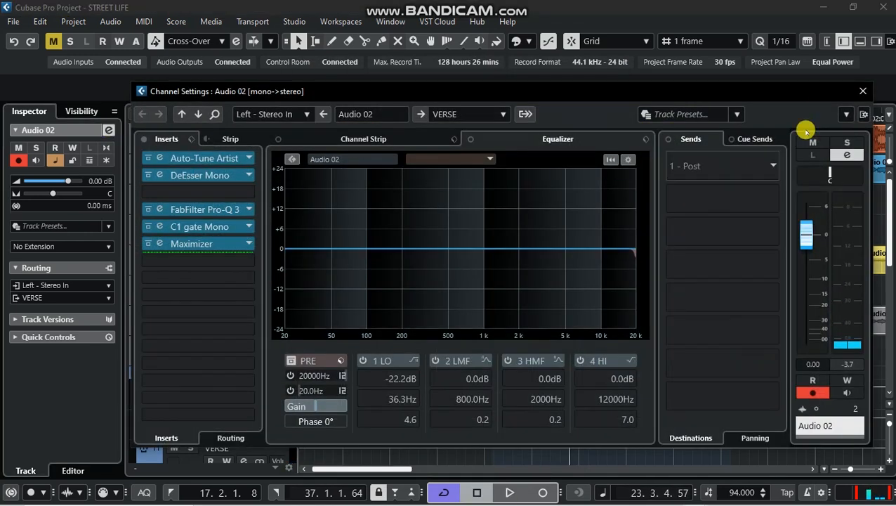
pyautogui.click(859, 91)
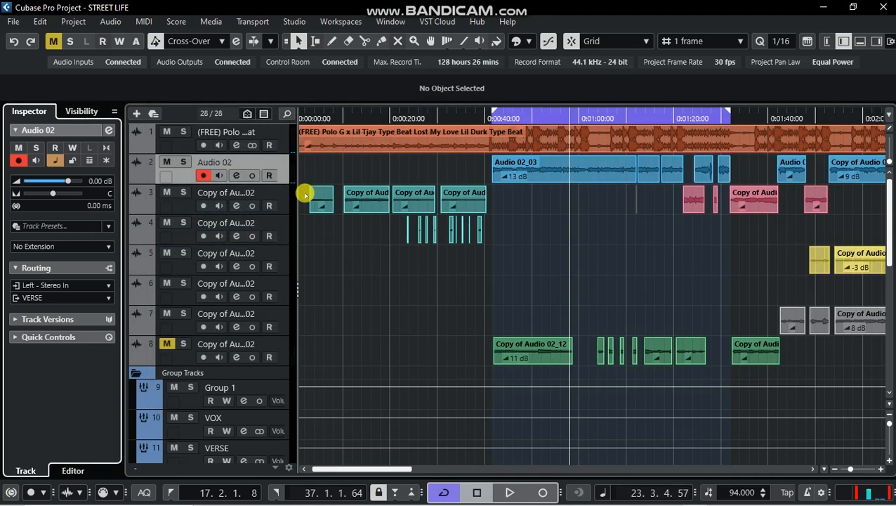
# - Locate the VERSE group track and set the output routing of Audio 02 to the VERSE group
pyautogui.scroll(-4, 277, 382)
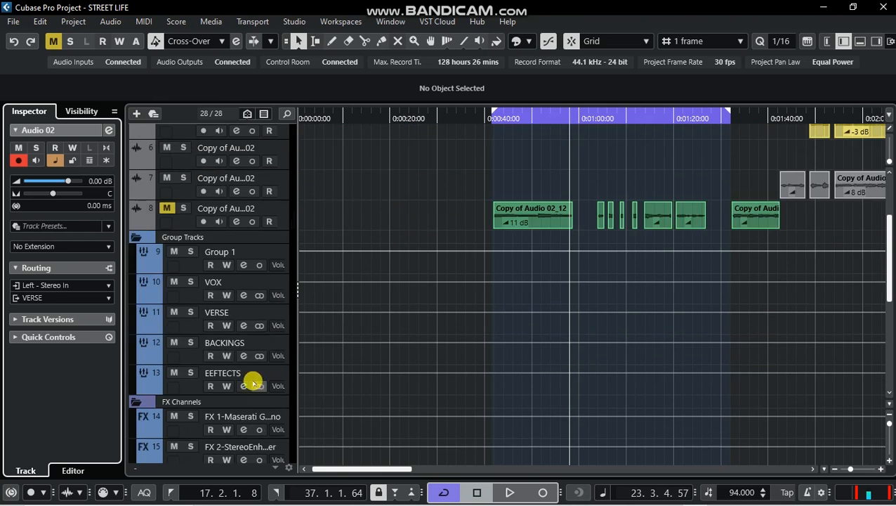
pyautogui.click(267, 316)
pyautogui.scroll(4, 270, 309)
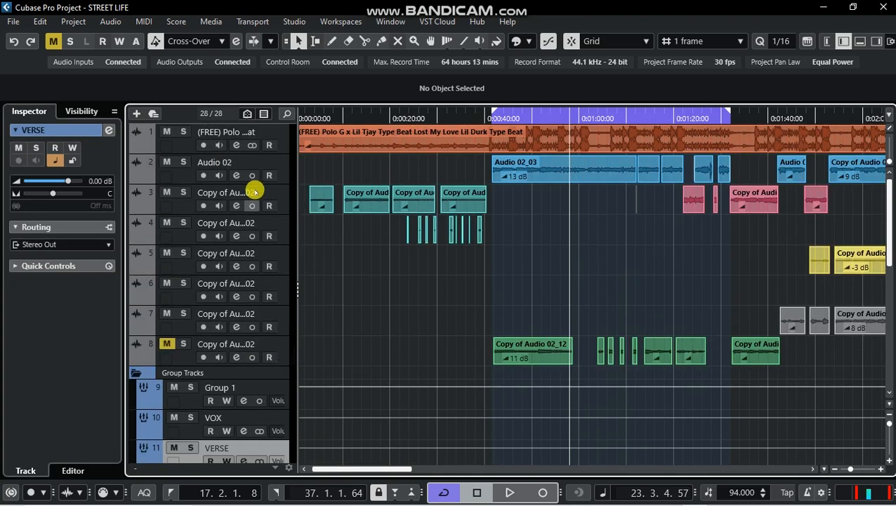
pyautogui.click(274, 174)
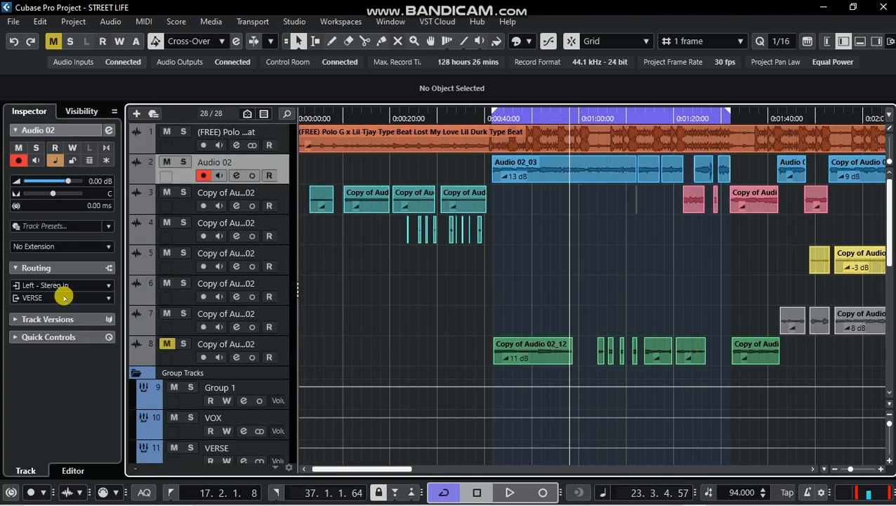
pyautogui.click(64, 297)
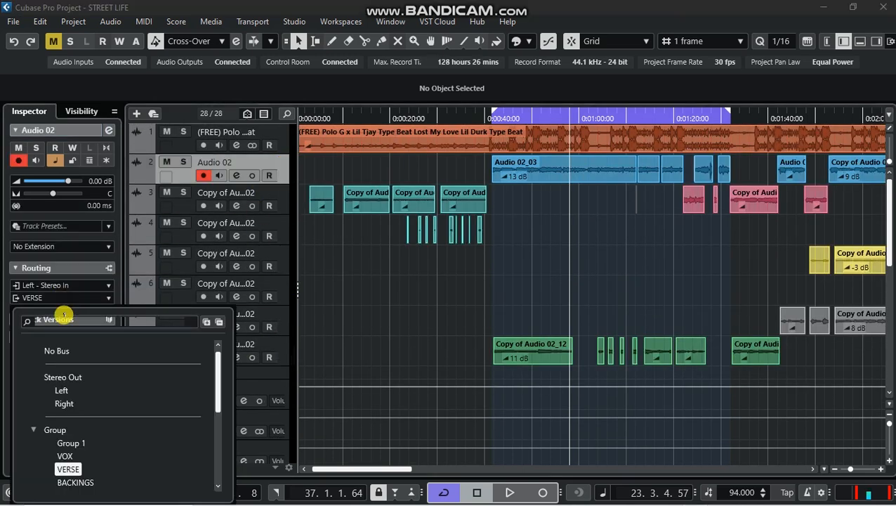
pyautogui.click(68, 469)
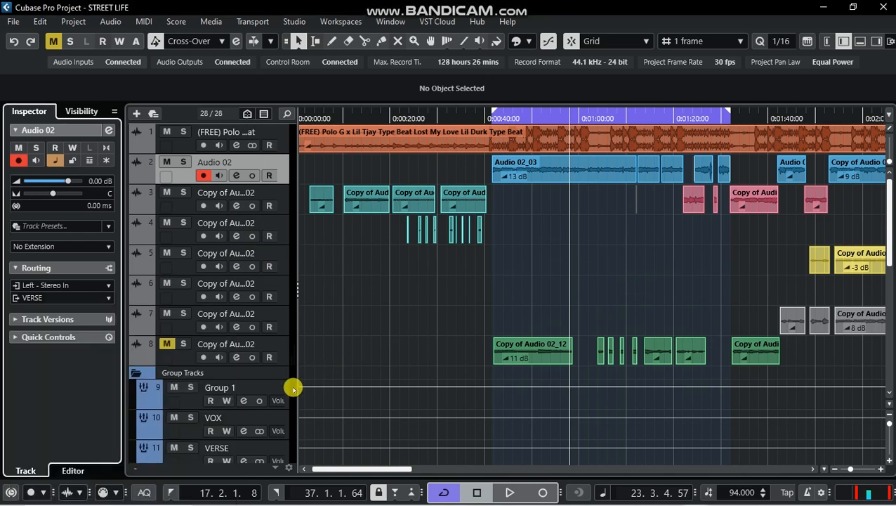
# - Re-enable the Renaissance Axx insert on the VERSE group, view its settings and play the verse through it
pyautogui.click(264, 450)
pyautogui.scroll(-2, 264, 450)
pyautogui.click(109, 130)
pyautogui.moveTo(357, 90); pyautogui.dragTo(331, 92)
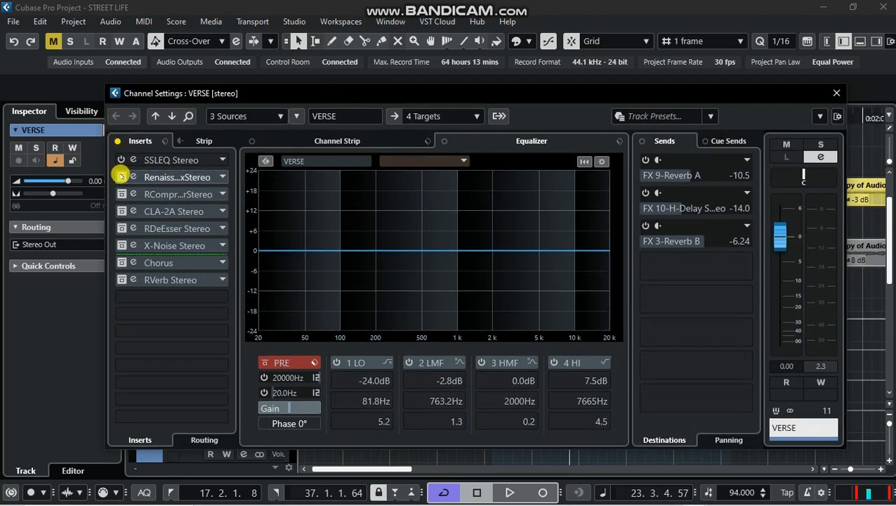
pyautogui.click(140, 176)
pyautogui.moveTo(392, 109); pyautogui.dragTo(446, 116)
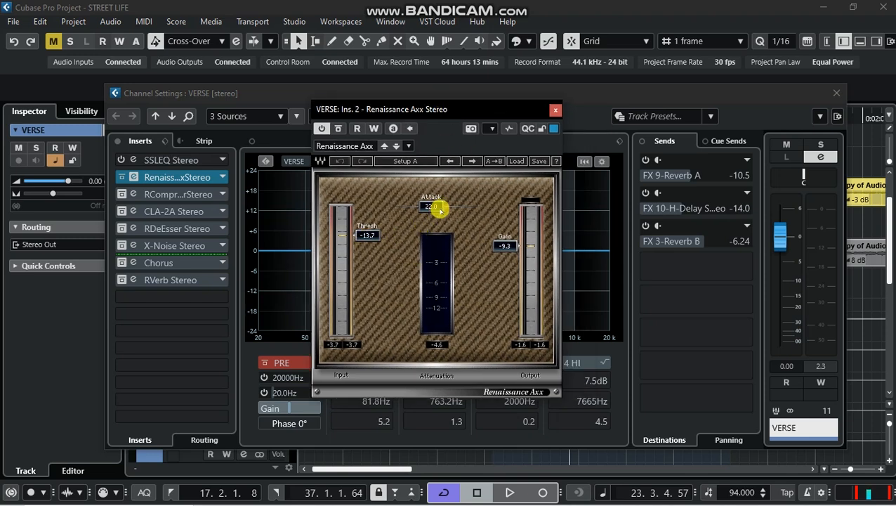
pyautogui.moveTo(441, 110); pyautogui.dragTo(437, 120)
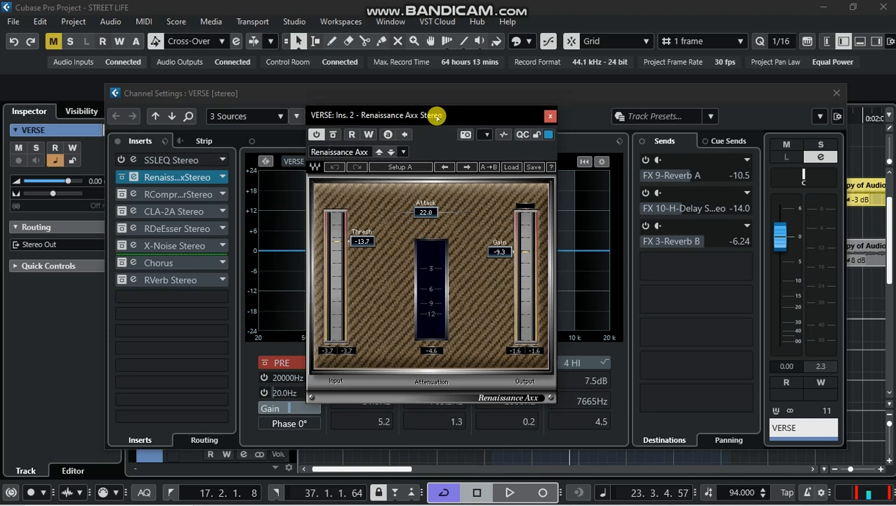
pyautogui.press('space')
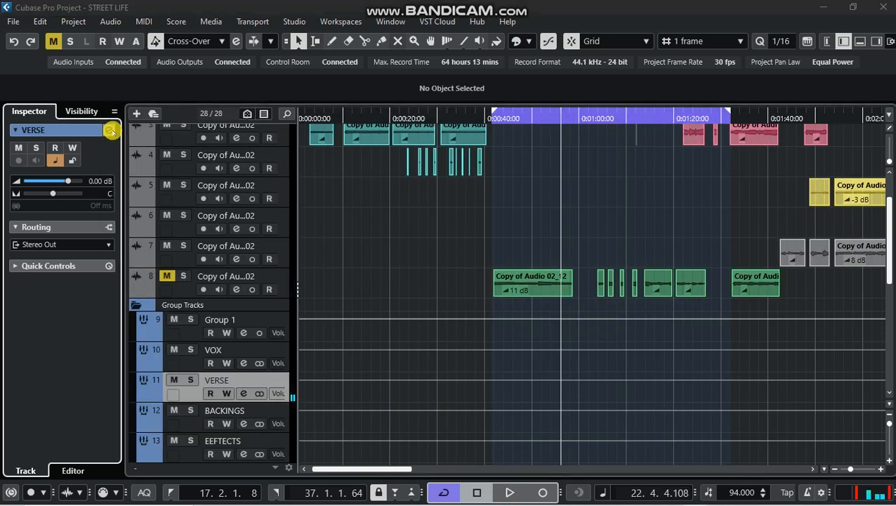
# - Re-enable the CLA-2A insert on the VERSE group, view its compressor settings and close the channel settings
pyautogui.click(112, 132)
pyautogui.click(123, 211)
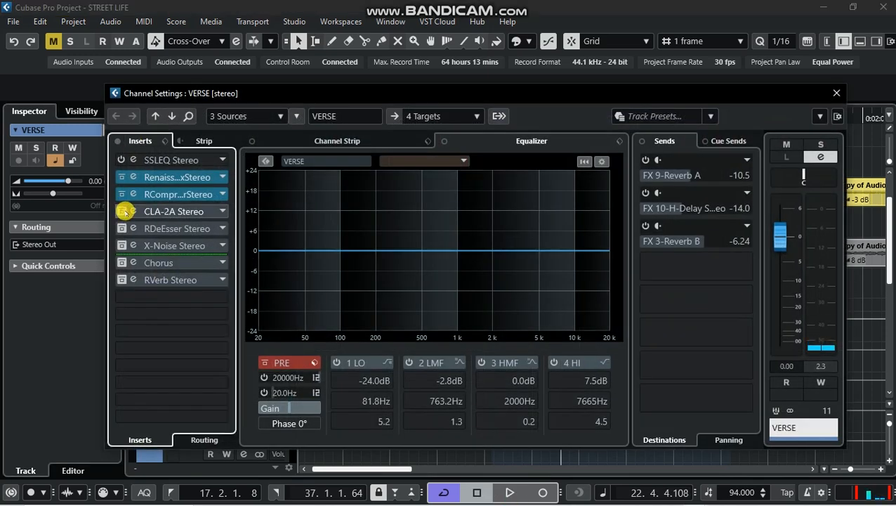
pyautogui.click(163, 212)
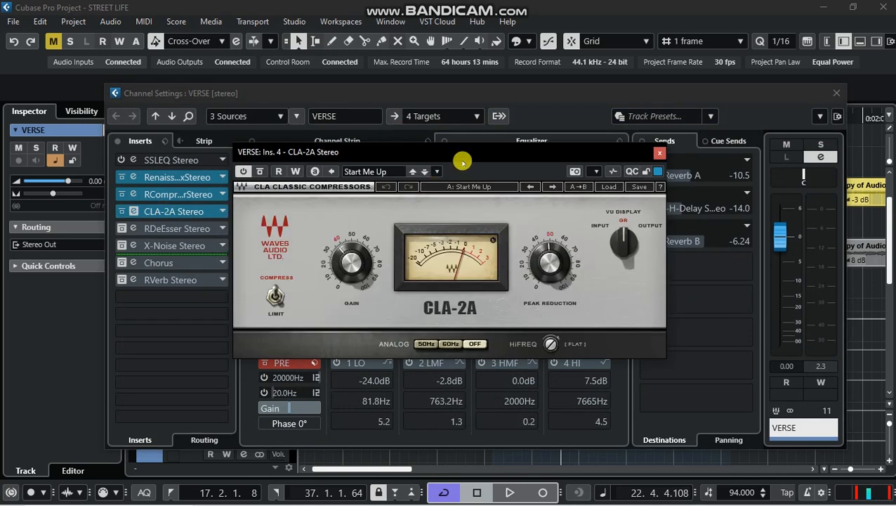
pyautogui.moveTo(462, 157); pyautogui.dragTo(480, 180)
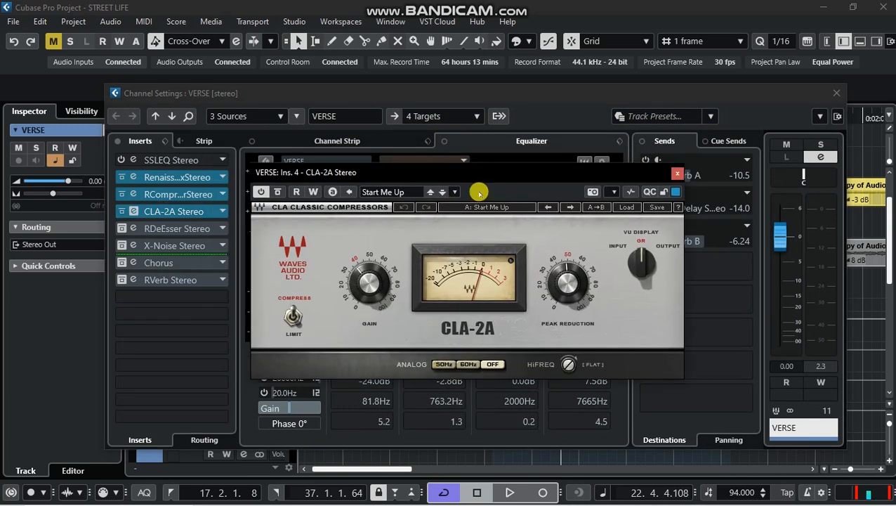
pyautogui.click(837, 93)
pyautogui.moveTo(555, 196); pyautogui.dragTo(537, 198)
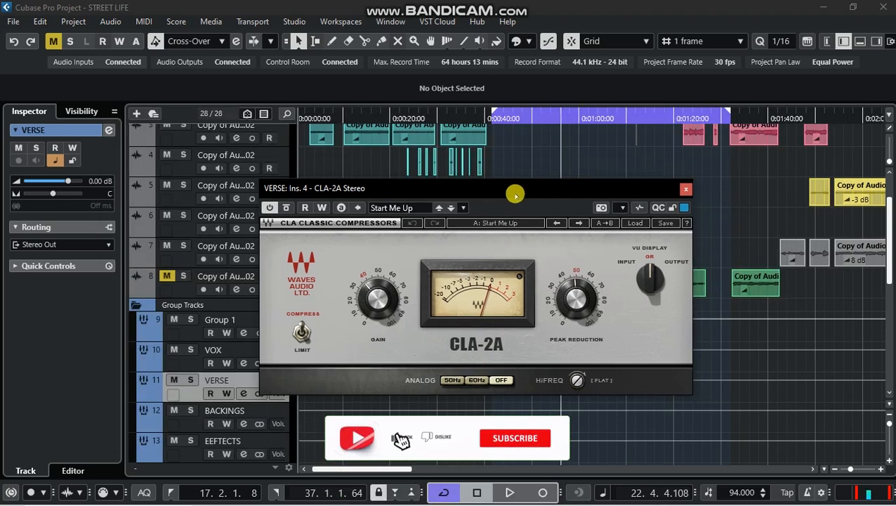
pyautogui.moveTo(513, 193)
pyautogui.mouseDown()
pyautogui.moveTo(538, 199)
pyautogui.moveTo(515, 190)
pyautogui.mouseUp()
# - Play the verse from the loop start through the CLA-2A, stop playback and close the compressor window
pyautogui.click(491, 119)
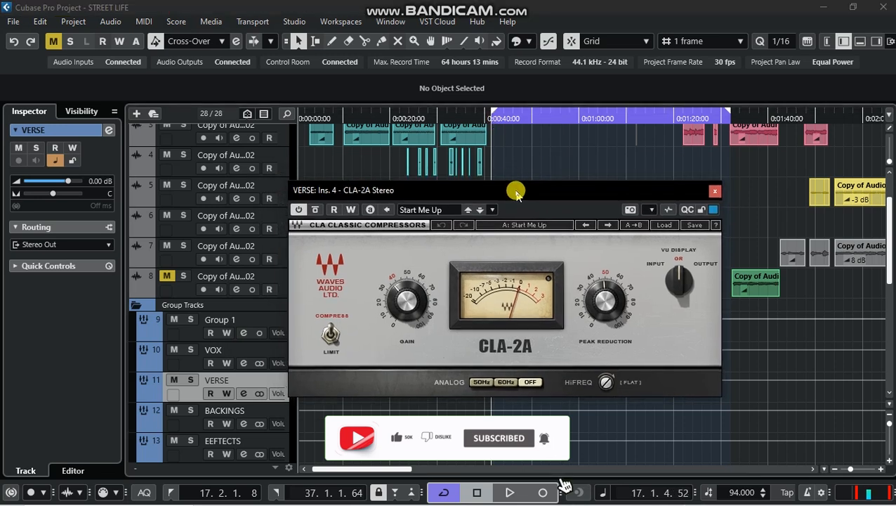
pyautogui.press('space')
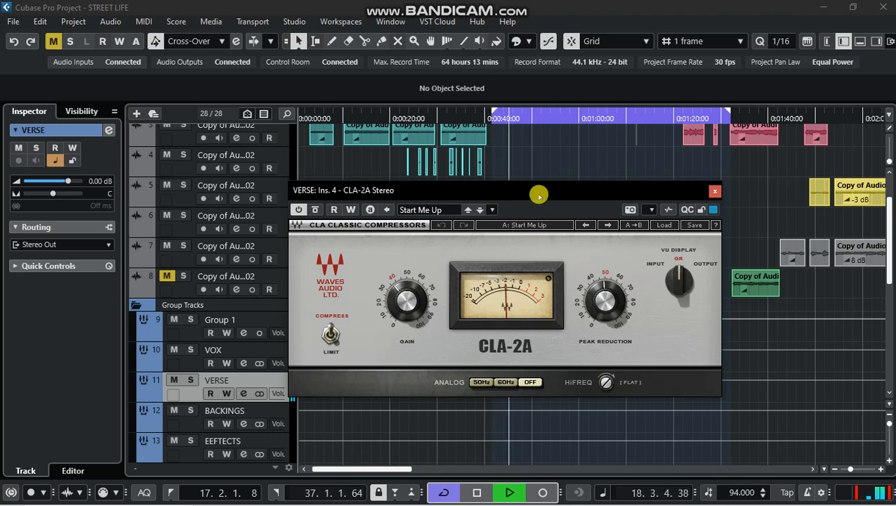
pyautogui.moveTo(544, 192)
pyautogui.mouseDown()
pyautogui.moveTo(552, 186)
pyautogui.moveTo(546, 194)
pyautogui.mouseUp()
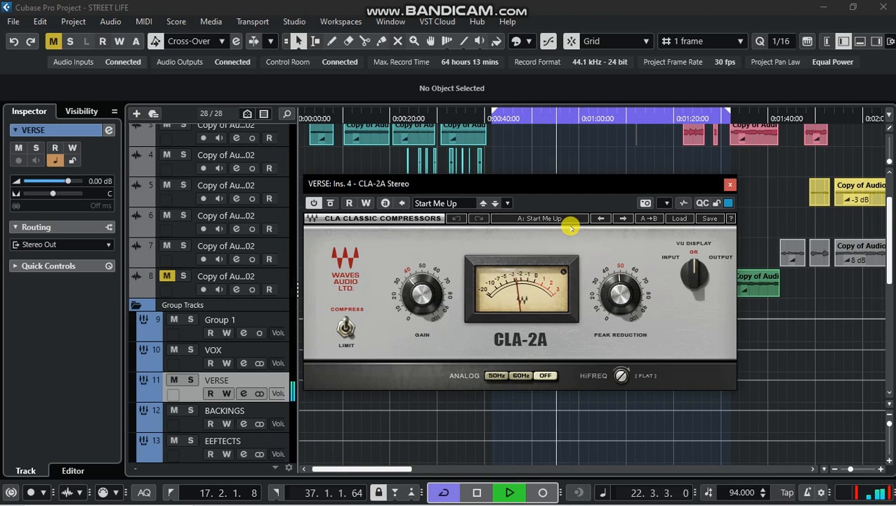
pyautogui.press('space')
pyautogui.click(731, 184)
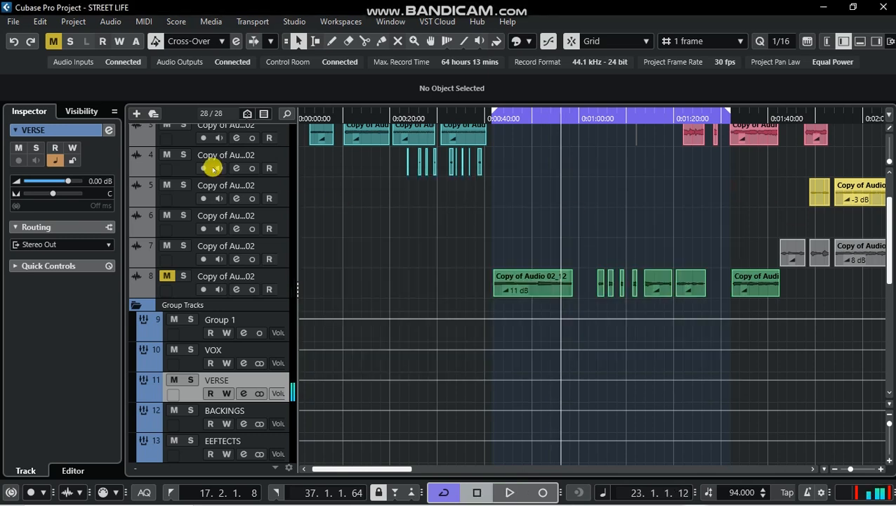
# - Re-enable the RDeEsser insert on the VERSE group, view its frequency, type and mode settings, and close the channel settings
pyautogui.click(109, 130)
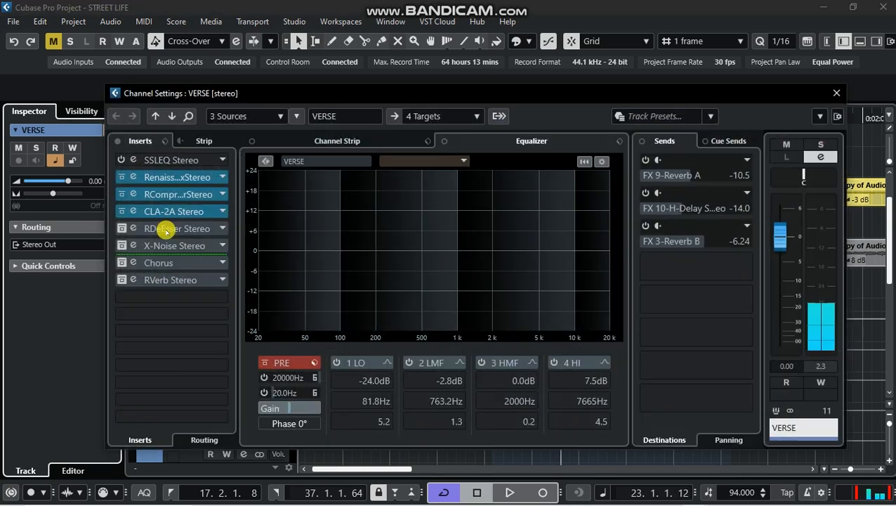
pyautogui.click(151, 229)
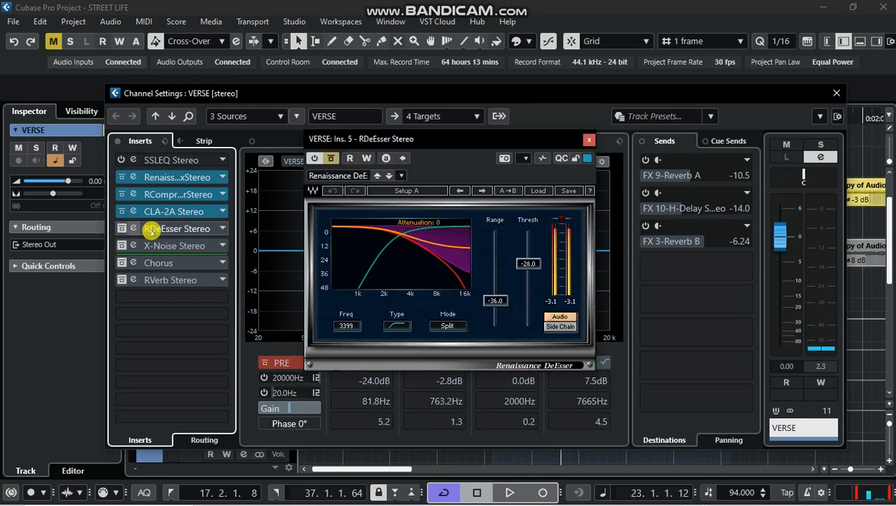
pyautogui.moveTo(421, 138); pyautogui.dragTo(433, 152)
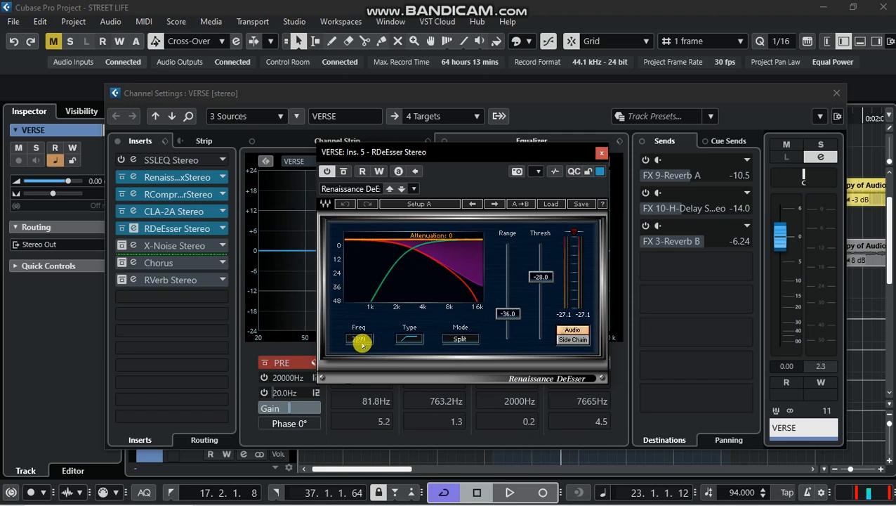
pyautogui.click(410, 339)
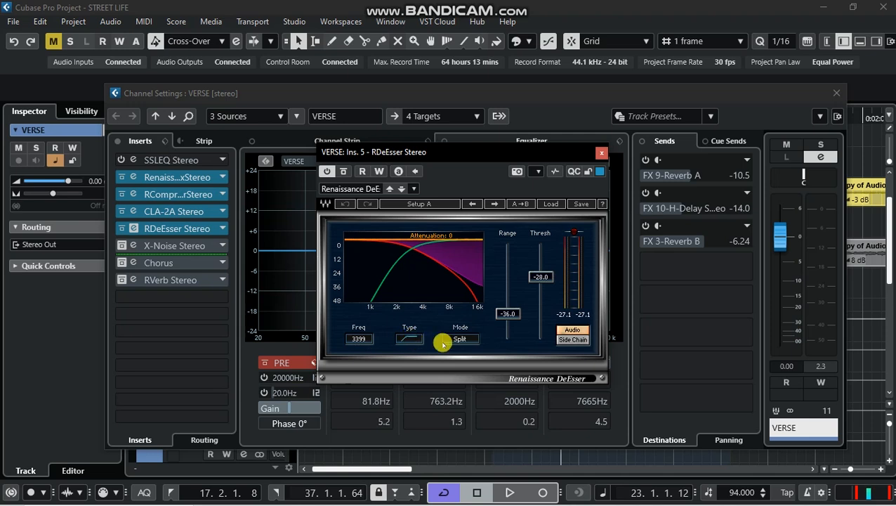
pyautogui.moveTo(500, 154)
pyautogui.mouseDown()
pyautogui.moveTo(557, 159)
pyautogui.moveTo(506, 170)
pyautogui.mouseUp()
pyautogui.click(836, 92)
# - Play the verse twice from the loop start to listen to the RDeEsser on the VERSE group
pyautogui.click(492, 123)
pyautogui.press('space')
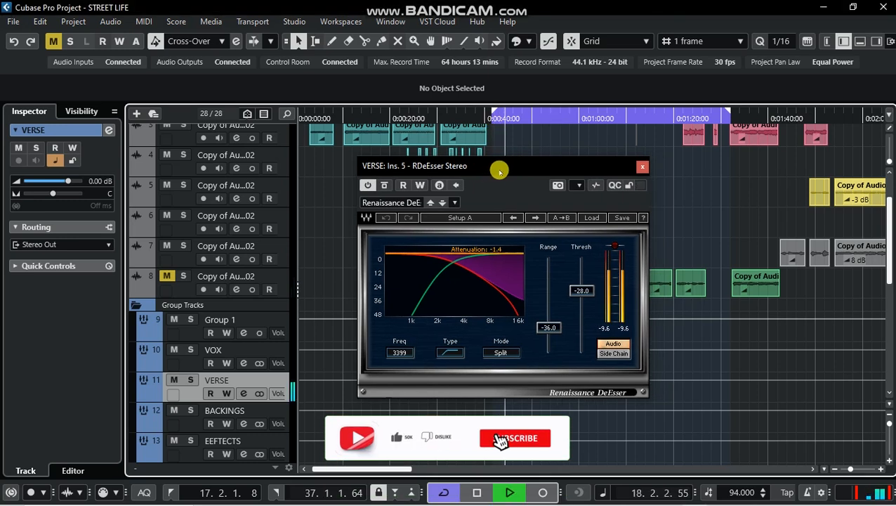
pyautogui.moveTo(510, 170); pyautogui.dragTo(519, 188)
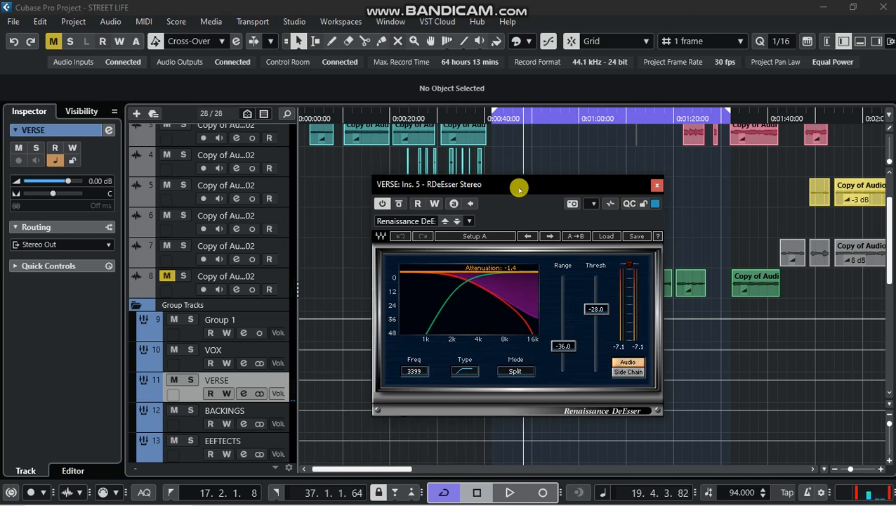
pyautogui.moveTo(520, 188); pyautogui.dragTo(543, 181)
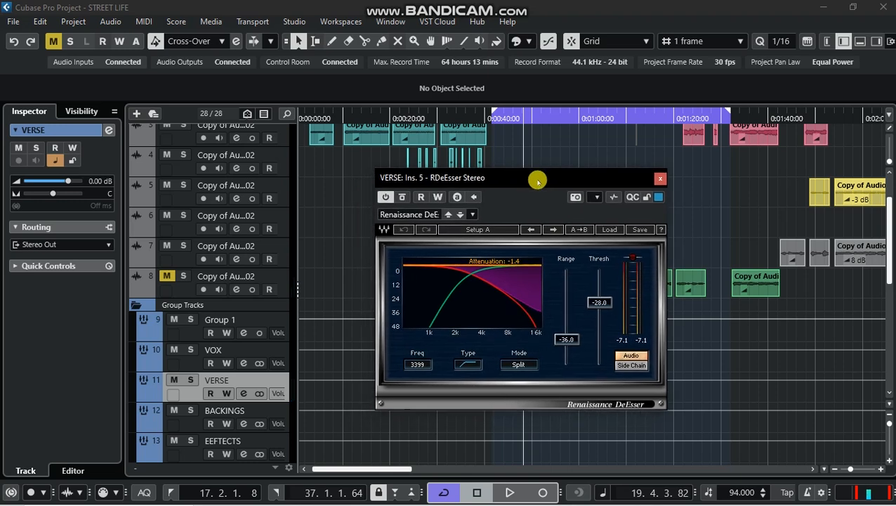
pyautogui.moveTo(538, 181); pyautogui.dragTo(505, 180)
pyautogui.click(490, 121)
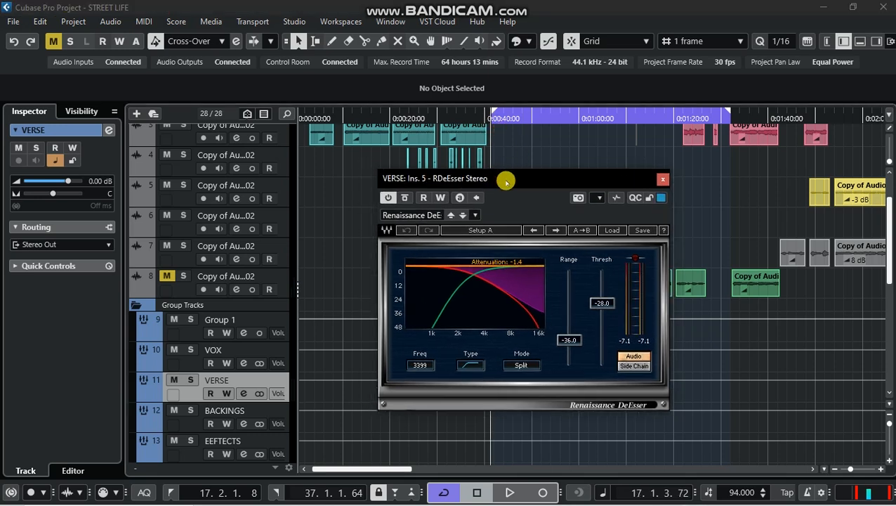
pyautogui.moveTo(520, 184); pyautogui.dragTo(496, 184)
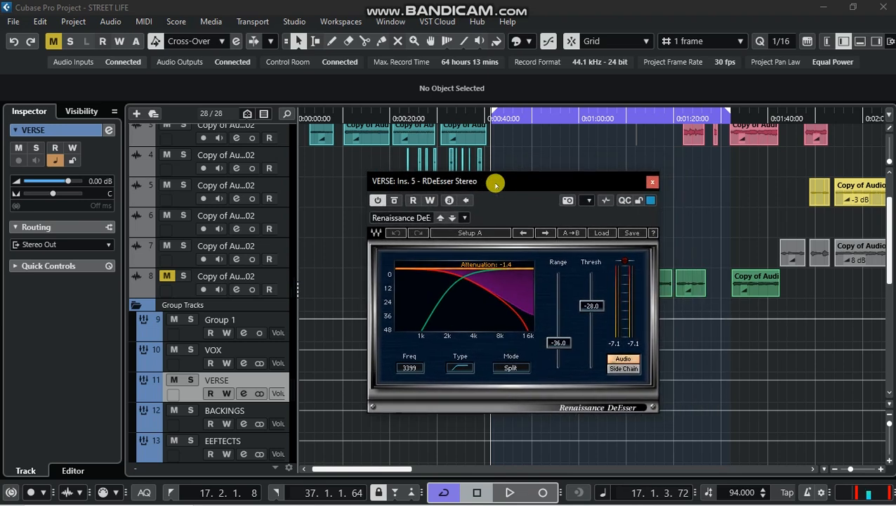
pyautogui.press('space')
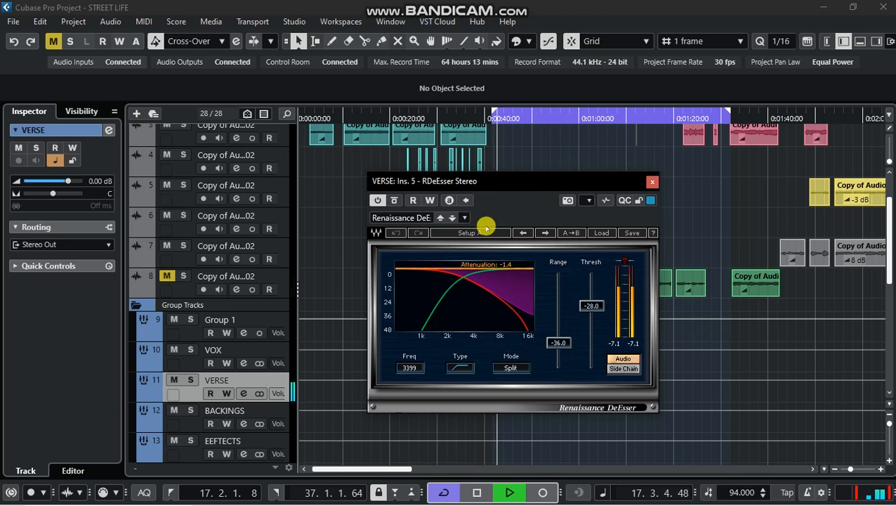
pyautogui.moveTo(498, 180)
pyautogui.mouseDown()
pyautogui.moveTo(514, 174)
pyautogui.moveTo(496, 174)
pyautogui.moveTo(504, 174)
pyautogui.mouseUp()
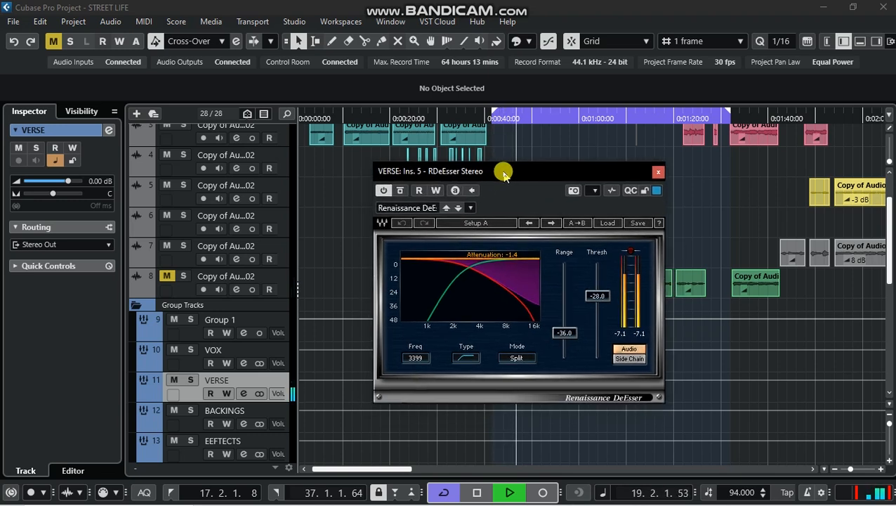
pyautogui.press('space')
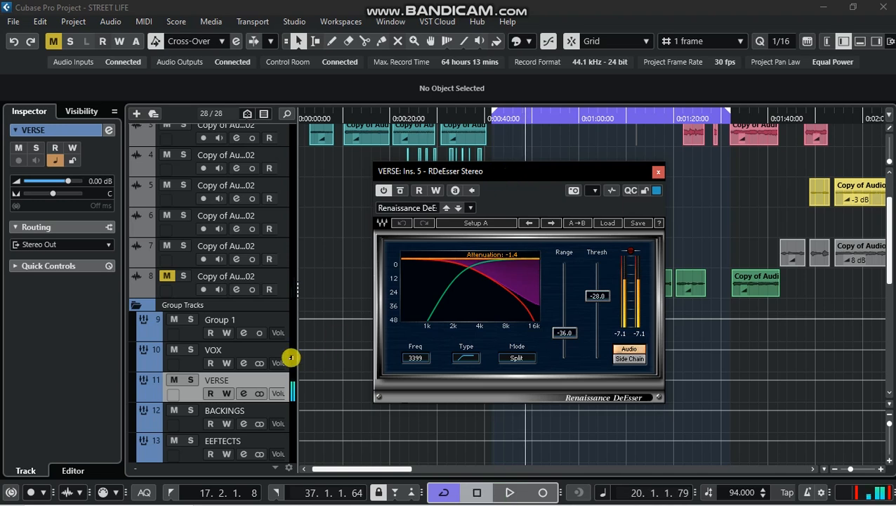
# - Re-enable the X-Noise insert on the VERSE group, view its noise reduction settings and close the channel settings
pyautogui.click(108, 131)
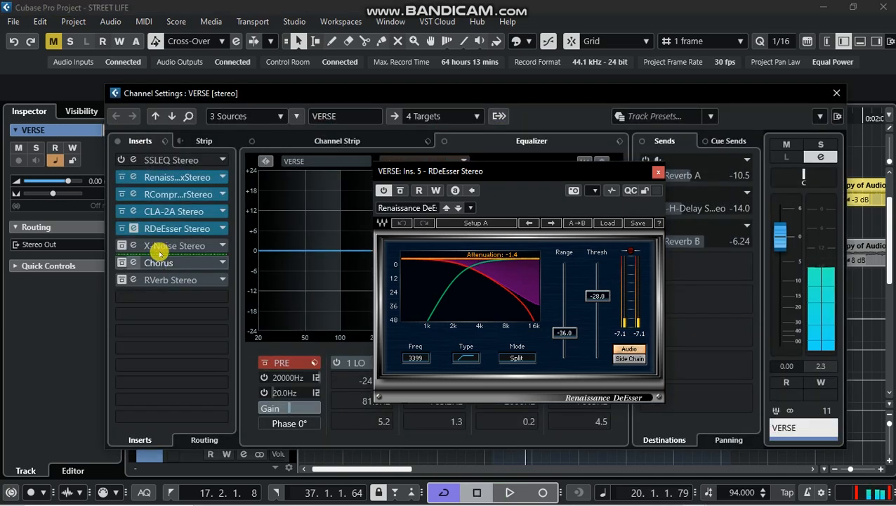
pyautogui.click(121, 245)
pyautogui.click(160, 246)
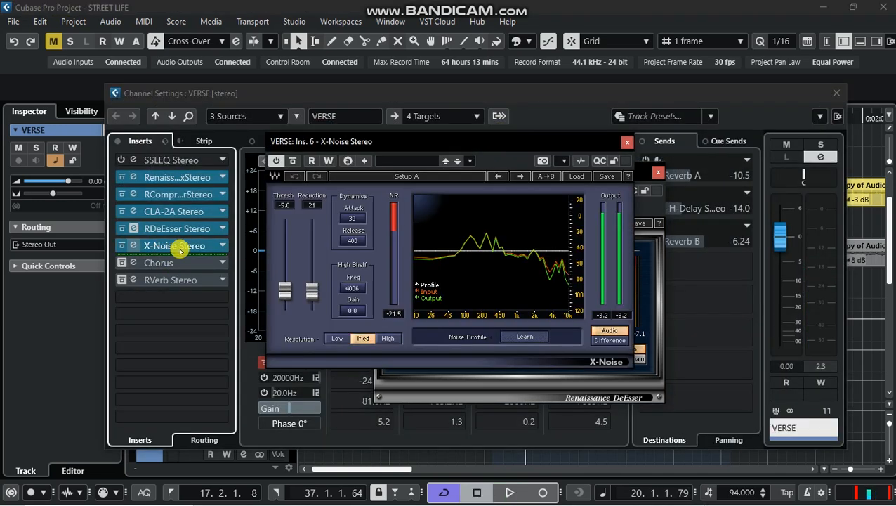
pyautogui.click(836, 95)
pyautogui.moveTo(566, 142); pyautogui.dragTo(597, 214)
pyautogui.moveTo(500, 203); pyautogui.dragTo(554, 182)
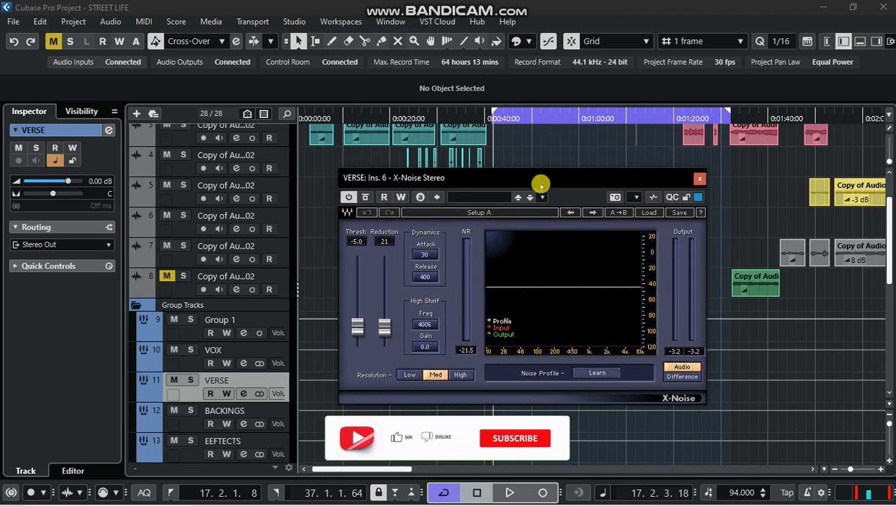
pyautogui.moveTo(569, 183)
pyautogui.mouseDown()
pyautogui.moveTo(546, 189)
pyautogui.moveTo(574, 182)
pyautogui.moveTo(556, 190)
pyautogui.mouseUp()
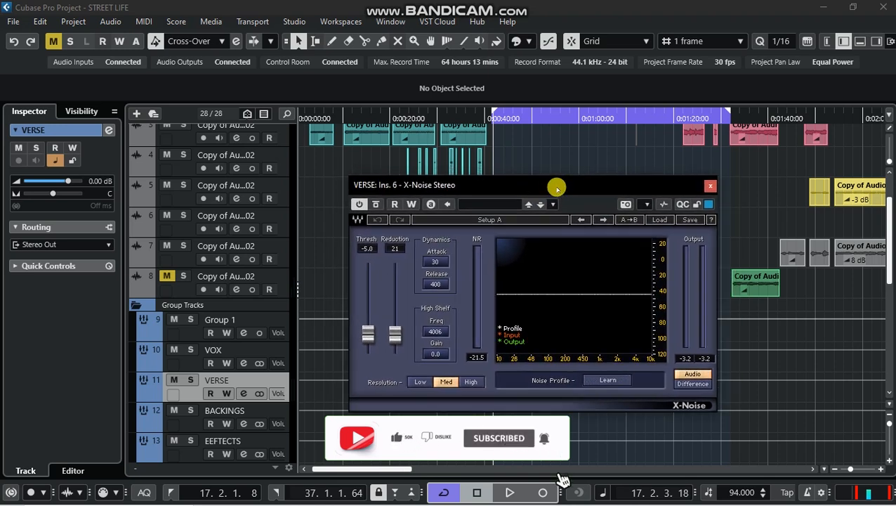
pyautogui.moveTo(556, 188)
pyautogui.mouseDown()
pyautogui.moveTo(572, 186)
pyautogui.moveTo(545, 188)
pyautogui.mouseUp()
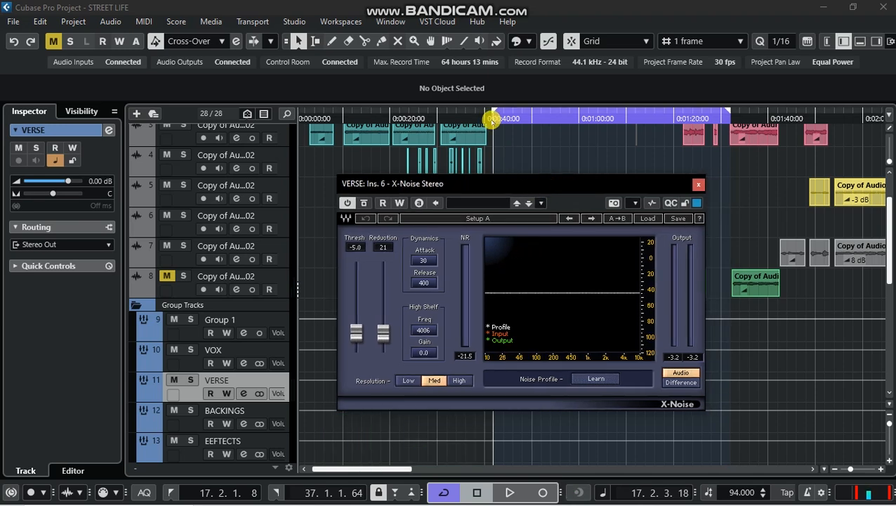
pyautogui.moveTo(500, 184); pyautogui.dragTo(500, 185)
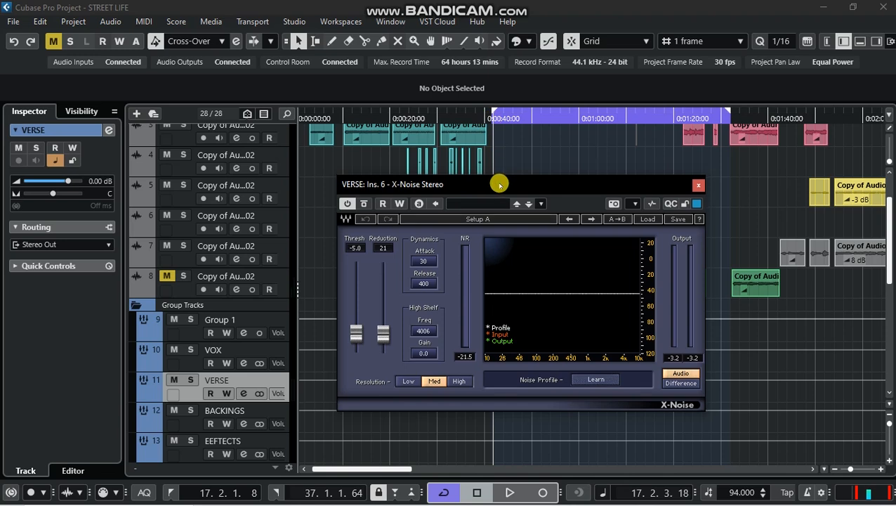
# - Play the verse through the X-Noise and mute the beat track to hear the vocal on its own
pyautogui.press('space')
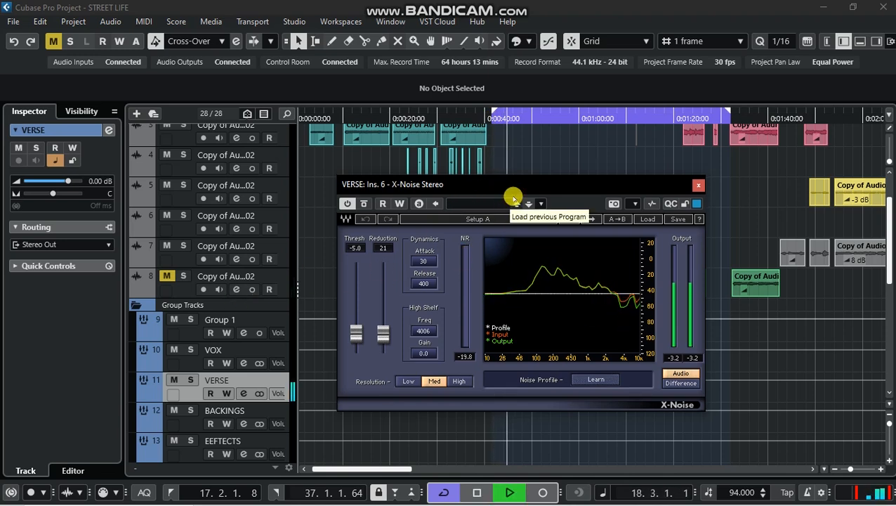
pyautogui.moveTo(526, 184)
pyautogui.mouseDown()
pyautogui.moveTo(541, 184)
pyautogui.moveTo(521, 172)
pyautogui.mouseUp()
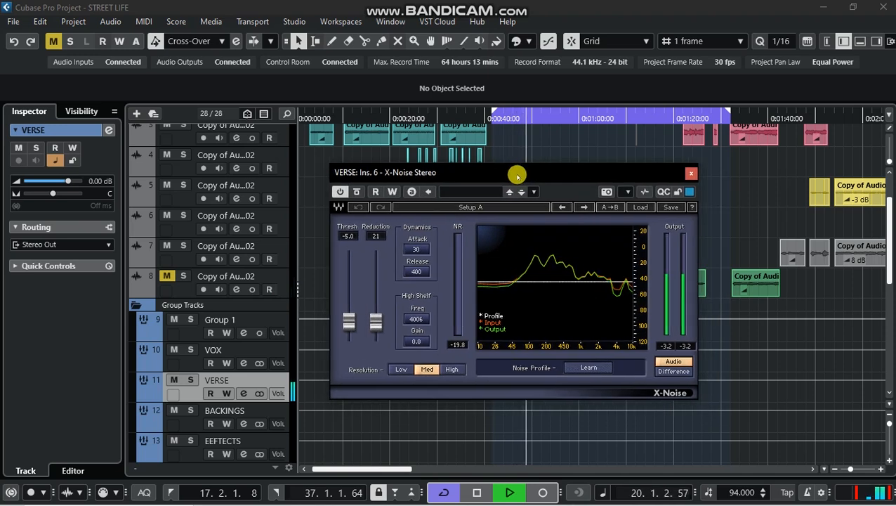
pyautogui.scroll(2, 467, 140)
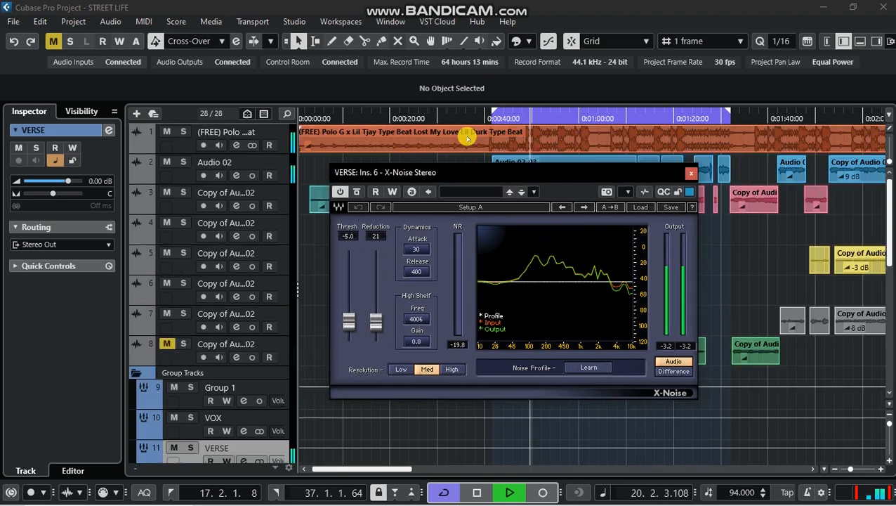
pyautogui.click(166, 131)
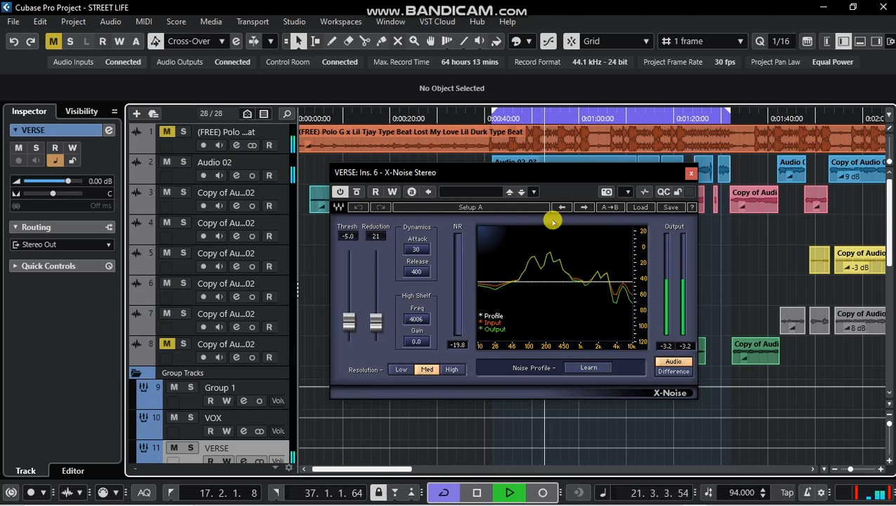
pyautogui.moveTo(541, 173); pyautogui.dragTo(550, 173)
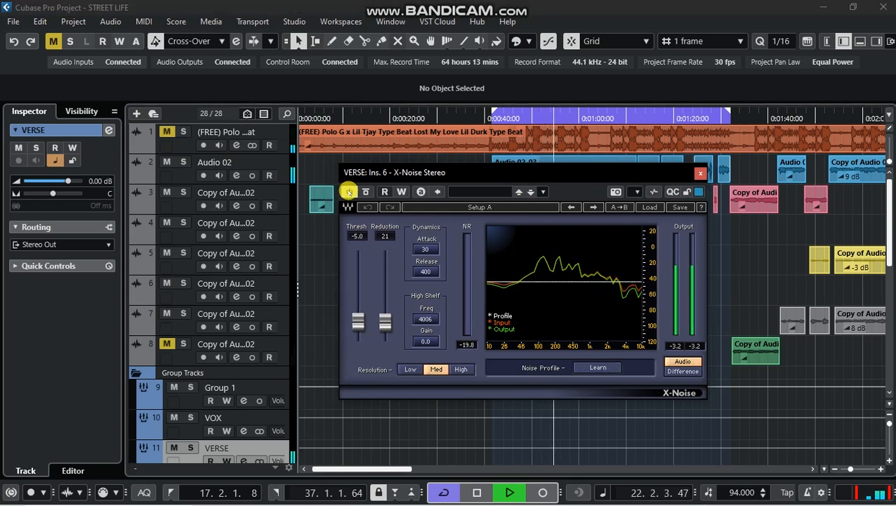
# - Play the verse vocal from the loop start with the X-Noise bypassed, and stop playback
pyautogui.click(495, 118)
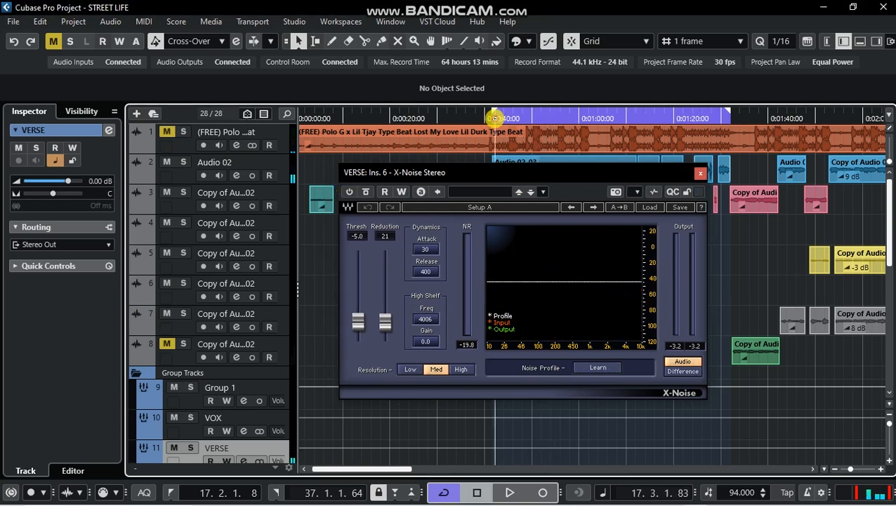
pyautogui.click(496, 176)
pyautogui.moveTo(493, 180); pyautogui.dragTo(485, 189)
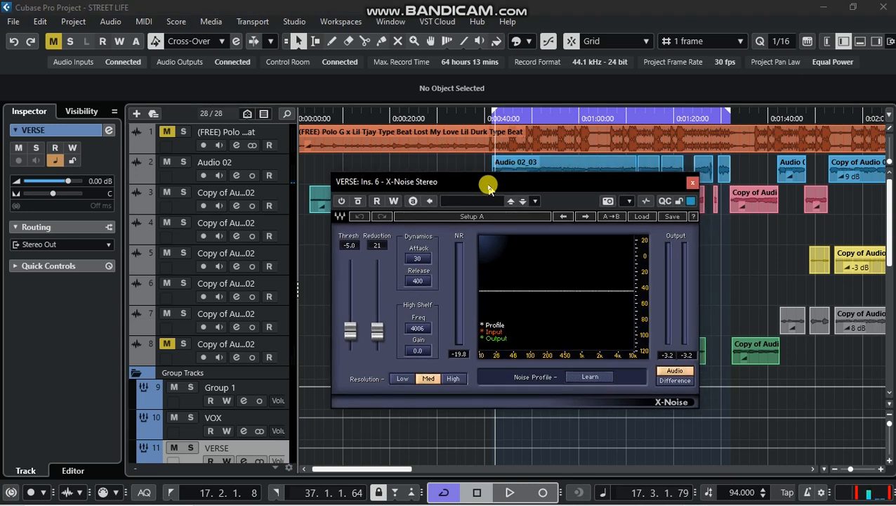
pyautogui.press('space')
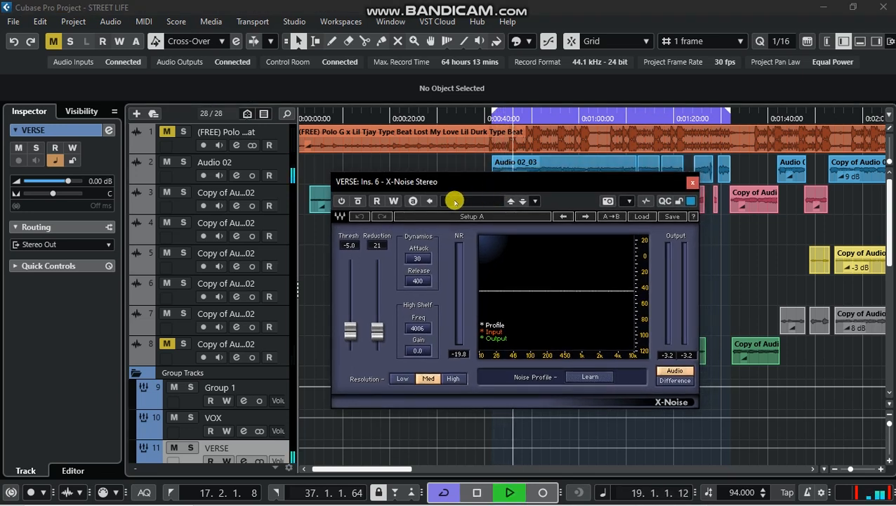
pyautogui.press('space')
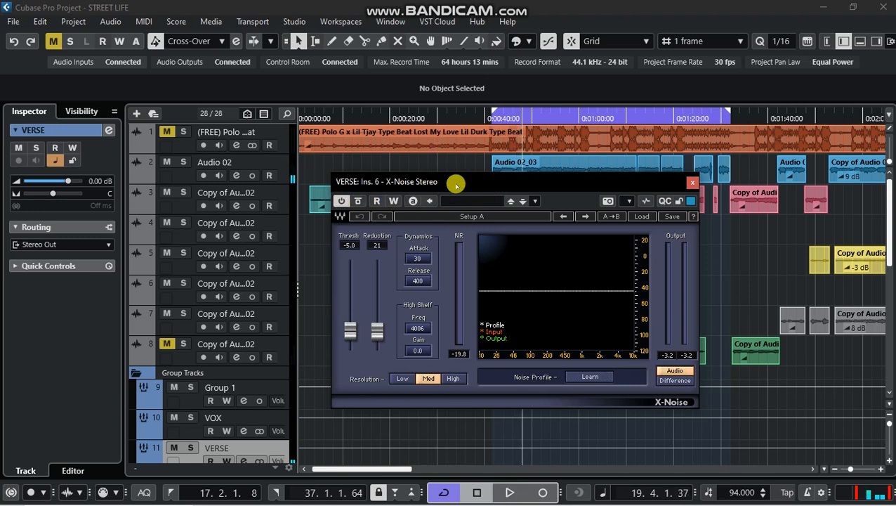
# - Replay the verse vocal with the X-Noise on, bypassing it partway through to compare the sound without noise reduction
pyautogui.press('space')
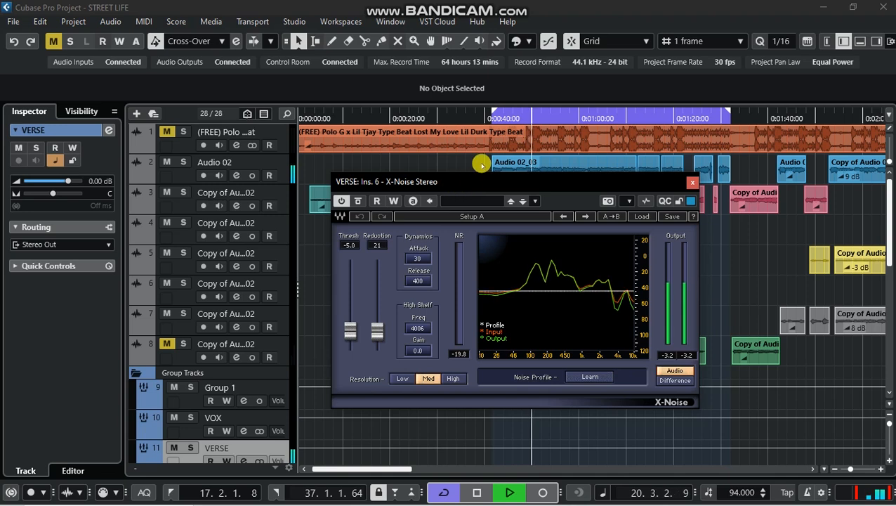
pyautogui.doubleClick(492, 121)
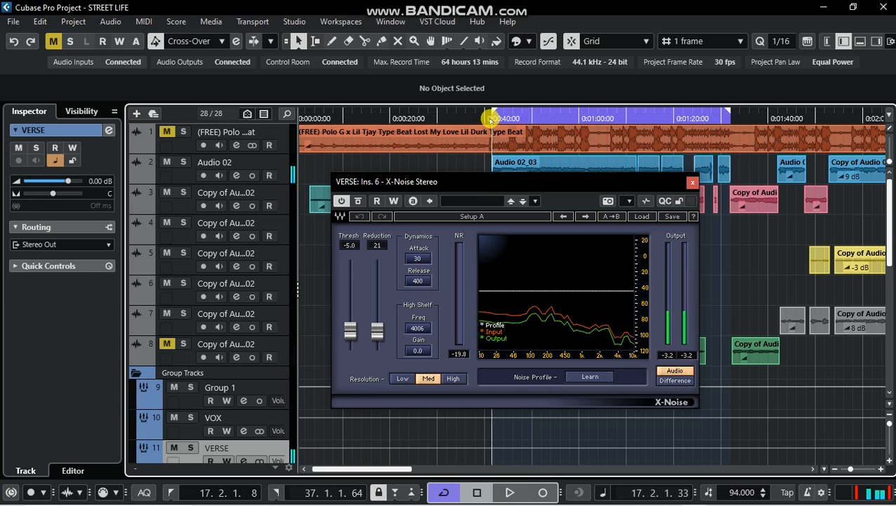
pyautogui.press('space')
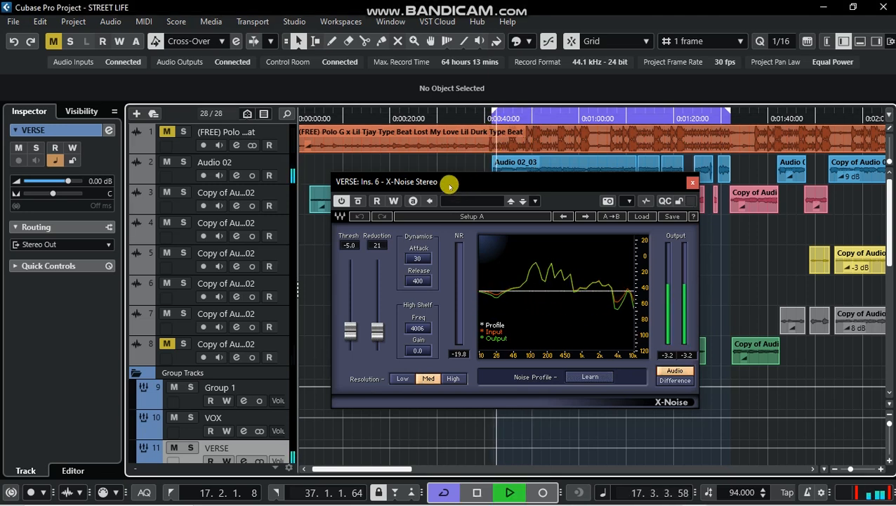
pyautogui.click(345, 201)
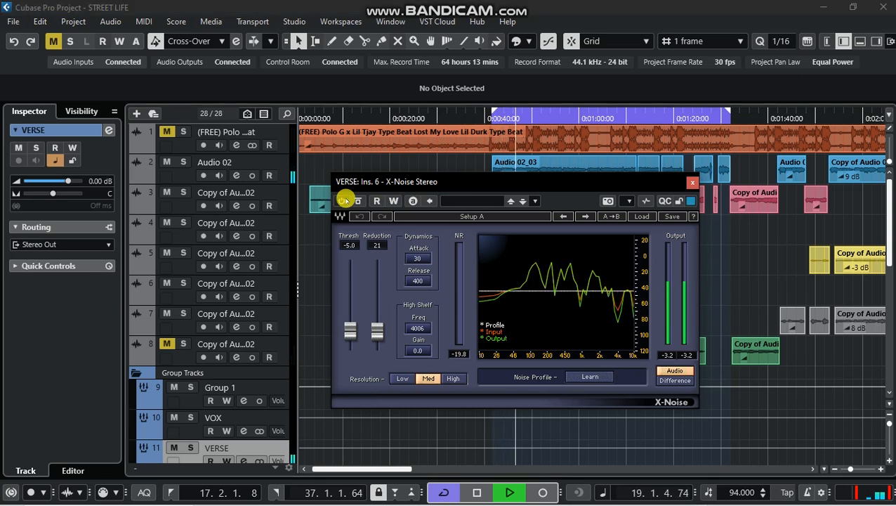
pyautogui.press('space')
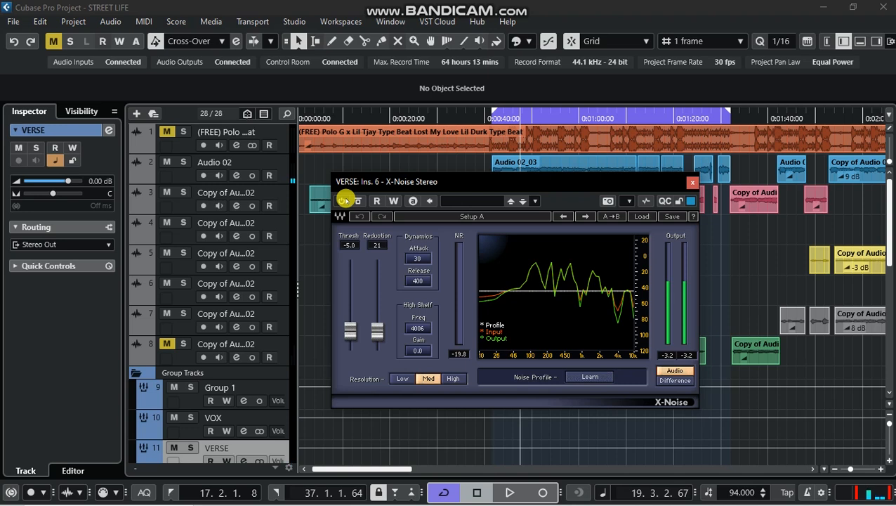
pyautogui.press('space')
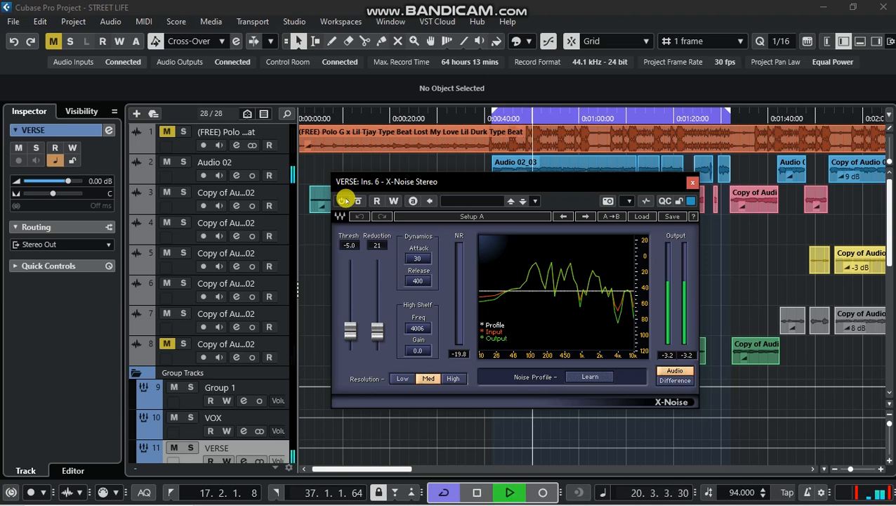
pyautogui.press('space')
# - Play the verse from the loop start with the X-Noise switched back on and unmute the beat track
pyautogui.click(491, 158)
pyautogui.press('space')
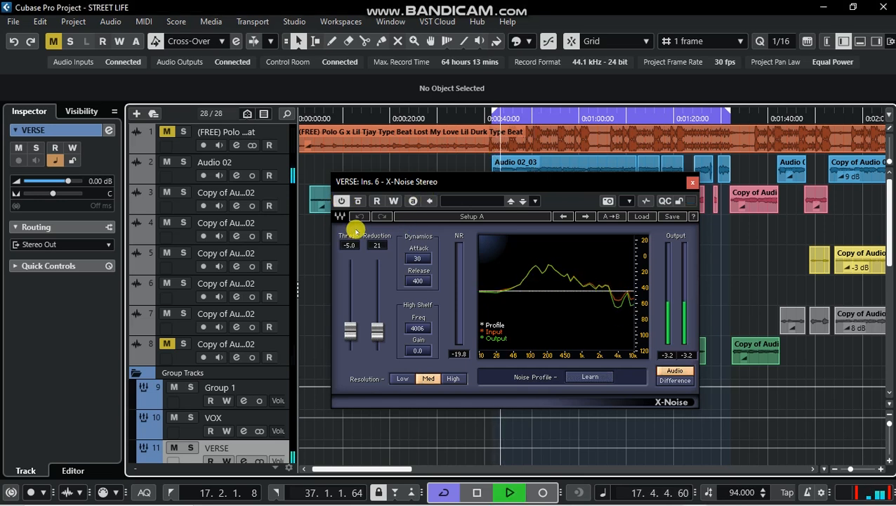
pyautogui.click(167, 131)
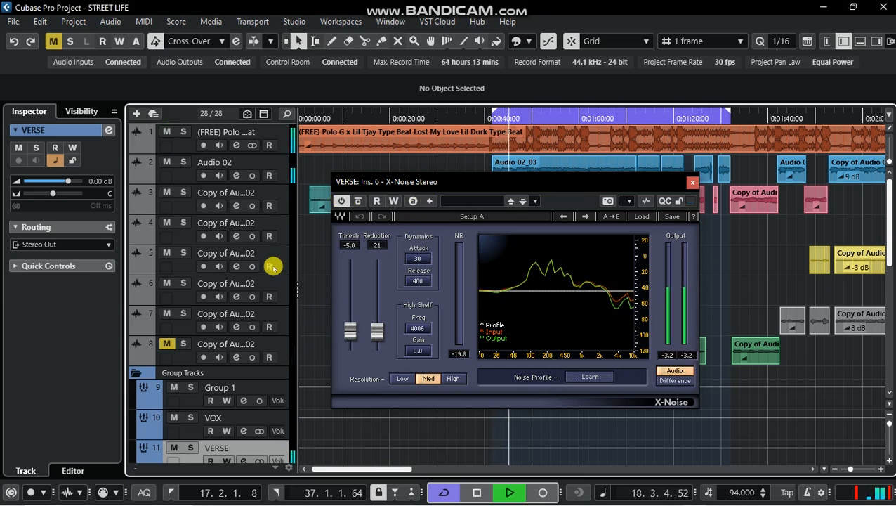
# - Re-enable the Chorus insert on the VERSE group, open its editor and close the X-Noise and channel settings windows
pyautogui.click(111, 131)
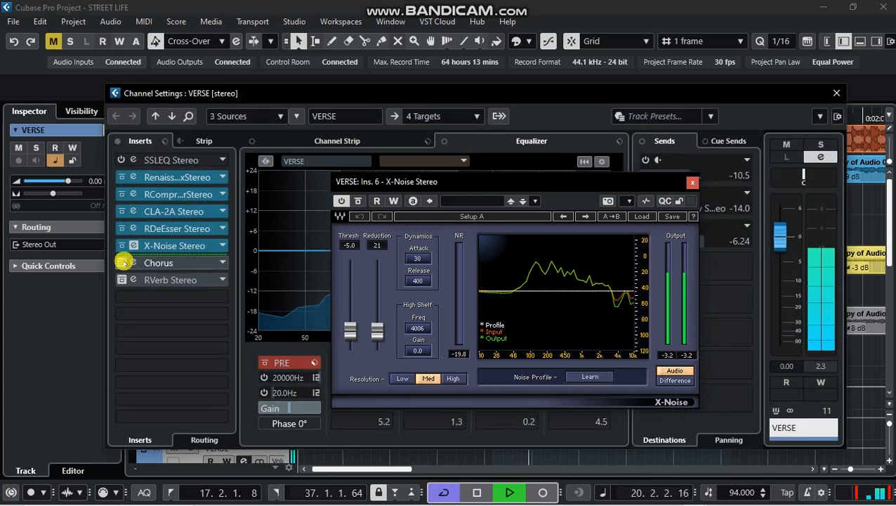
pyautogui.click(150, 262)
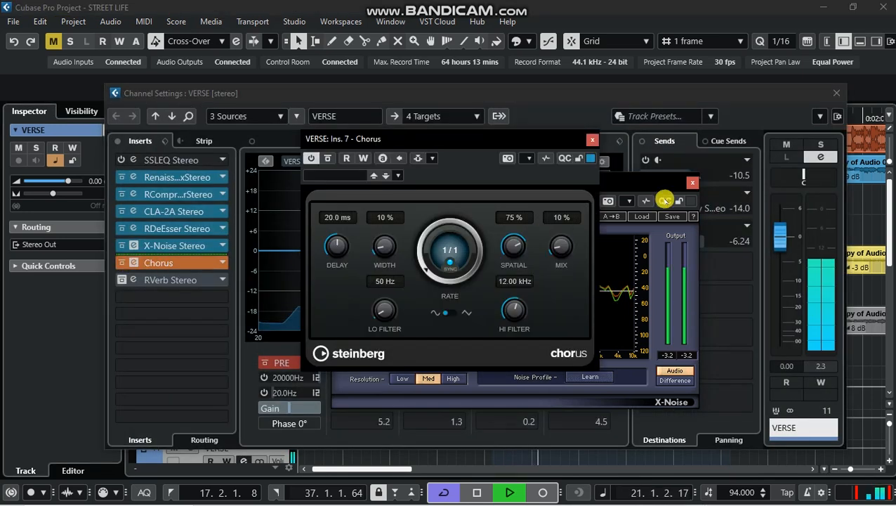
pyautogui.click(692, 183)
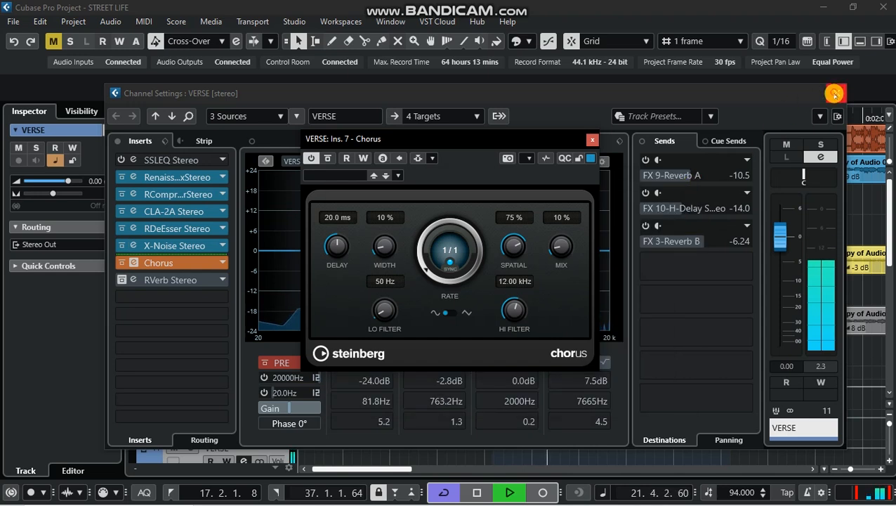
pyautogui.click(833, 93)
pyautogui.moveTo(457, 141); pyautogui.dragTo(503, 170)
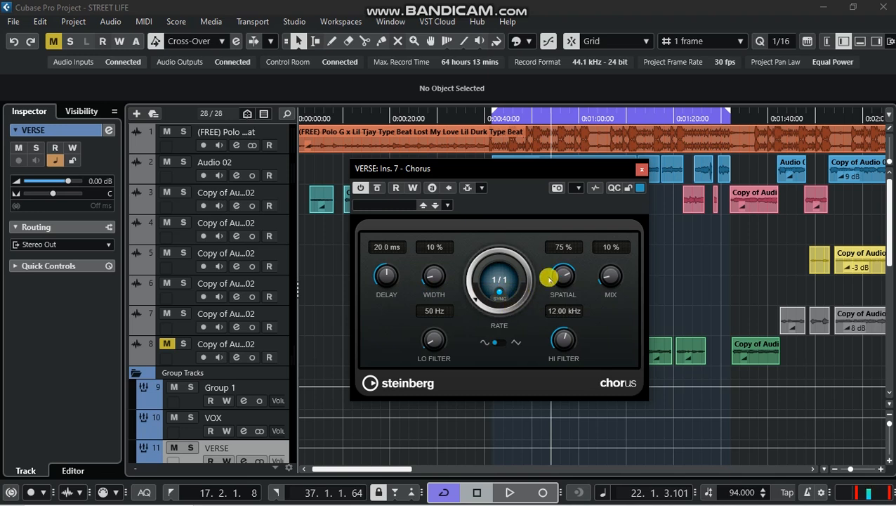
# - Play the verse from the loop start to listen to the Chorus on the VERSE group, and close its editor
pyautogui.moveTo(477, 175)
pyautogui.mouseDown()
pyautogui.moveTo(502, 180)
pyautogui.moveTo(481, 183)
pyautogui.mouseUp()
pyautogui.click(494, 119)
pyautogui.press('space')
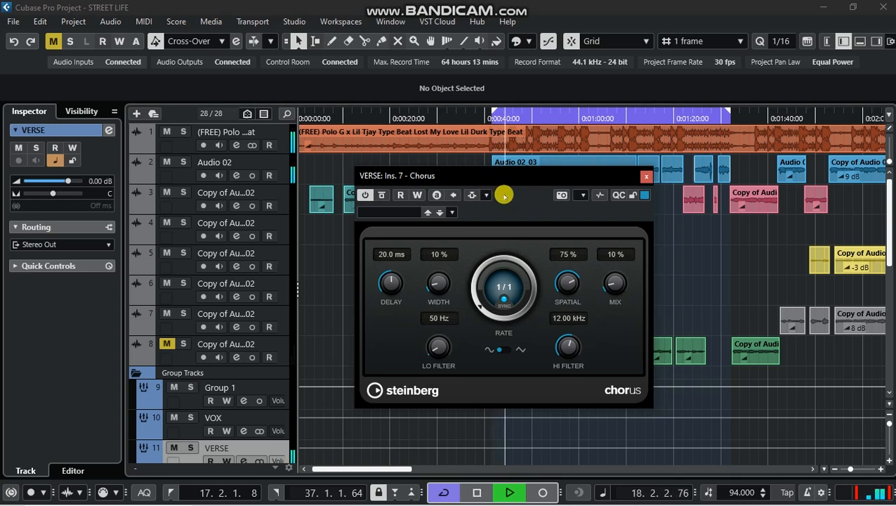
pyautogui.click(646, 180)
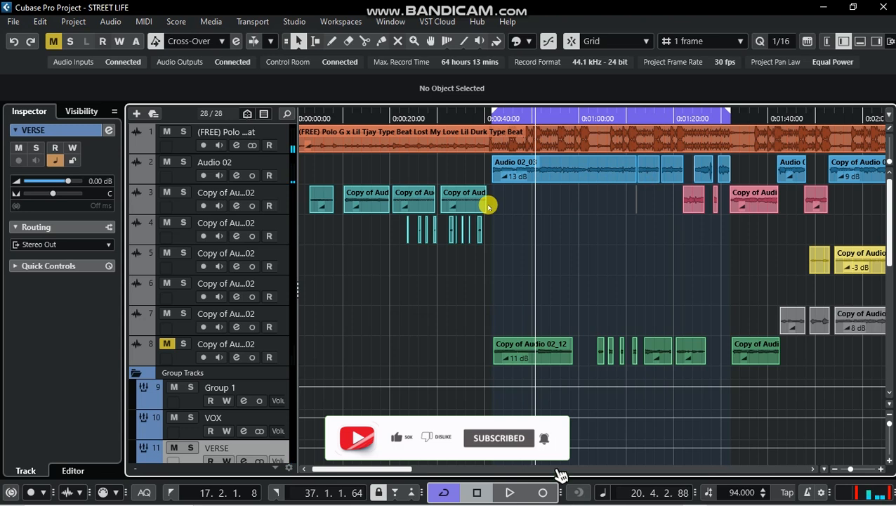
# - Re-enable the RVerb insert on the VERSE group, view its reverb settings and close the editor
pyautogui.scroll(-2, 520, 255)
pyautogui.scroll(2, 477, 259)
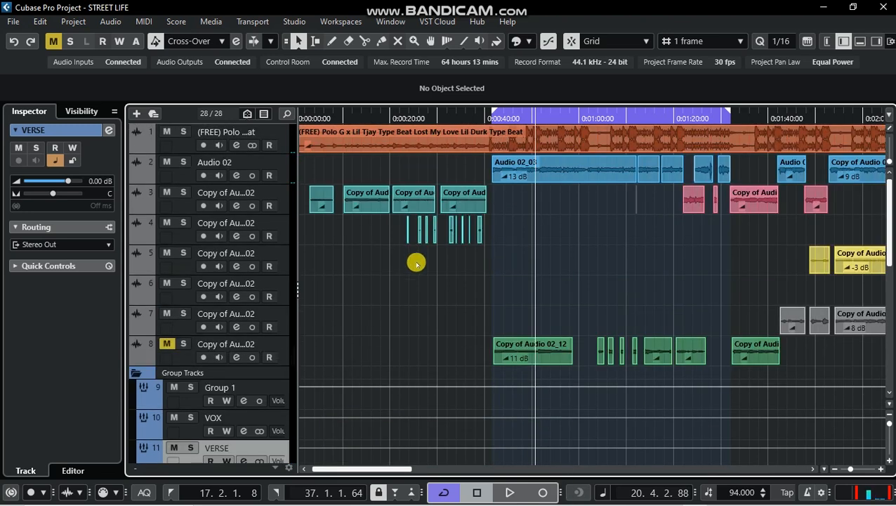
pyautogui.click(109, 130)
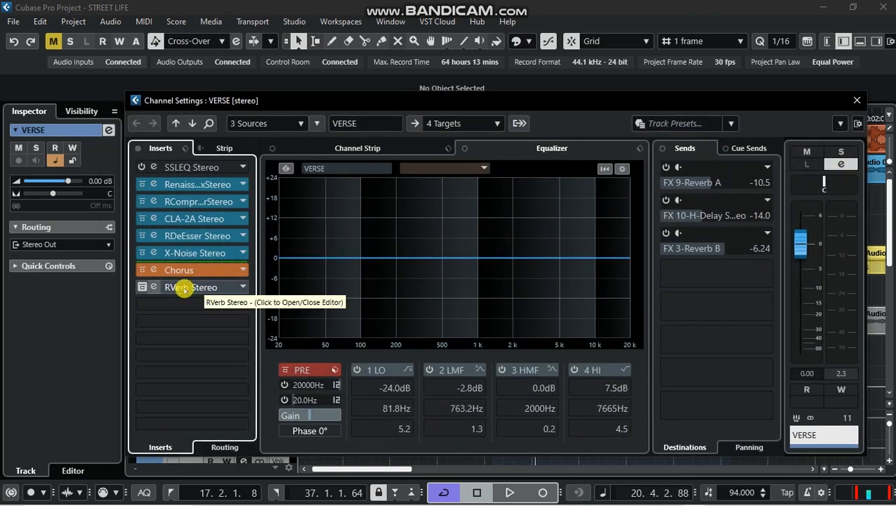
pyautogui.click(181, 288)
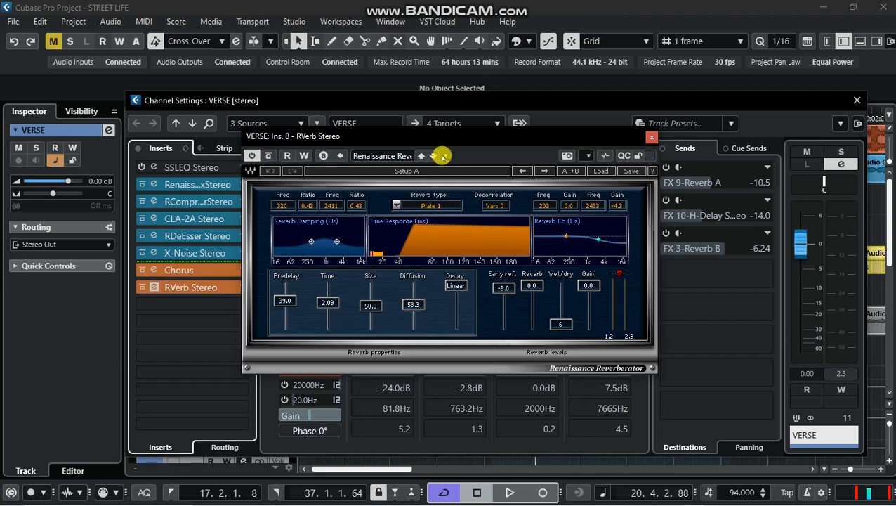
pyautogui.moveTo(465, 134)
pyautogui.mouseDown()
pyautogui.moveTo(480, 139)
pyautogui.moveTo(475, 147)
pyautogui.mouseUp()
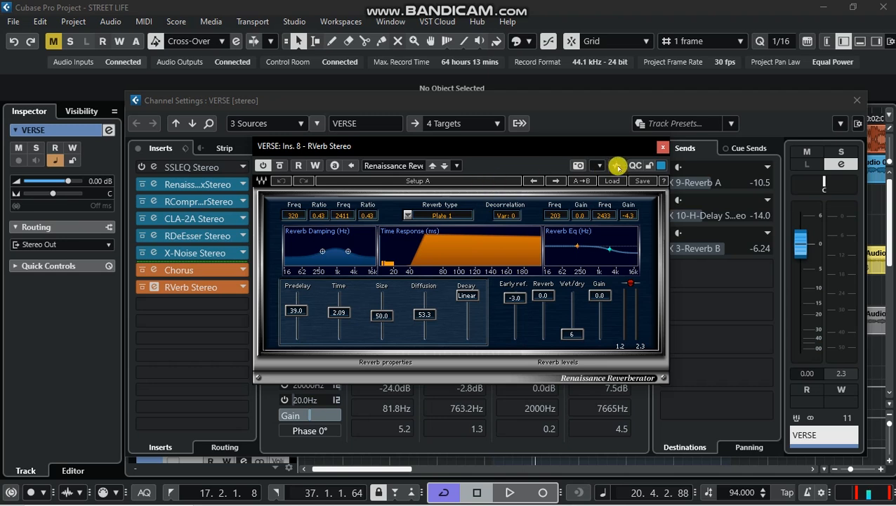
pyautogui.click(663, 150)
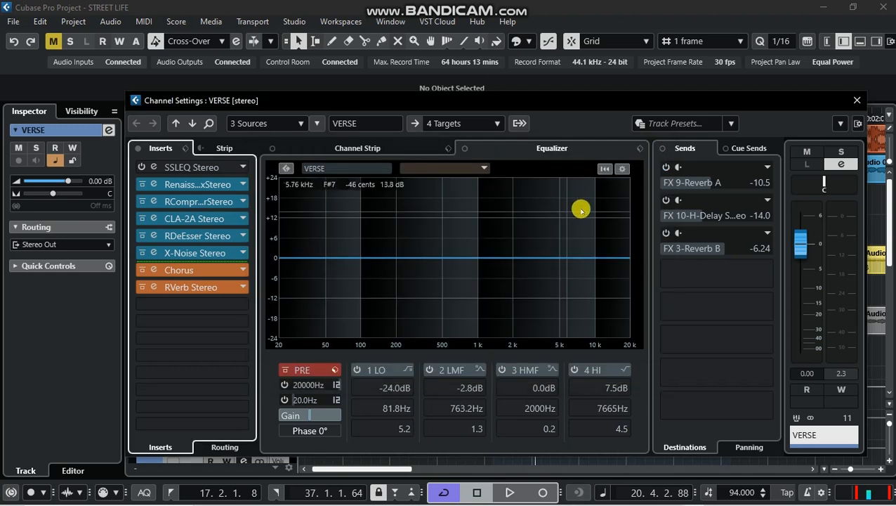
# - Reopen the RVerb editor of the VERSE group and close the channel settings
pyautogui.click(209, 288)
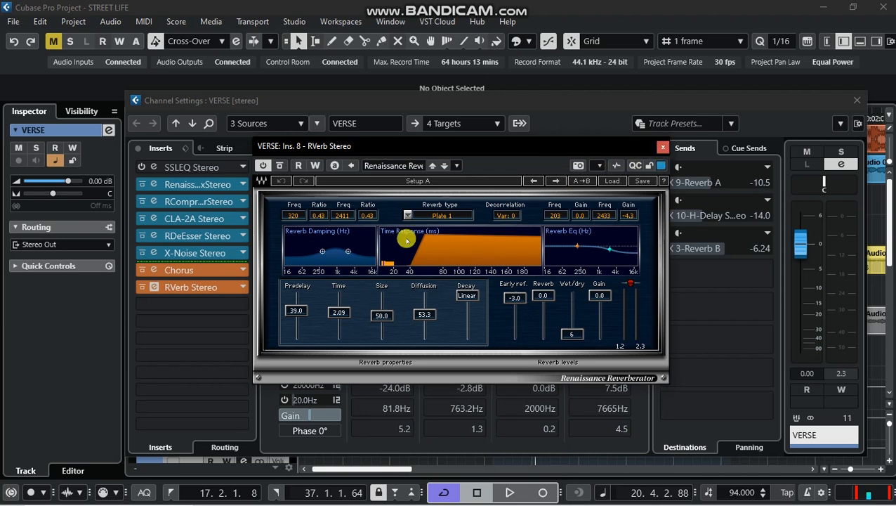
pyautogui.click(854, 102)
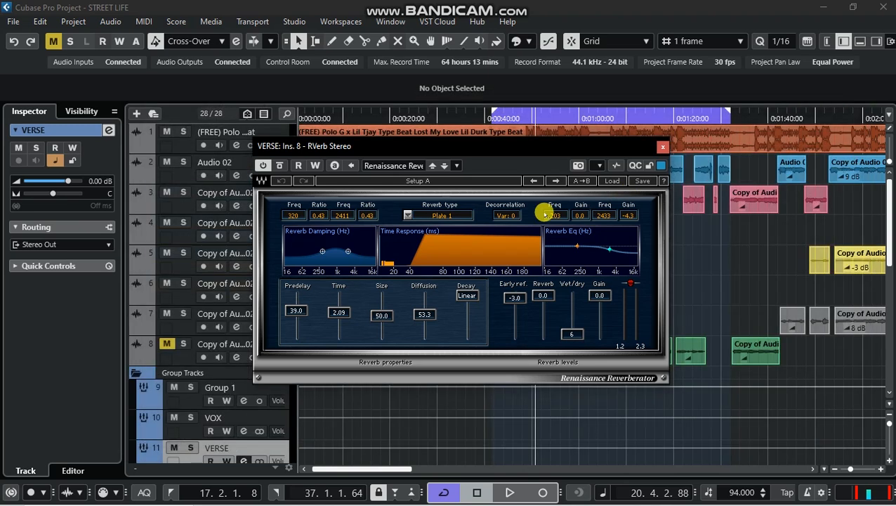
pyautogui.moveTo(507, 146); pyautogui.dragTo(529, 175)
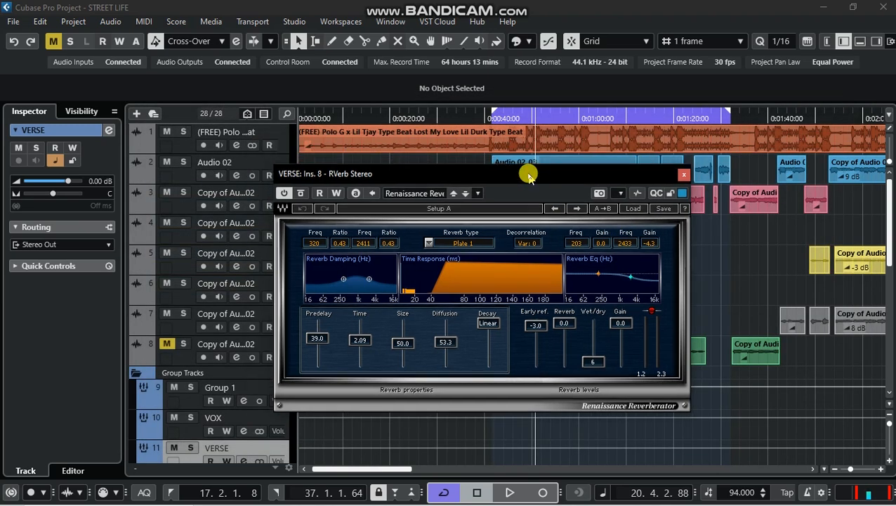
# - Play the verse from the loop start and lower the RVerb output gain to -2.1
pyautogui.click(491, 118)
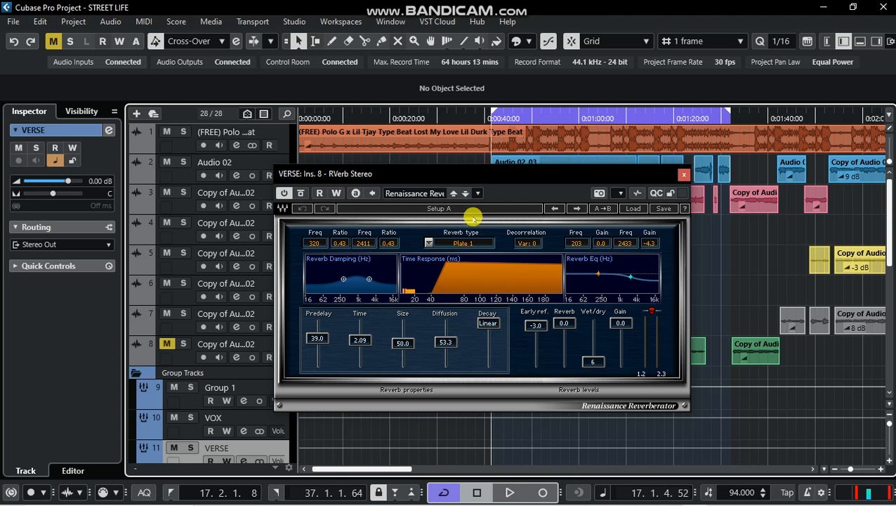
pyautogui.moveTo(527, 188); pyautogui.dragTo(553, 181)
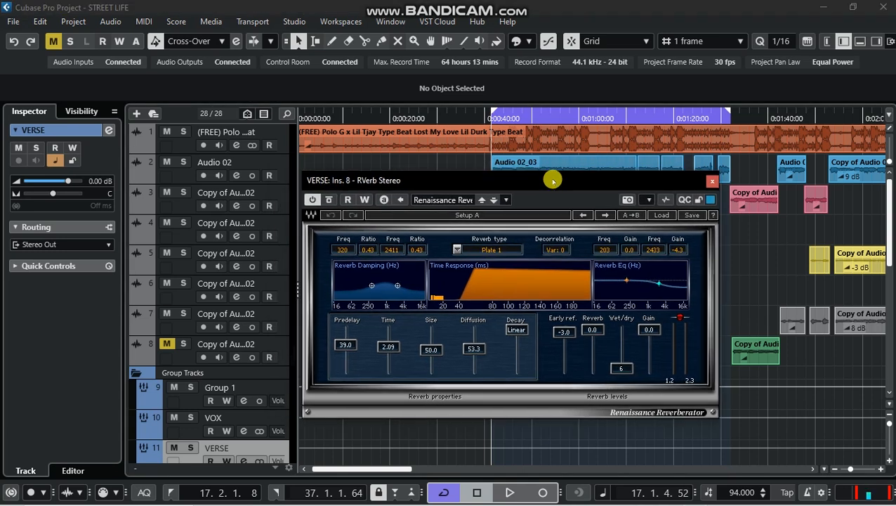
pyautogui.press('space')
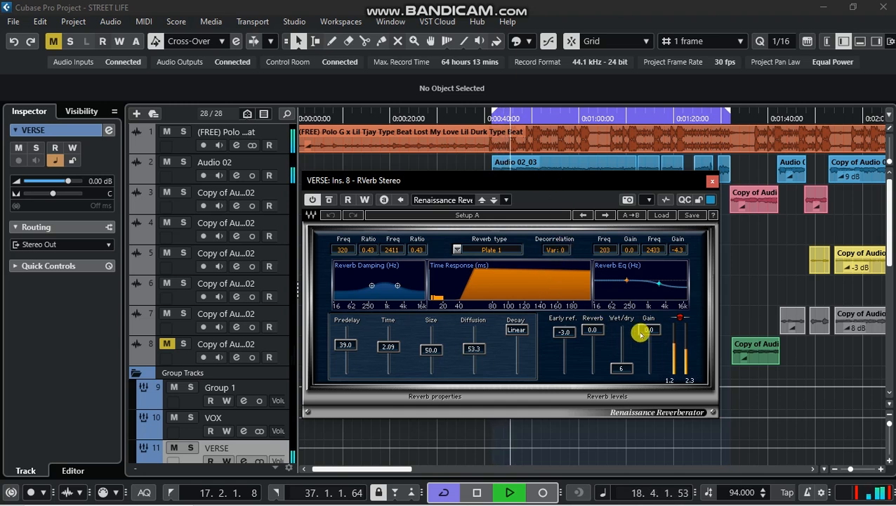
pyautogui.moveTo(648, 332); pyautogui.dragTo(648, 334)
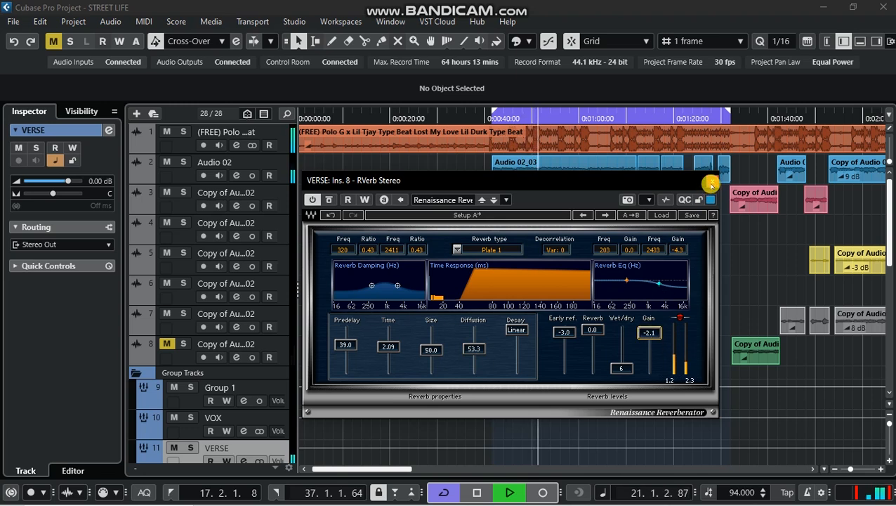
# - Compare the verse with the VERSE group's RVerb insert switched off and on during playback, and close its editor
pyautogui.press('space')
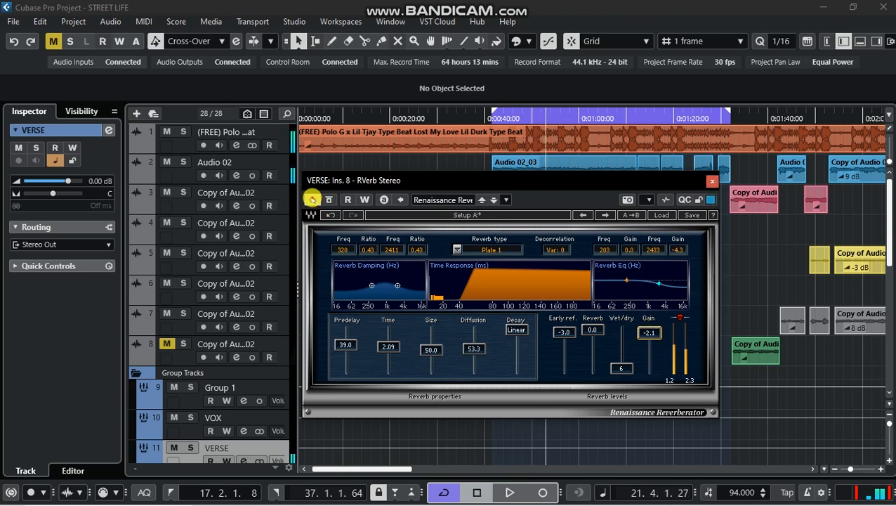
pyautogui.press('space')
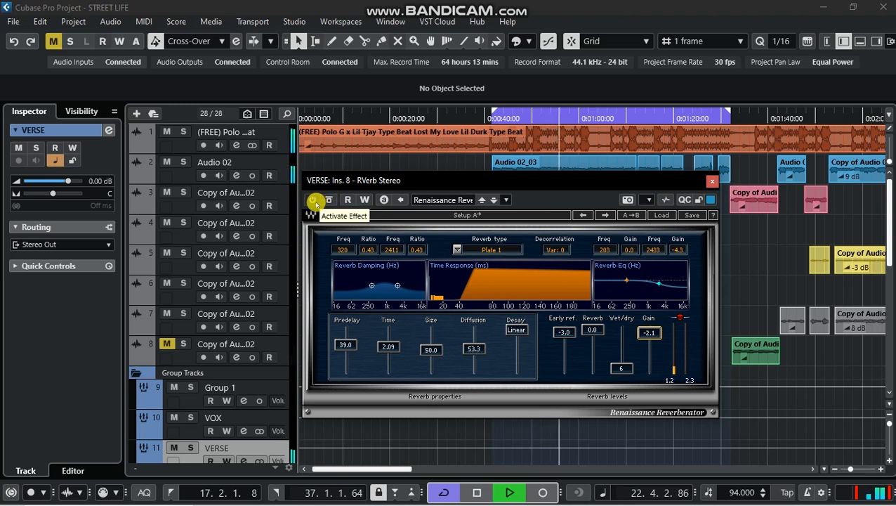
pyautogui.click(313, 200)
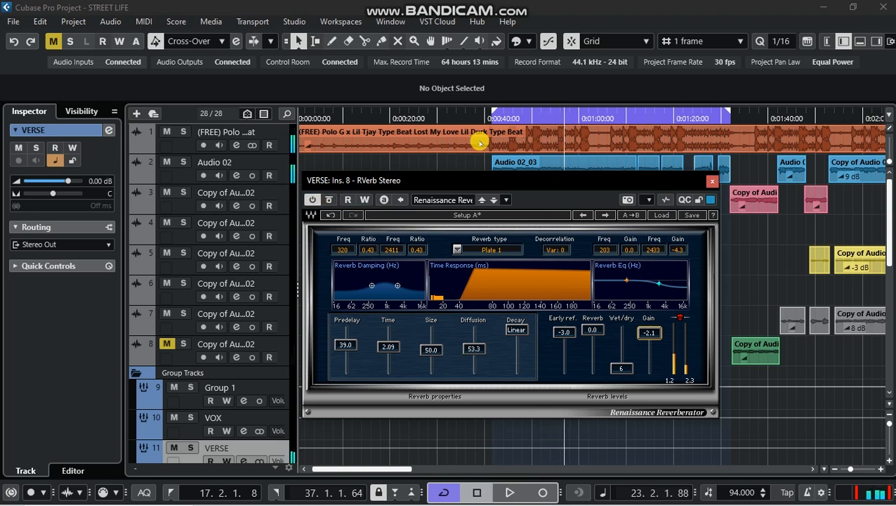
pyautogui.click(494, 116)
pyautogui.press('space')
pyautogui.press('space')
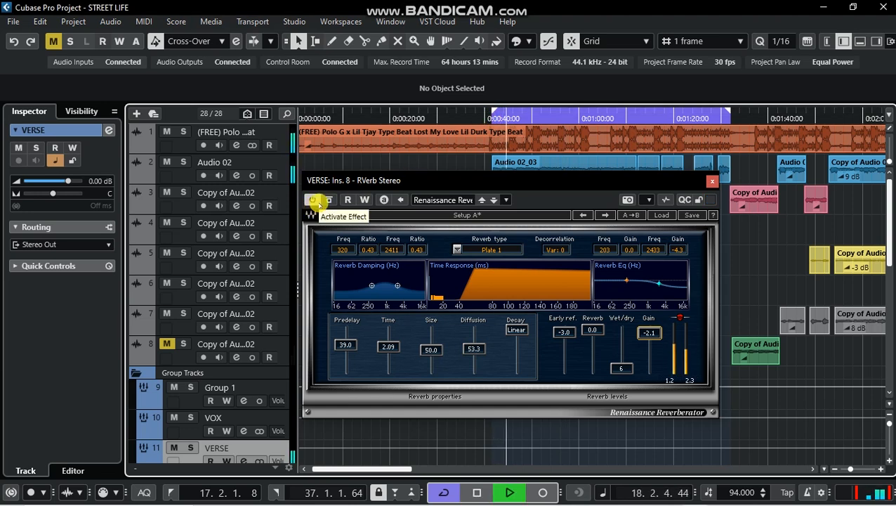
pyautogui.click(316, 200)
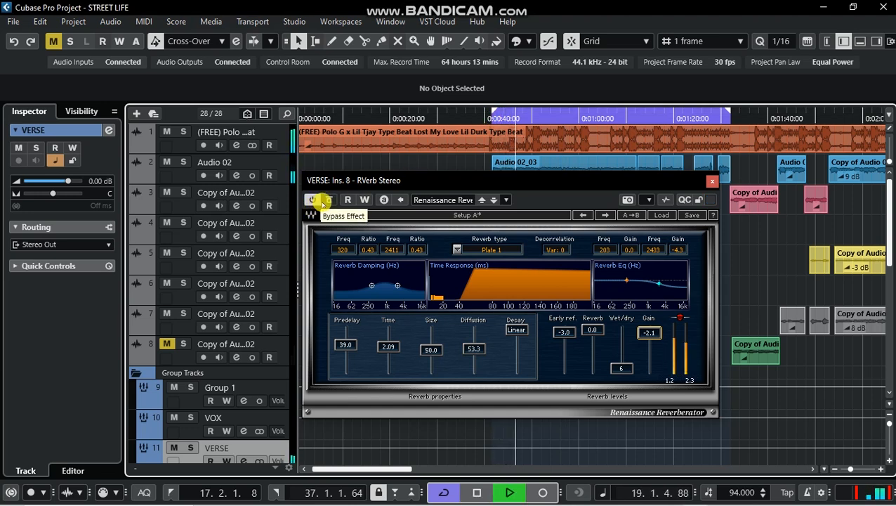
pyautogui.press('space')
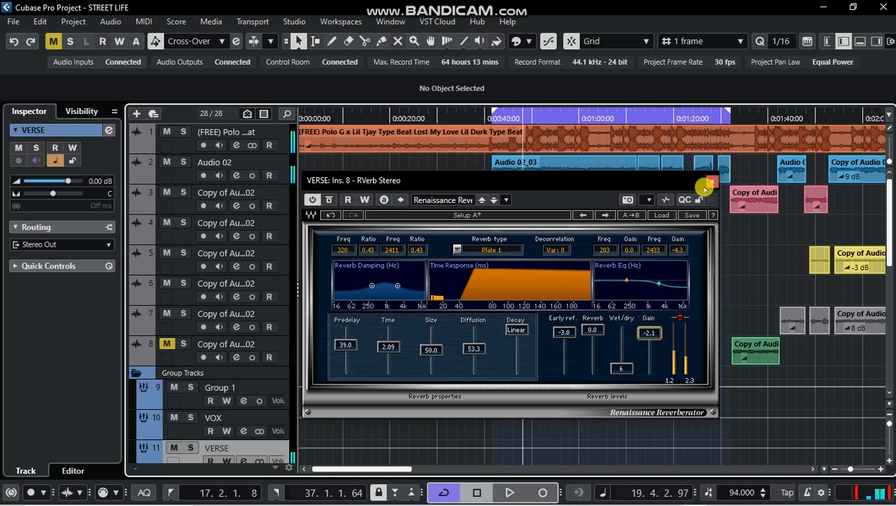
pyautogui.click(709, 185)
# - Look through the FX channel tracks from FX 10-H-Delay up to FX 5-H-Delay and view the FX 5 channel settings
pyautogui.press('e')
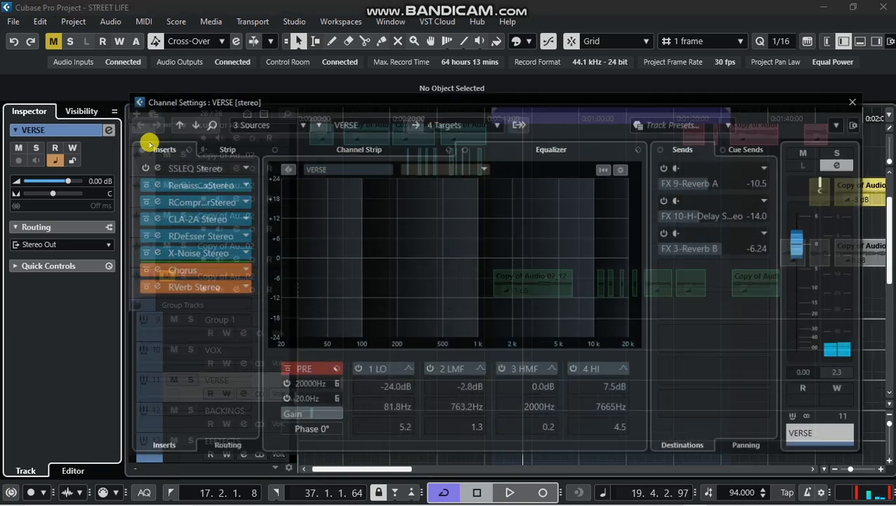
pyautogui.click(857, 100)
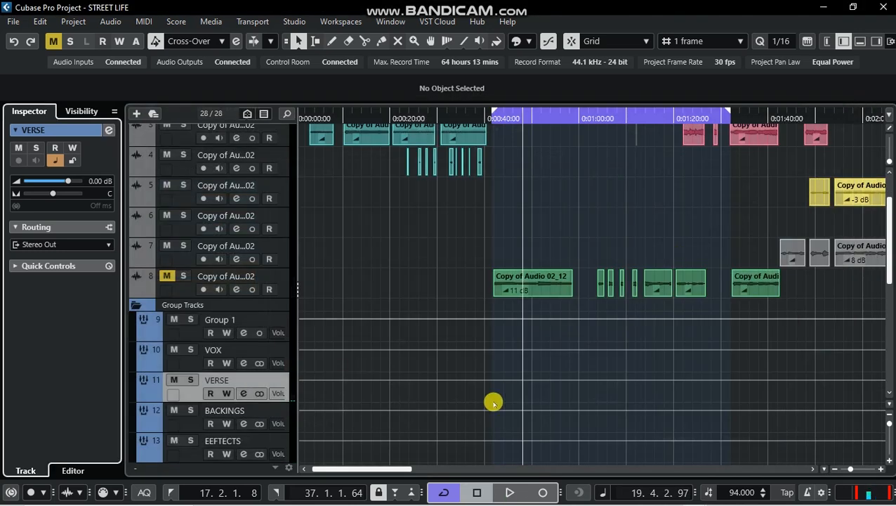
pyautogui.scroll(-5, 400, 388)
pyautogui.scroll(-4, 400, 388)
pyautogui.scroll(-2, 338, 368)
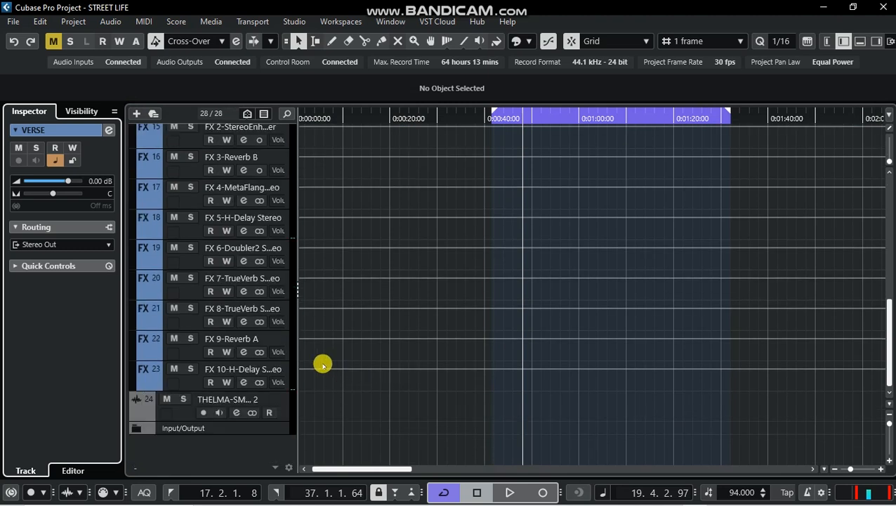
pyautogui.click(279, 371)
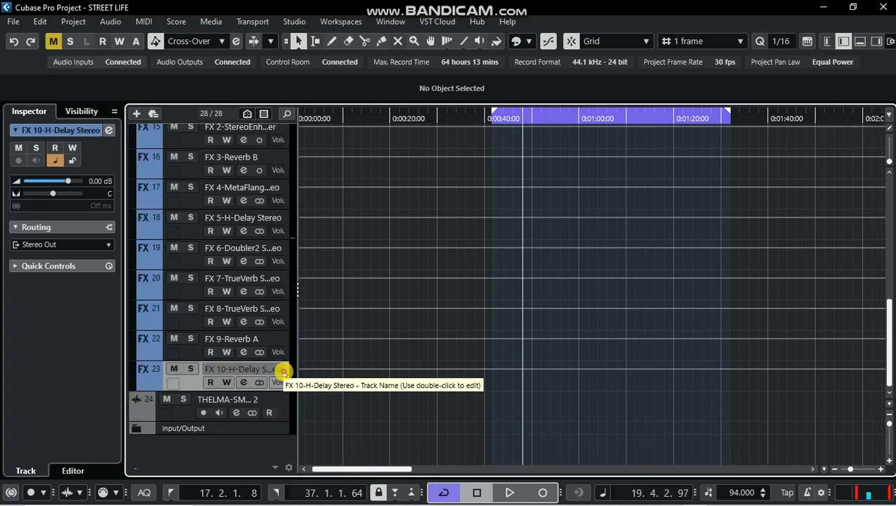
pyautogui.click(288, 342)
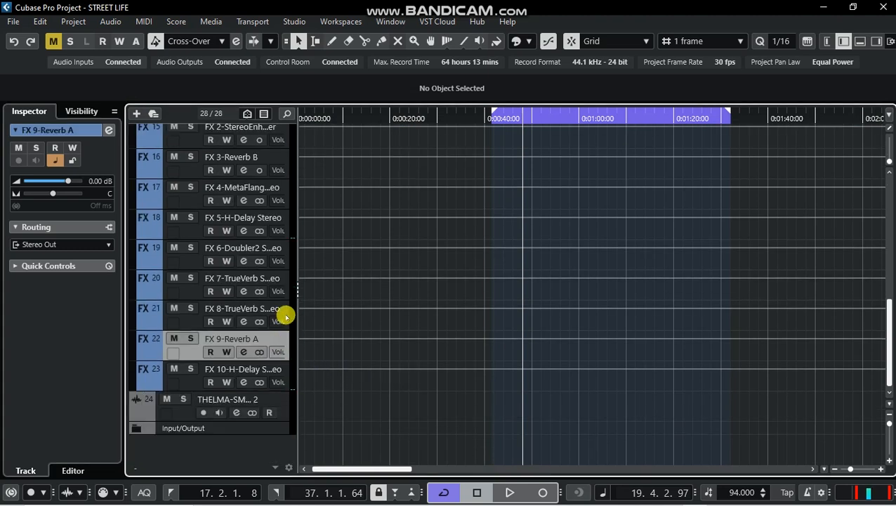
pyautogui.click(286, 311)
pyautogui.click(281, 254)
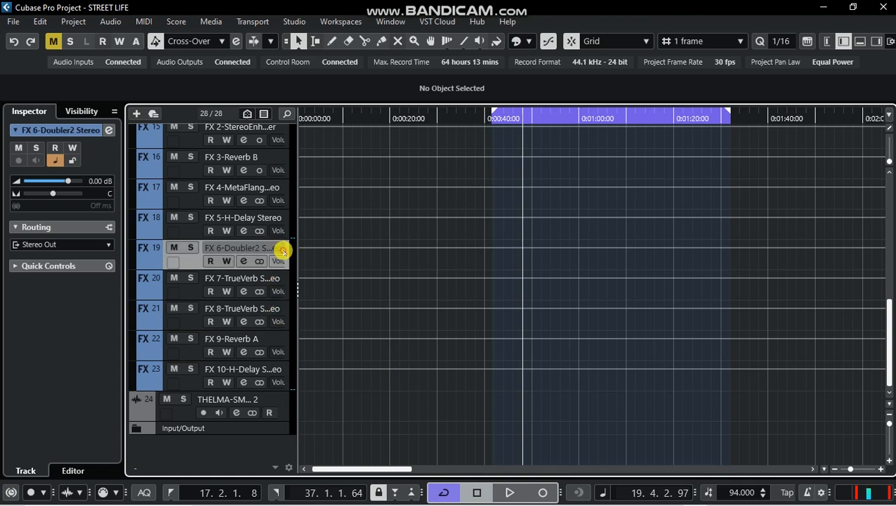
pyautogui.click(281, 219)
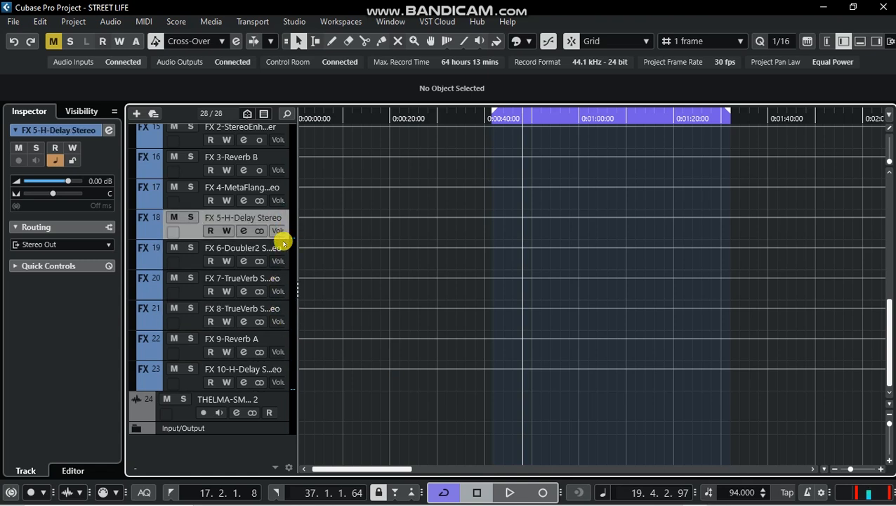
pyautogui.click(245, 231)
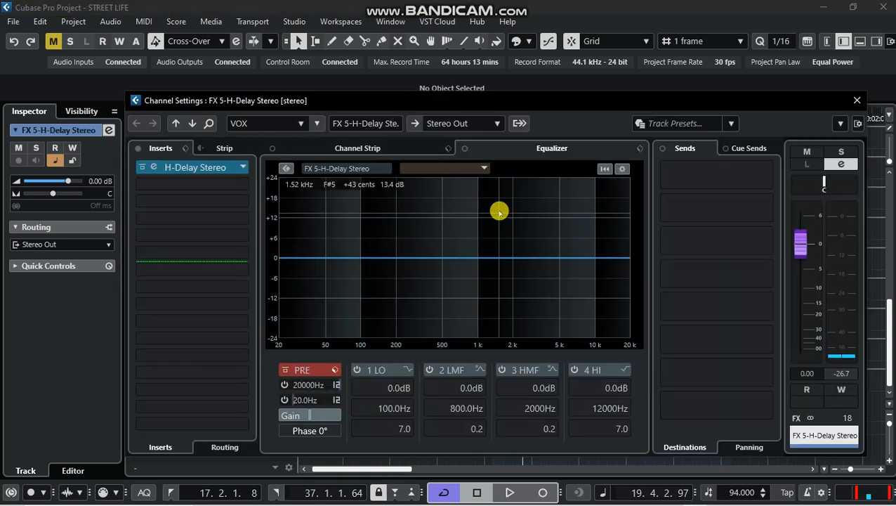
pyautogui.click(853, 100)
# - Switch on the FX 9-Reverb A send of the VERSE group and close its channel settings
pyautogui.scroll(4, 338, 364)
pyautogui.scroll(4, 300, 339)
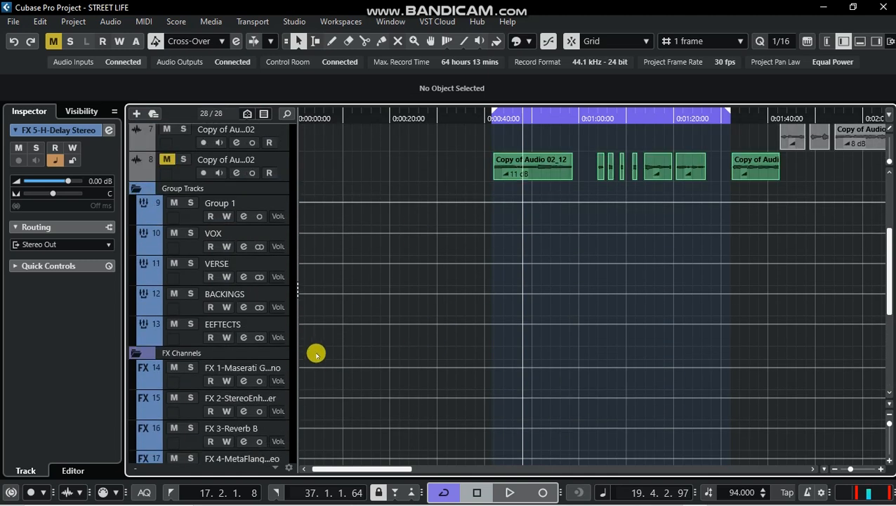
pyautogui.click(280, 265)
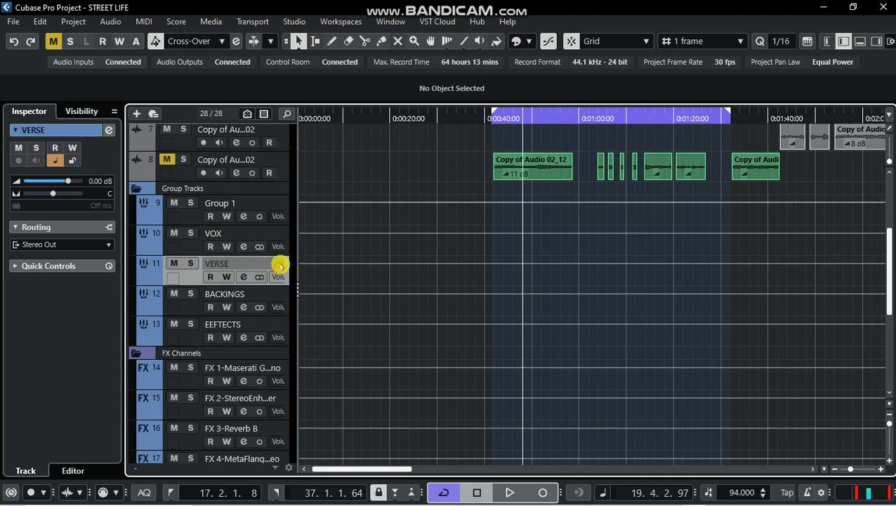
pyautogui.click(106, 133)
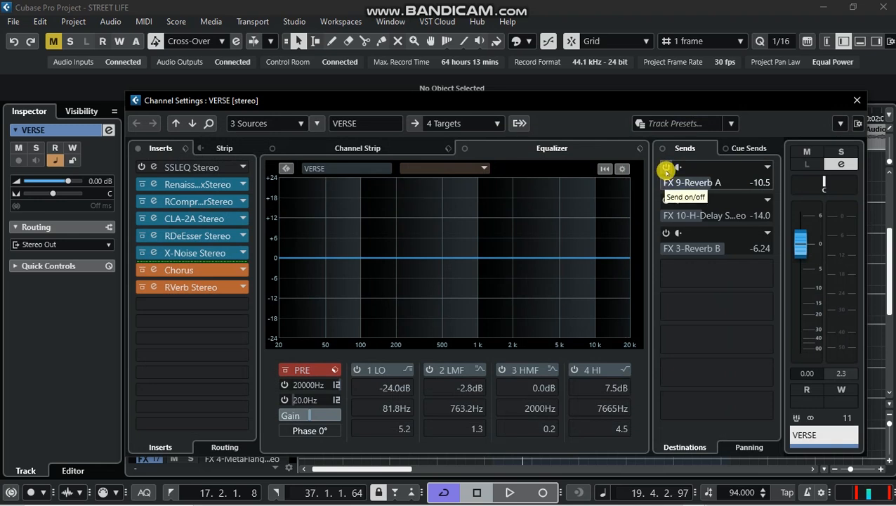
pyautogui.click(666, 168)
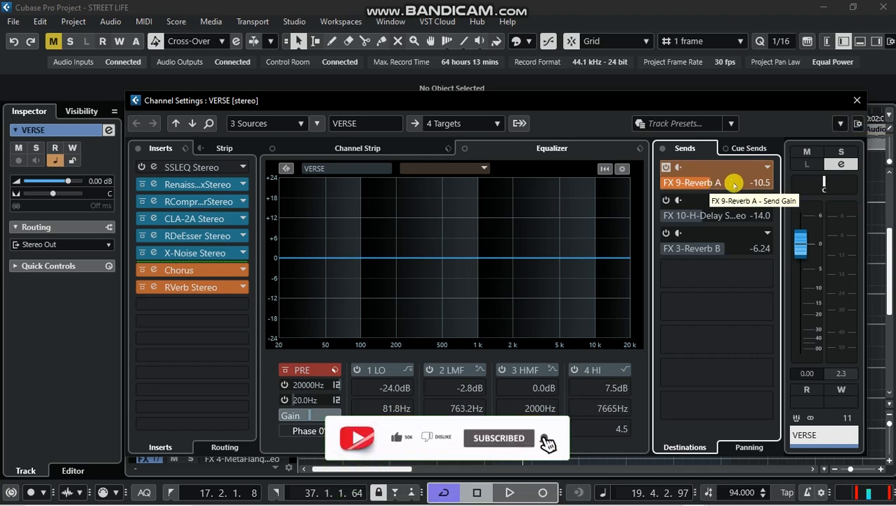
pyautogui.click(857, 100)
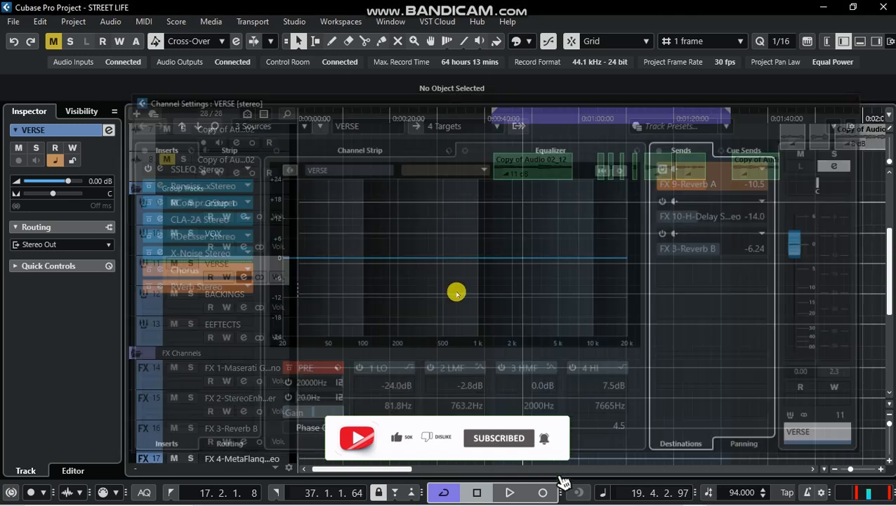
# - View the RoomWorks reverb settings on the FX 9-Reverb A channel and close its windows
pyautogui.scroll(-2, 337, 341)
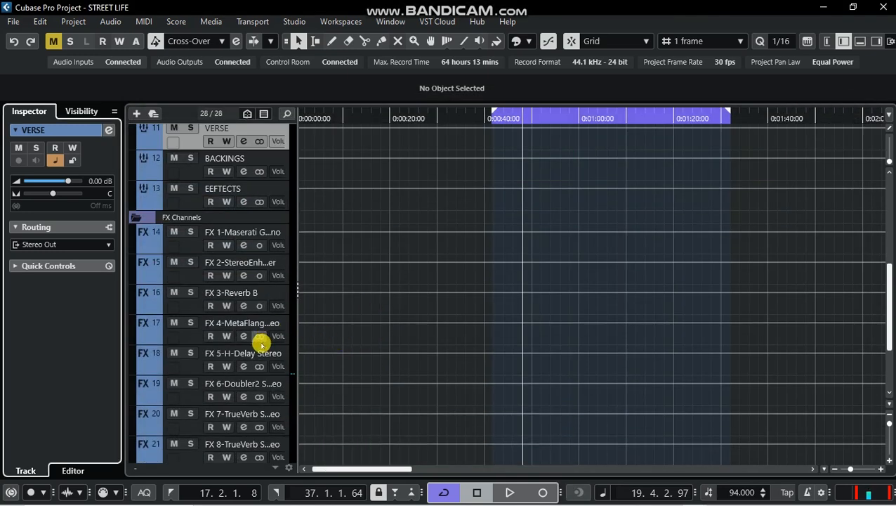
pyautogui.scroll(-2, 270, 365)
pyautogui.click(278, 408)
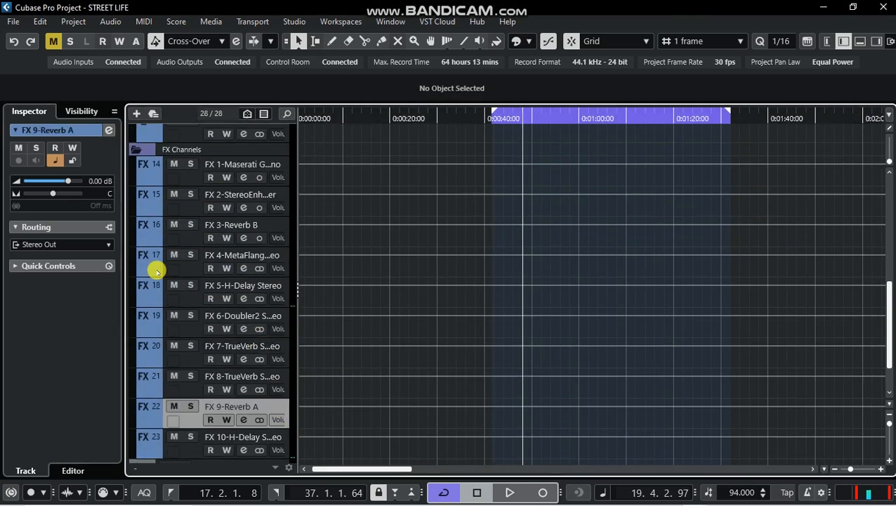
pyautogui.click(109, 130)
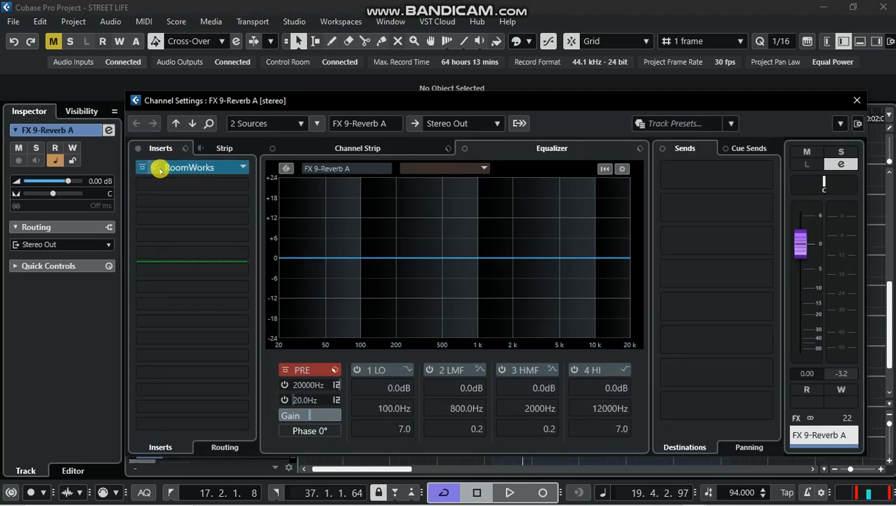
pyautogui.click(189, 169)
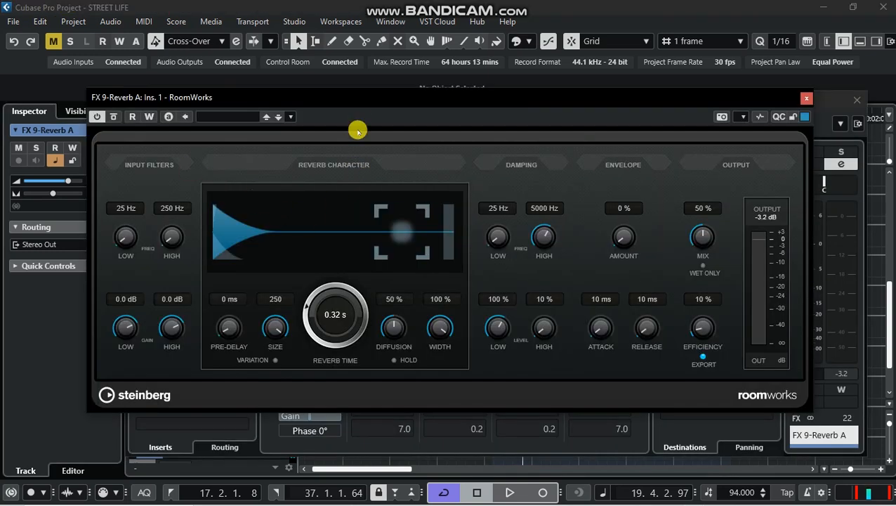
pyautogui.moveTo(367, 97); pyautogui.dragTo(357, 127)
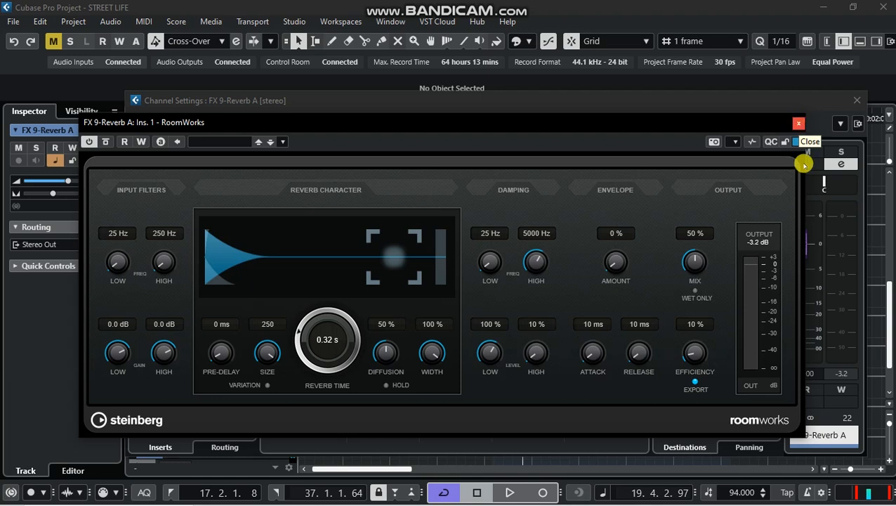
pyautogui.click(854, 100)
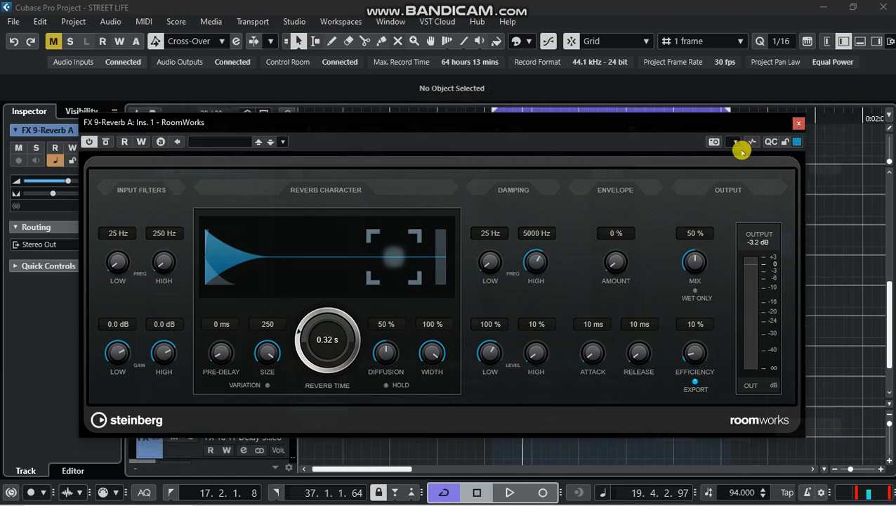
pyautogui.moveTo(710, 126); pyautogui.dragTo(758, 116)
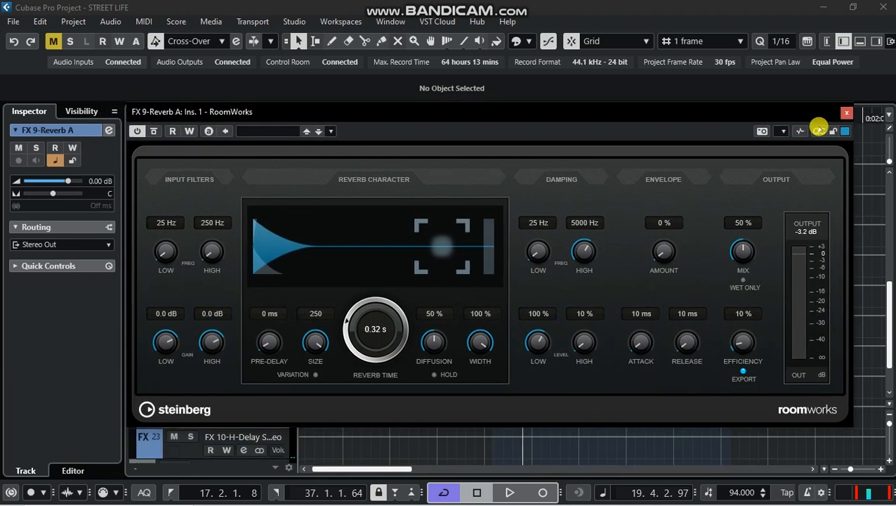
pyautogui.click(845, 114)
# - Play the verse and raise the VERSE group's send level to FX 9-Reverb A to -9.21
pyautogui.scroll(10, 252, 296)
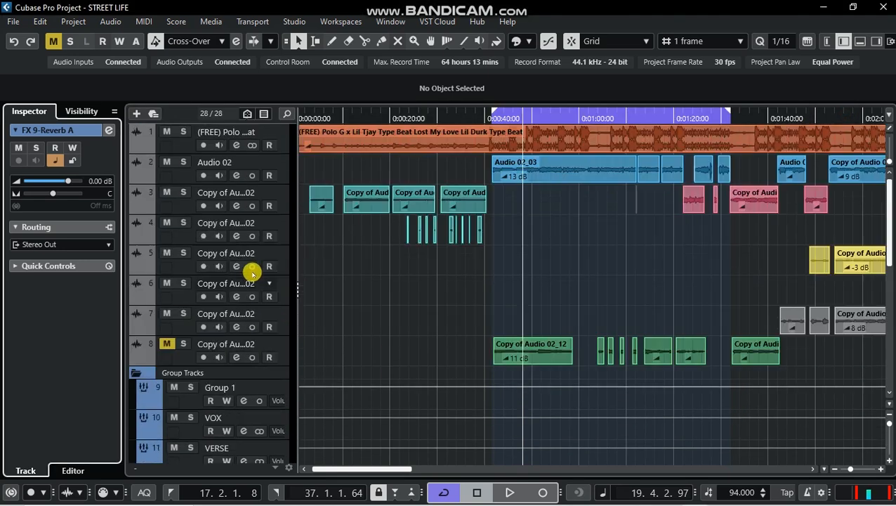
pyautogui.scroll(-2, 252, 296)
pyautogui.click(225, 378)
pyautogui.click(108, 130)
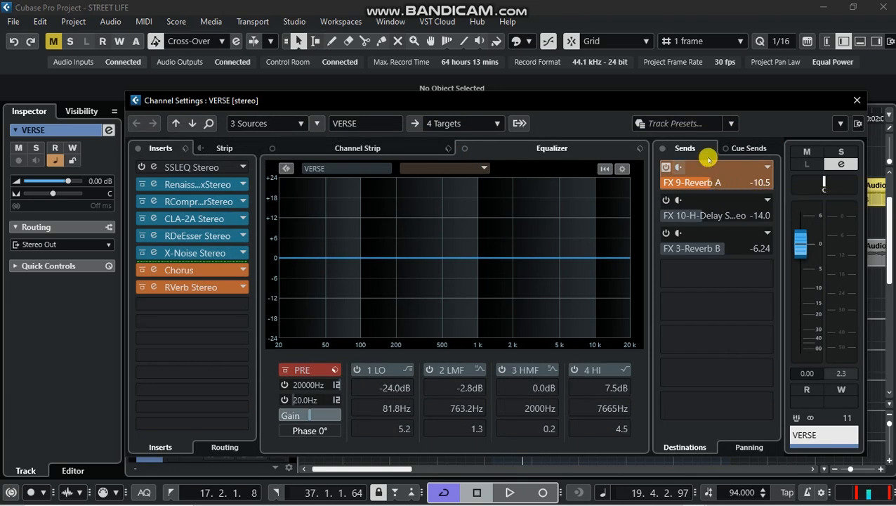
pyautogui.press('space')
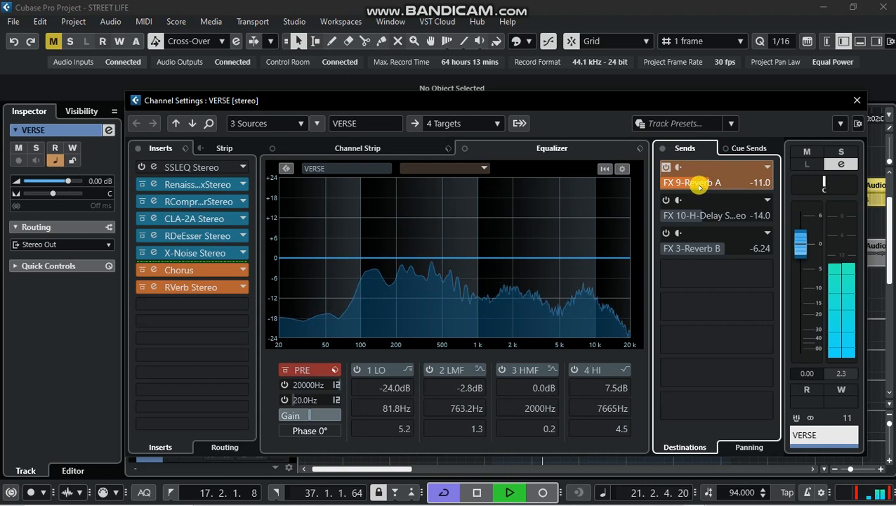
pyautogui.moveTo(700, 186); pyautogui.dragTo(703, 186)
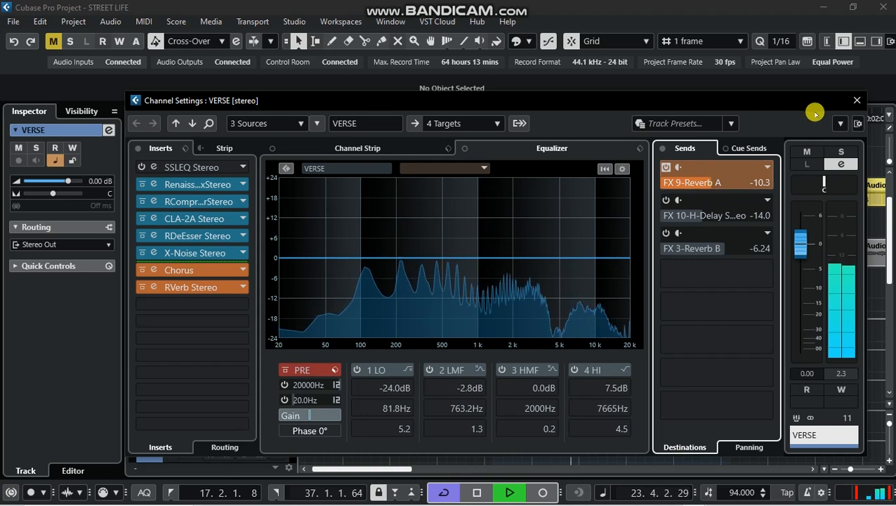
pyautogui.scroll(1, 722, 182)
# - Mute the beat track and play the verse from the loop start with the VERSE group's channel settings open
pyautogui.moveTo(668, 103); pyautogui.dragTo(667, 159)
pyautogui.scroll(5, 489, 140)
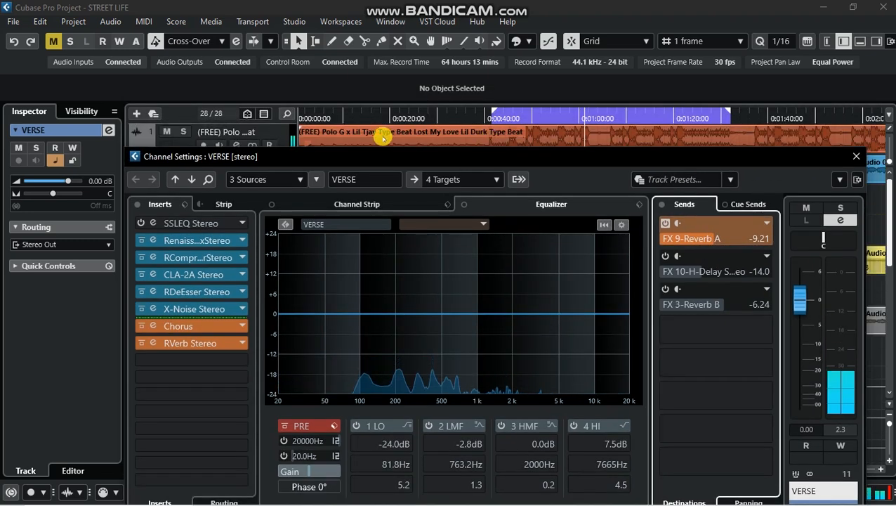
pyautogui.click(167, 132)
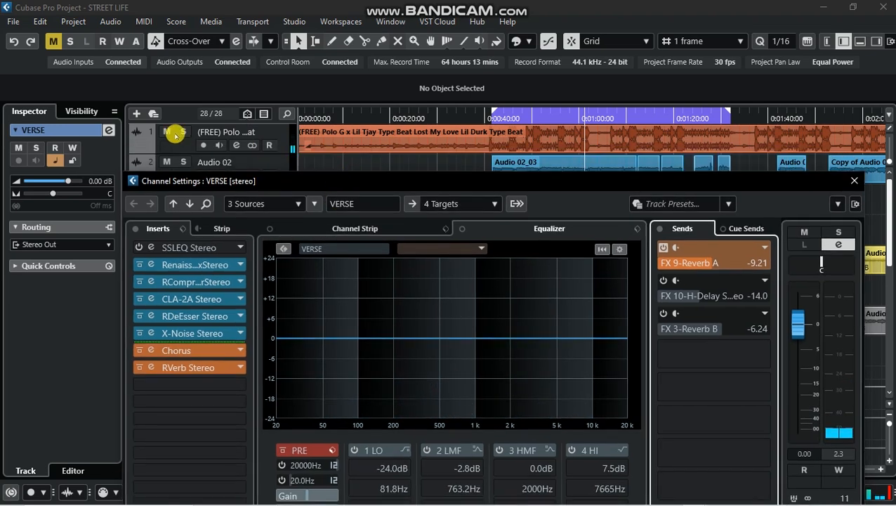
pyautogui.click(495, 118)
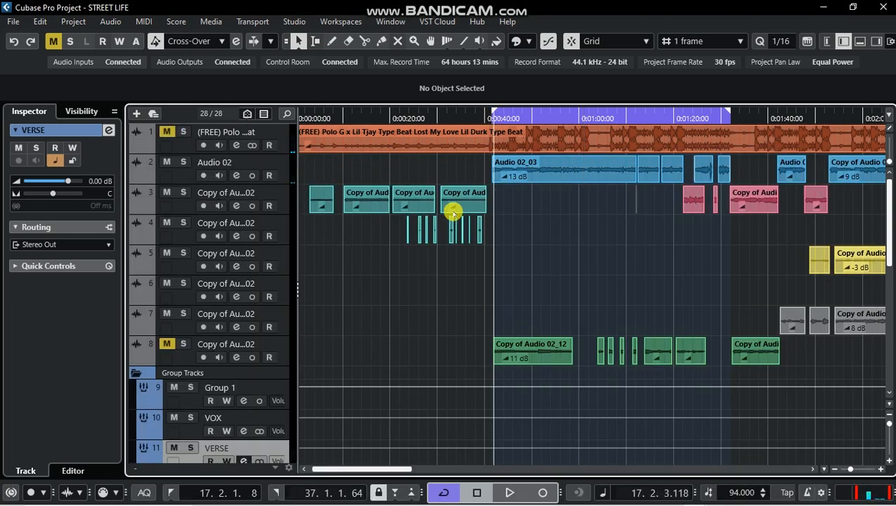
pyautogui.press('space')
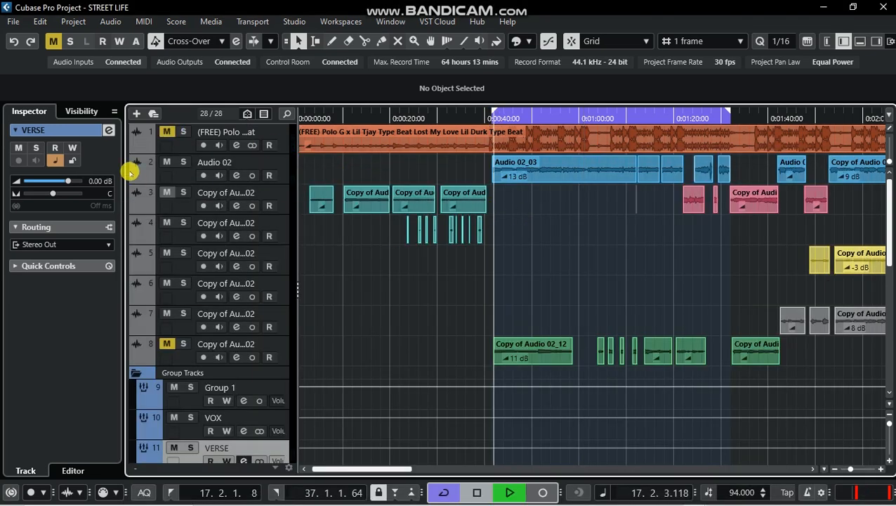
pyautogui.click(111, 130)
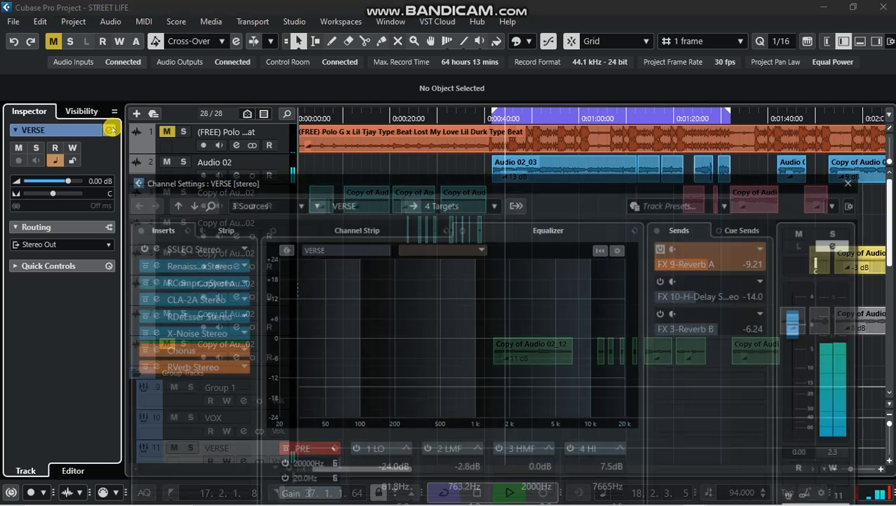
# - Lower the VERSE group's send level to FX 9-Reverb A to -10.1 and close the FX 9-Reverb A plug-in and channel windows
pyautogui.moveTo(707, 265); pyautogui.dragTo(701, 265)
pyautogui.moveTo(636, 181); pyautogui.dragTo(612, 187)
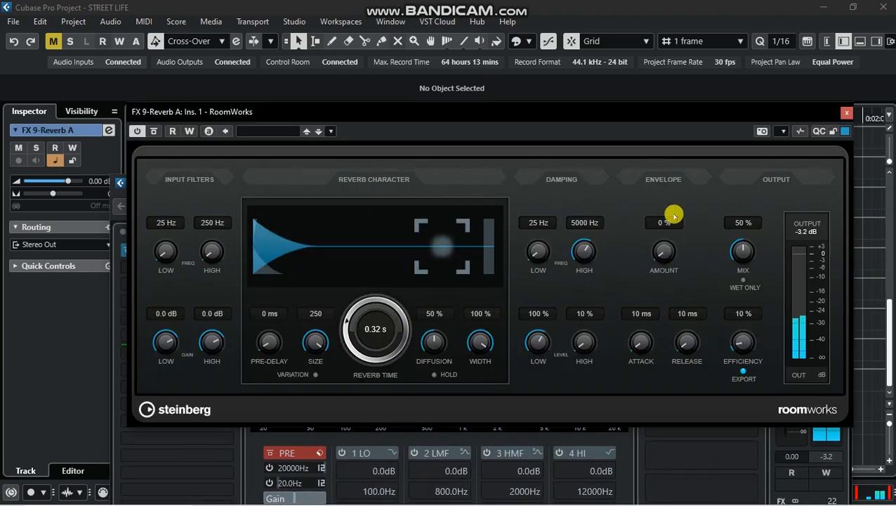
pyautogui.click(848, 111)
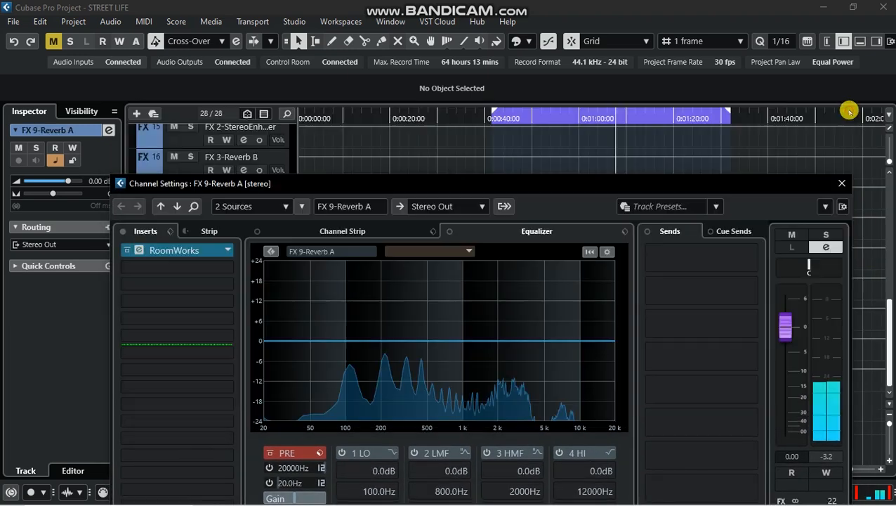
pyautogui.click(842, 179)
pyautogui.scroll(4, 555, 252)
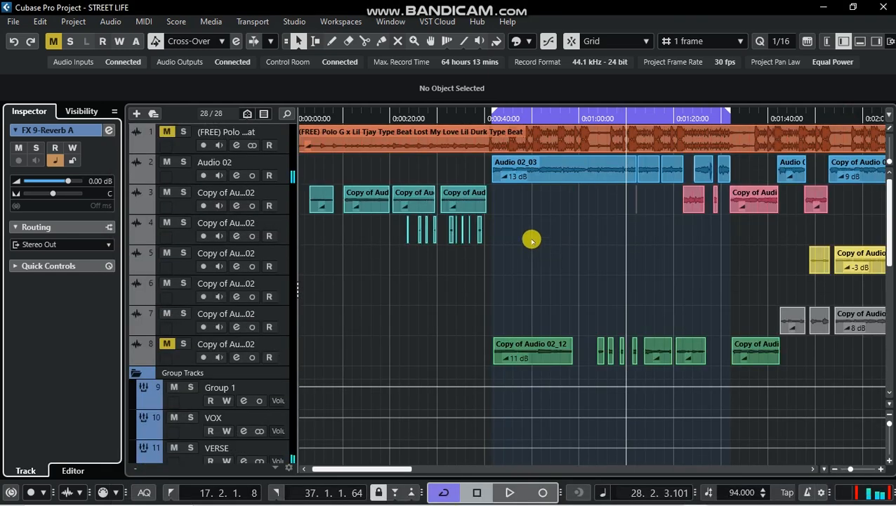
# - Switch on the VERSE group's send to FX 10-H-Delay Stereo and close its channel settings
pyautogui.scroll(-4, 330, 344)
pyautogui.scroll(4, 282, 340)
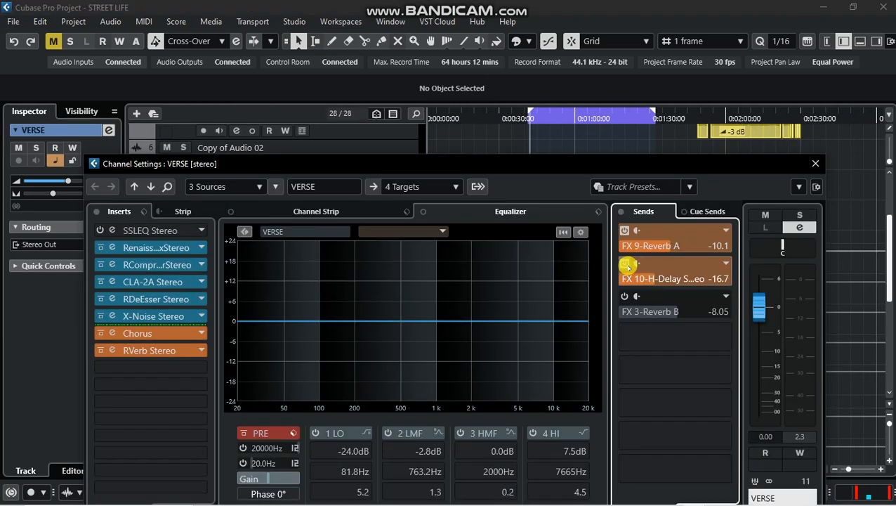
pyautogui.click(816, 164)
# - View the H-Delay settings on the FX 10-H-Delay Stereo channel and close its channel settings
pyautogui.scroll(-5, 379, 362)
pyautogui.scroll(-2, 337, 372)
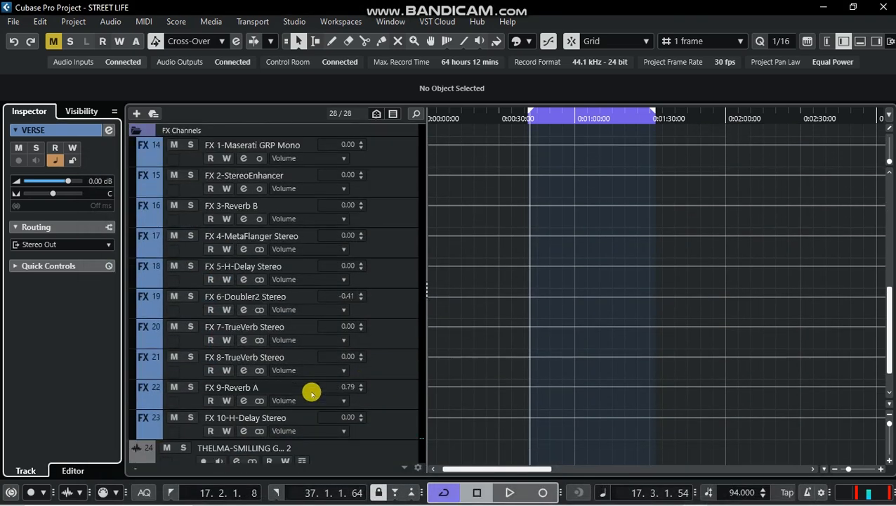
pyautogui.scroll(-1, 313, 389)
pyautogui.click(364, 365)
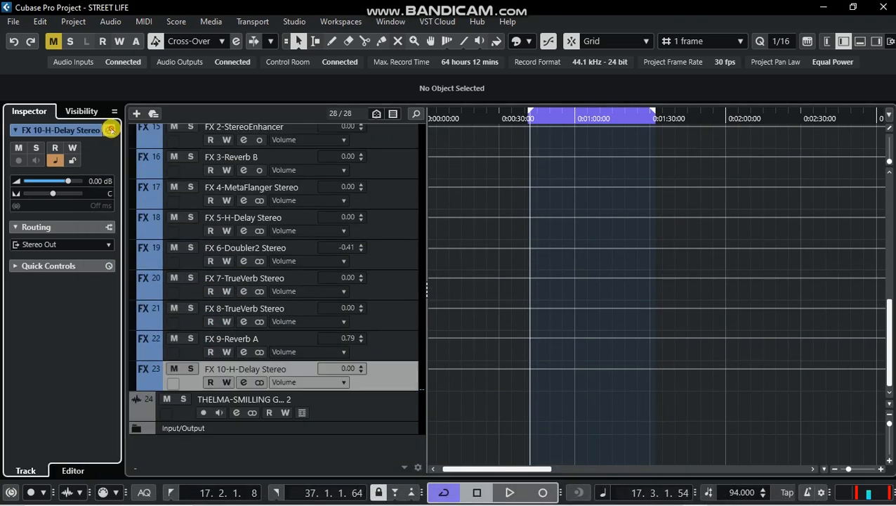
pyautogui.click(109, 130)
pyautogui.click(166, 230)
pyautogui.moveTo(531, 206); pyautogui.dragTo(542, 184)
pyautogui.click(815, 163)
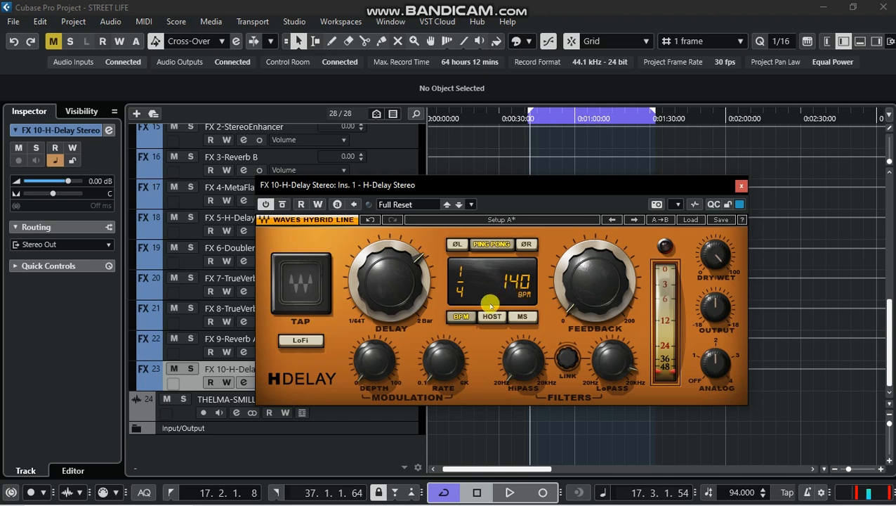
pyautogui.click(585, 288)
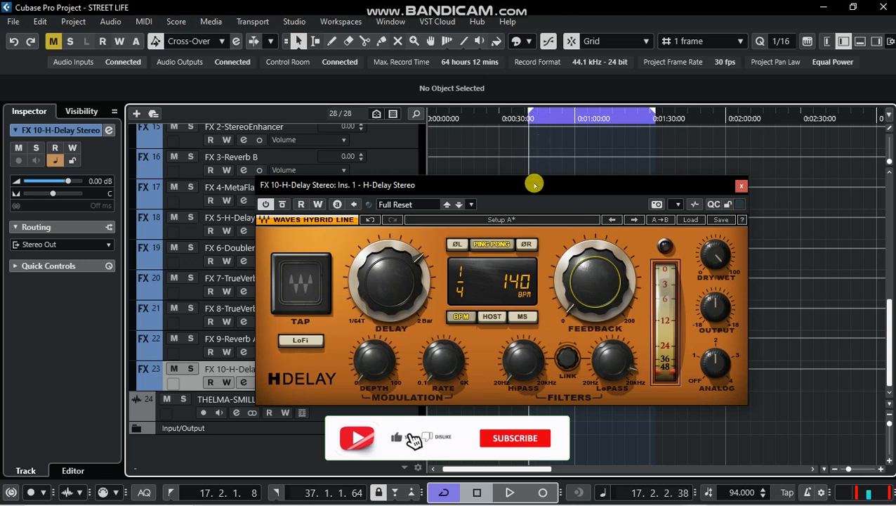
# - Play a short part of the verse with the beat while the H-Delay plug-in stays open, and stop playback
pyautogui.click(535, 184)
pyautogui.press('space')
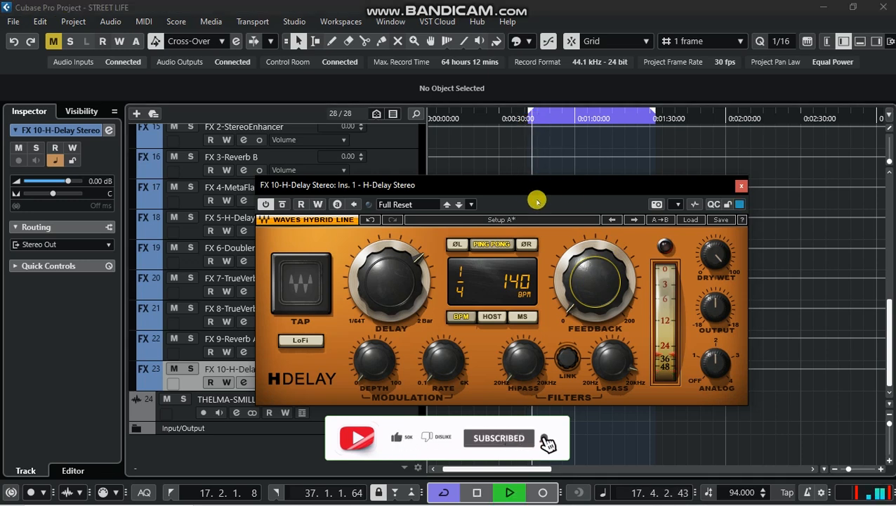
pyautogui.scroll(10, 514, 156)
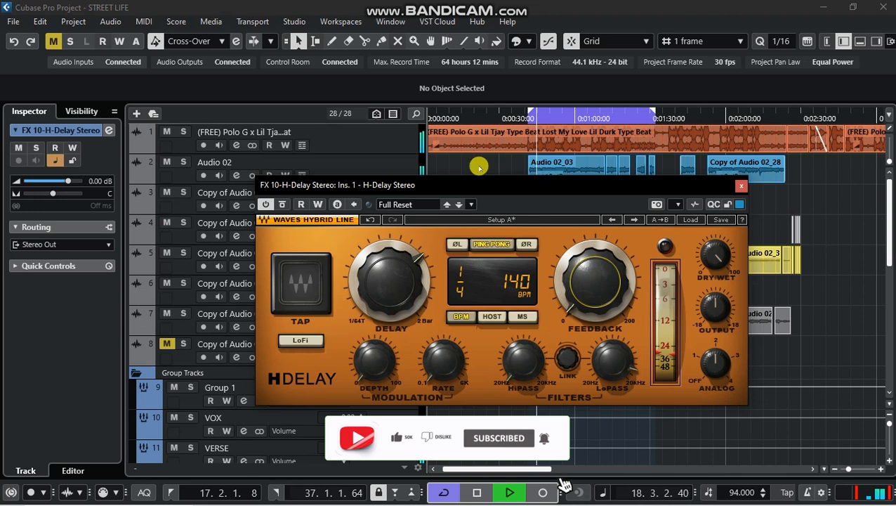
pyautogui.press('space')
# - Mute the beat track and play the verse from the loop start to audition the H-Delay
pyautogui.click(168, 132)
pyautogui.click(528, 118)
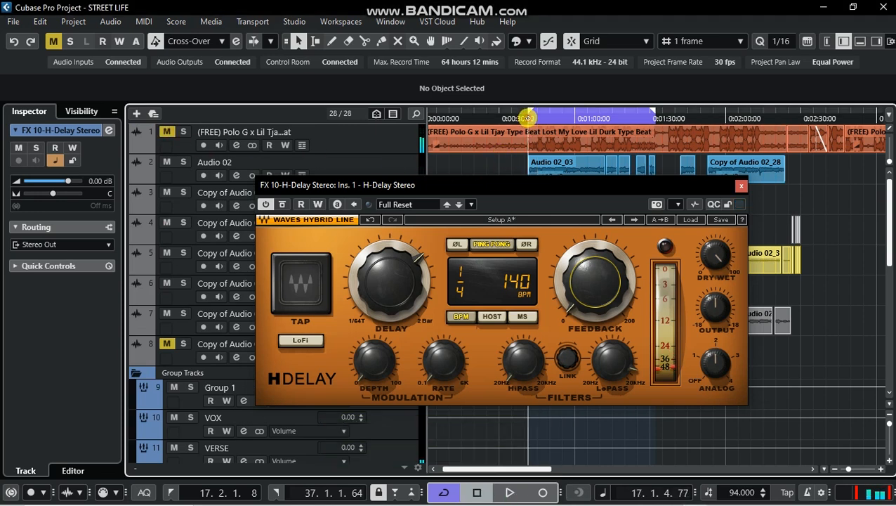
pyautogui.moveTo(531, 184); pyautogui.dragTo(535, 211)
pyautogui.press('space')
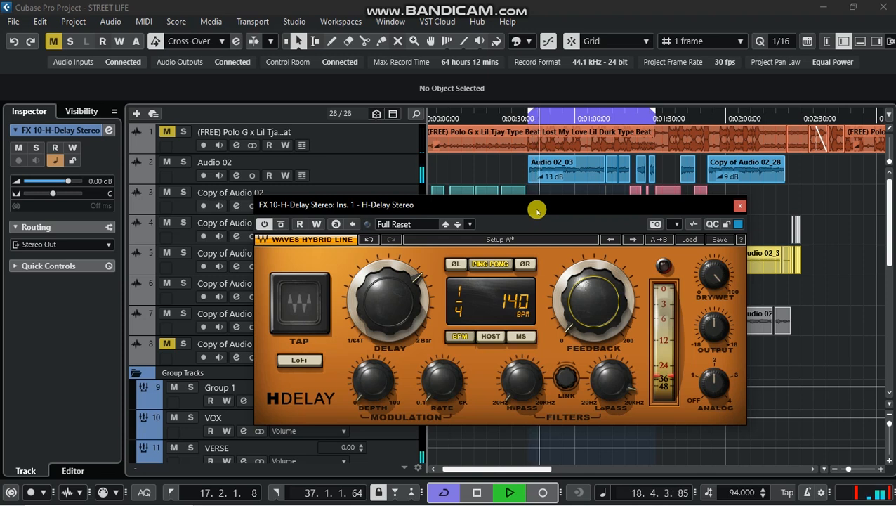
pyautogui.press('space')
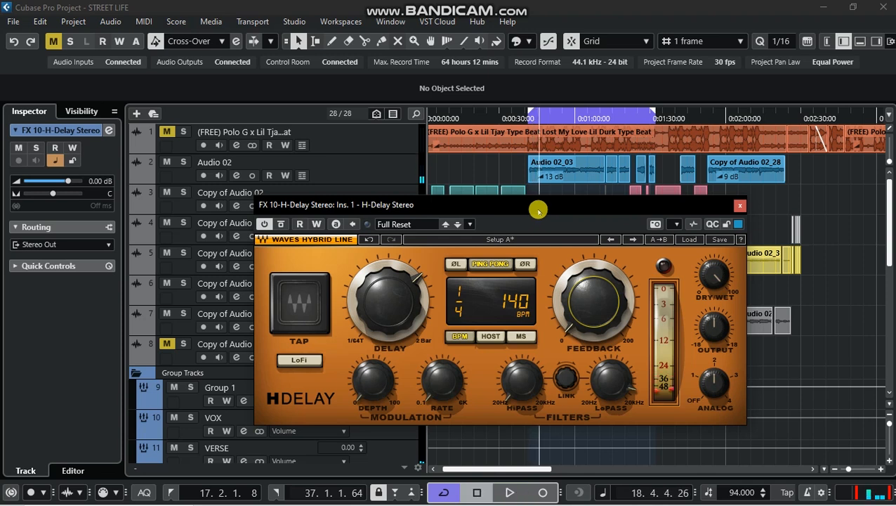
pyautogui.press('space')
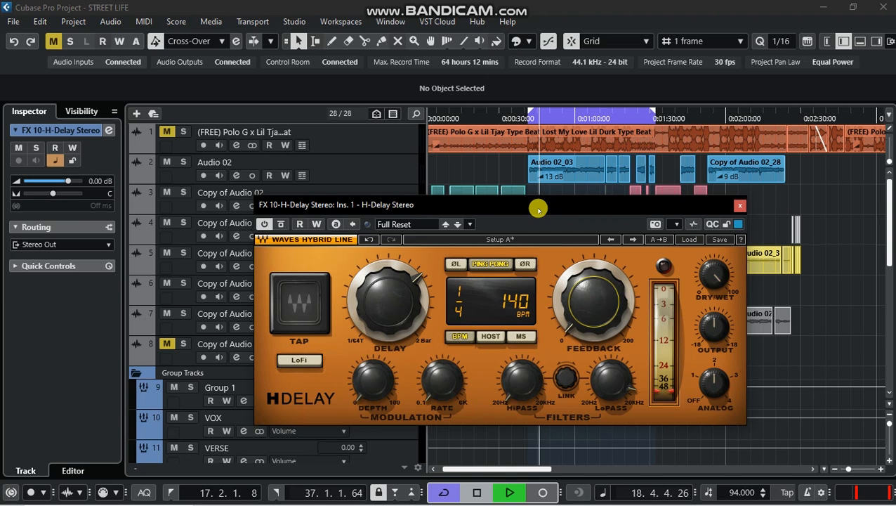
pyautogui.moveTo(544, 206)
pyautogui.mouseDown()
pyautogui.moveTo(557, 202)
pyautogui.moveTo(546, 196)
pyautogui.moveTo(552, 208)
pyautogui.moveTo(562, 203)
pyautogui.moveTo(555, 201)
pyautogui.mouseUp()
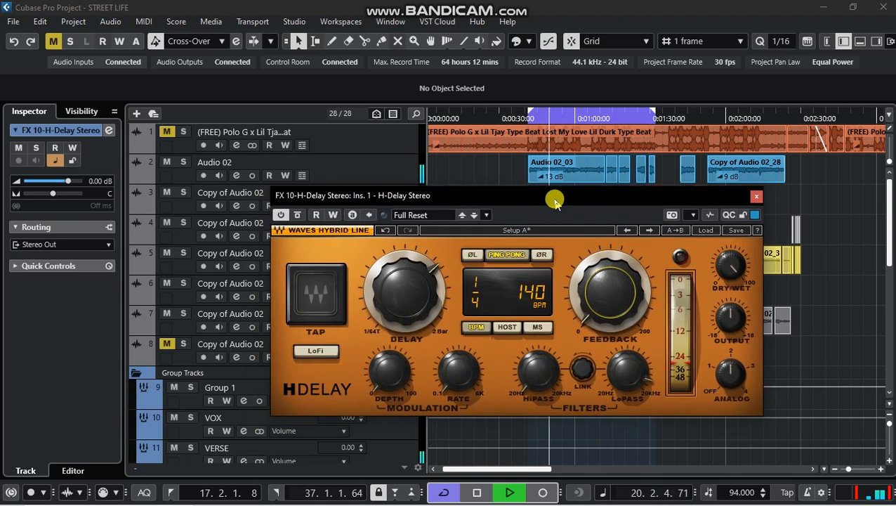
# - Unmute the beat track, stop playback and close the H-Delay plug-in
pyautogui.click(166, 131)
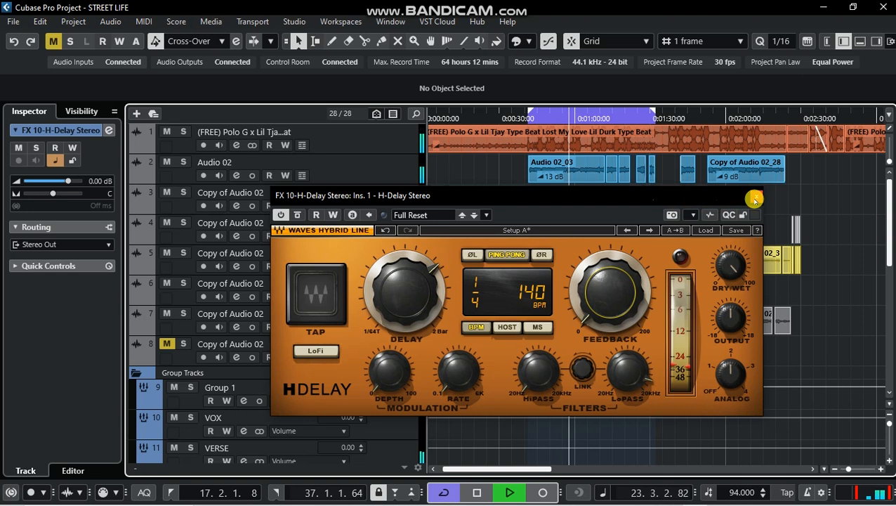
pyautogui.press('space')
pyautogui.click(755, 199)
# - Switch on the VERSE group's send to FX 3-Reverb B and close its channel settings
pyautogui.scroll(-2, 324, 340)
pyautogui.scroll(2, 350, 323)
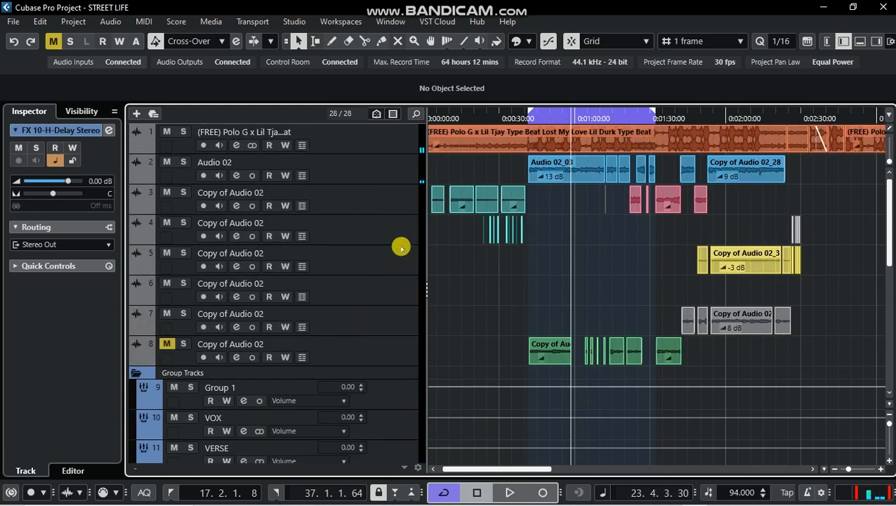
pyautogui.scroll(-9, 401, 247)
pyautogui.scroll(8, 391, 270)
pyautogui.scroll(-6, 390, 264)
pyautogui.scroll(-2, 392, 265)
pyautogui.scroll(9, 391, 262)
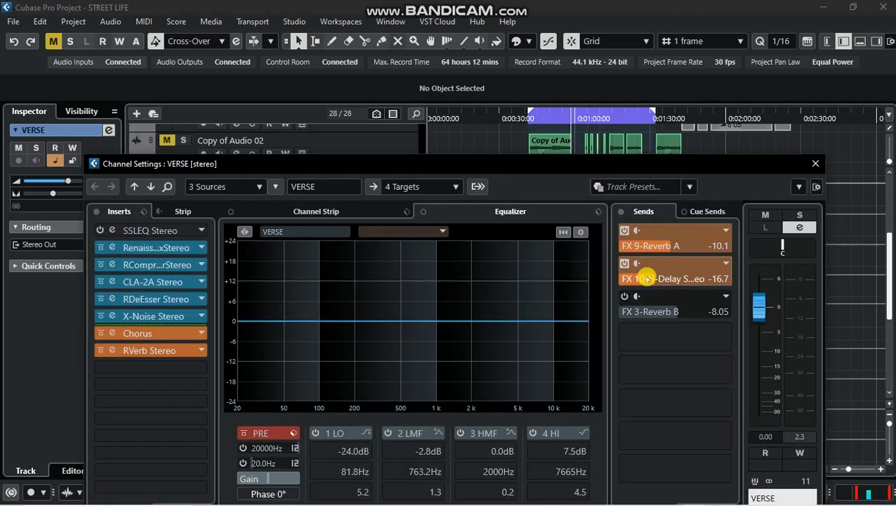
pyautogui.click(624, 296)
pyautogui.click(624, 296)
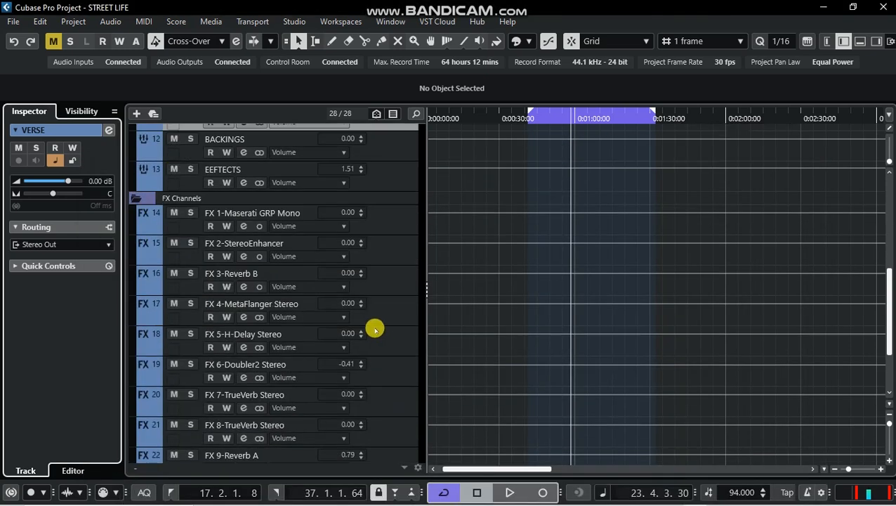
# - View the RoomWorks SE settings on the FX 3-Reverb B channel and close its channel settings
pyautogui.click(388, 279)
pyautogui.scroll(3, 463, 319)
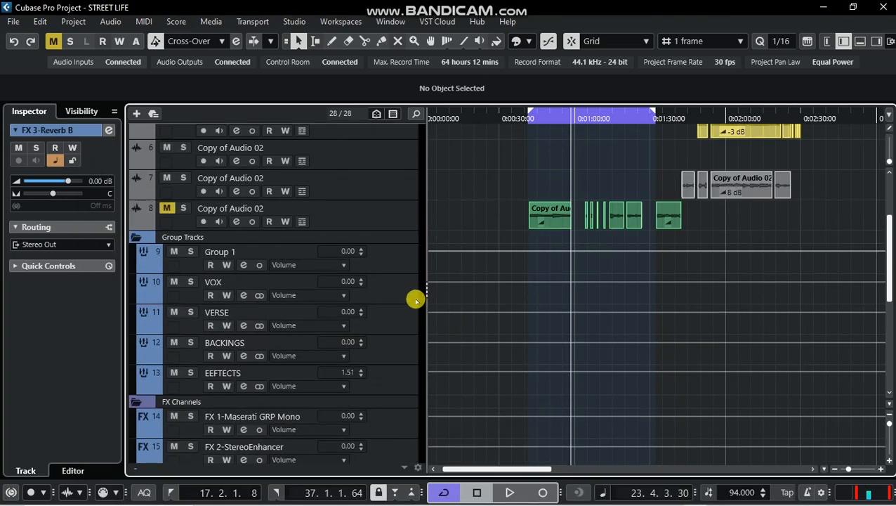
pyautogui.scroll(-3, 458, 306)
pyautogui.click(109, 130)
pyautogui.moveTo(402, 163); pyautogui.dragTo(418, 115)
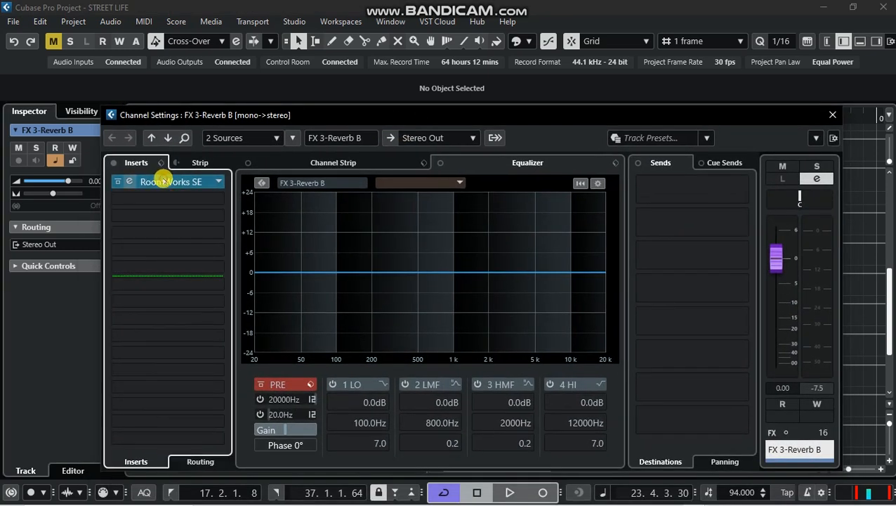
pyautogui.click(162, 181)
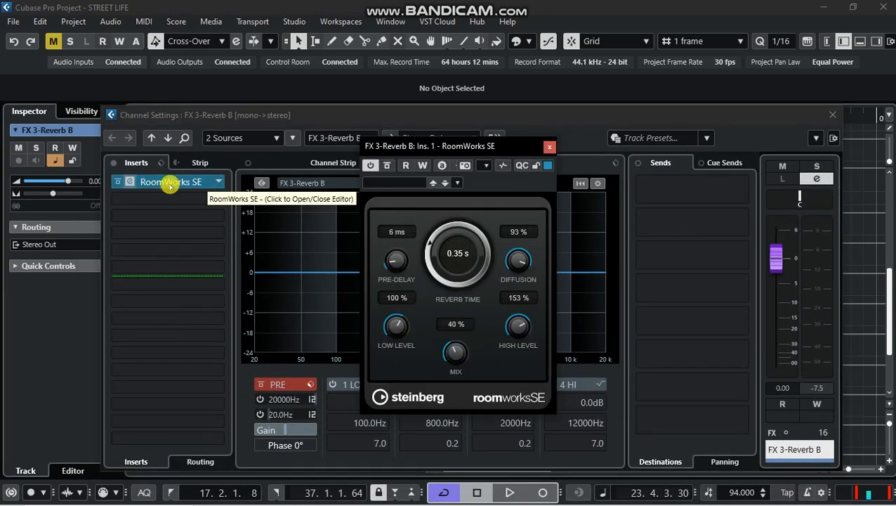
pyautogui.moveTo(505, 146)
pyautogui.mouseDown()
pyautogui.moveTo(515, 126)
pyautogui.moveTo(506, 136)
pyautogui.mouseUp()
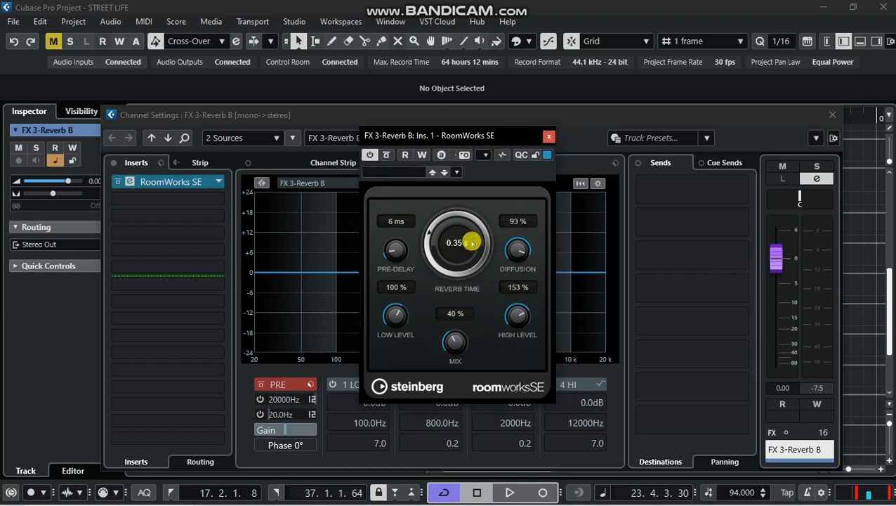
pyautogui.click(832, 114)
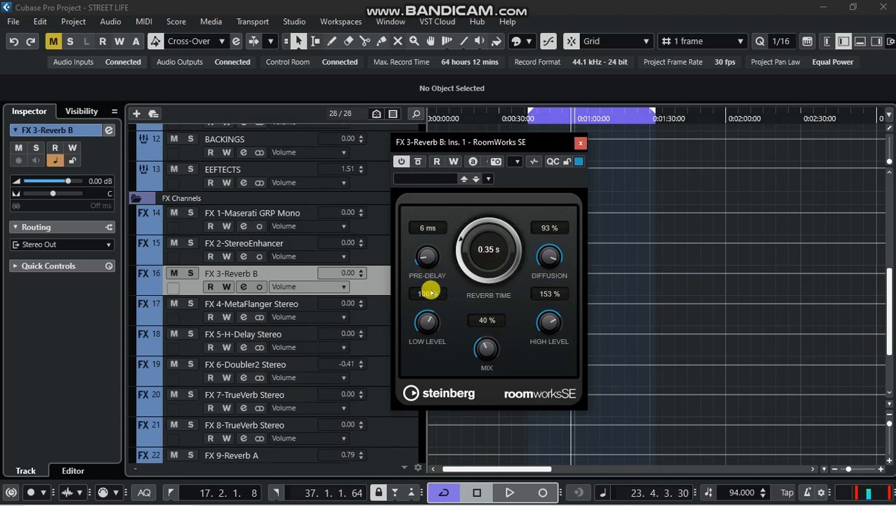
# - Play the verse from the loop start to audition FX 3-Reverb B, and close its RoomWorks SE and channel windows
pyautogui.click(533, 121)
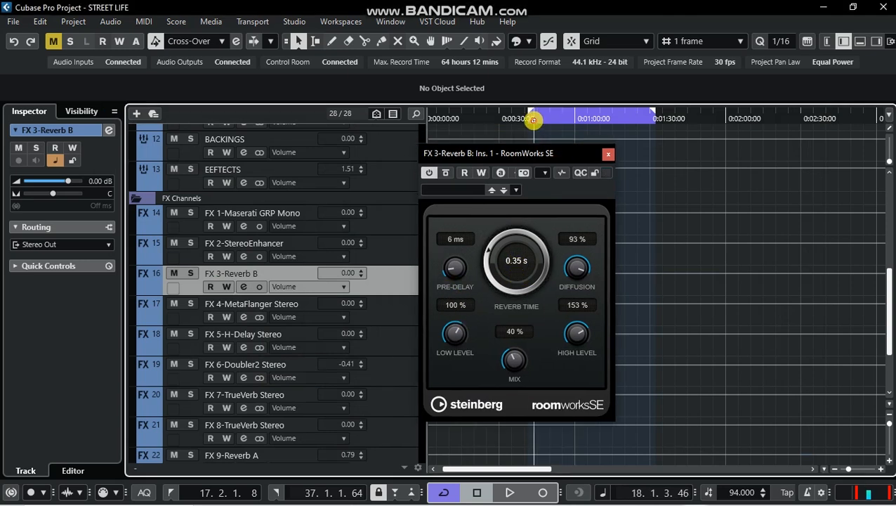
pyautogui.click(528, 120)
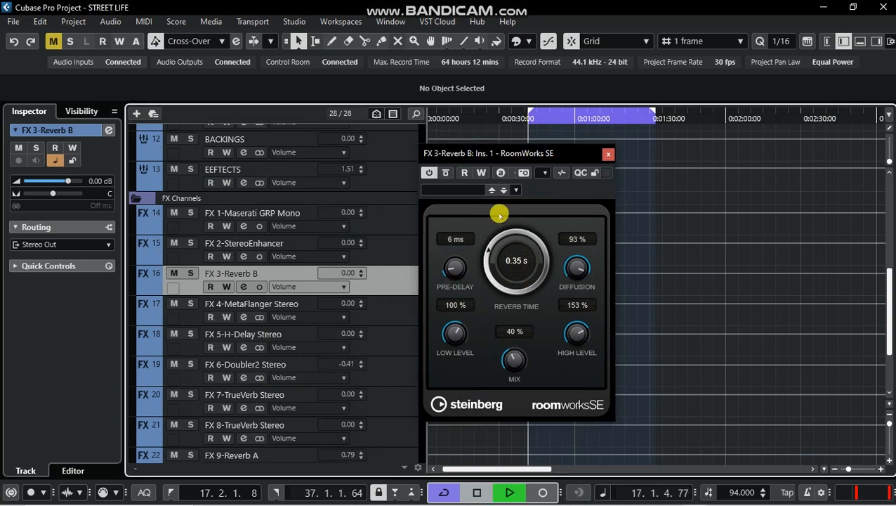
pyautogui.scroll(3, 380, 262)
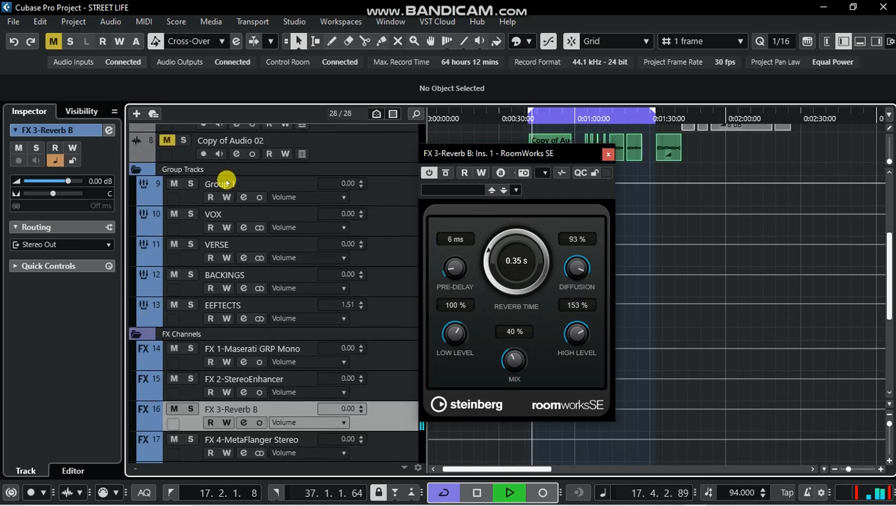
pyautogui.click(110, 131)
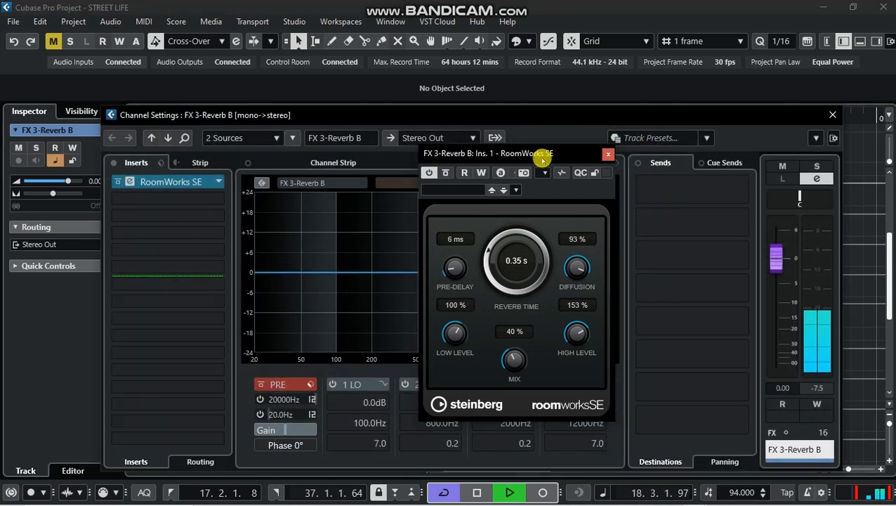
pyautogui.moveTo(524, 154); pyautogui.dragTo(484, 157)
pyautogui.click(833, 114)
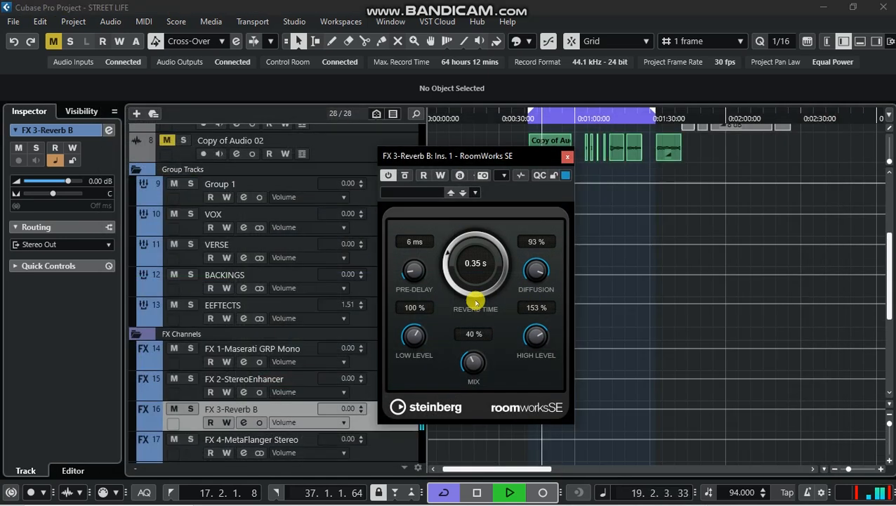
pyautogui.click(567, 156)
# - Lower the VERSE group's send level to FX 3-Reverb B to -8.87, close its channel settings and resume playback
pyautogui.scroll(5, 370, 336)
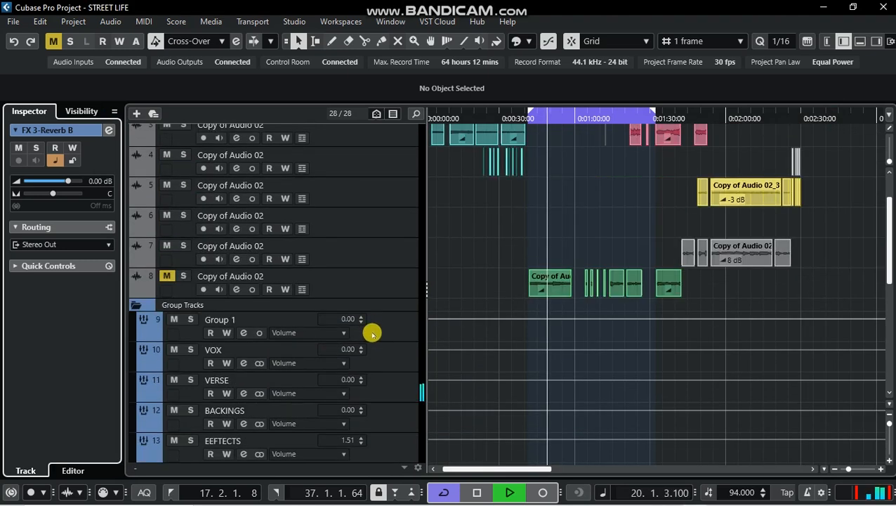
pyautogui.click(404, 386)
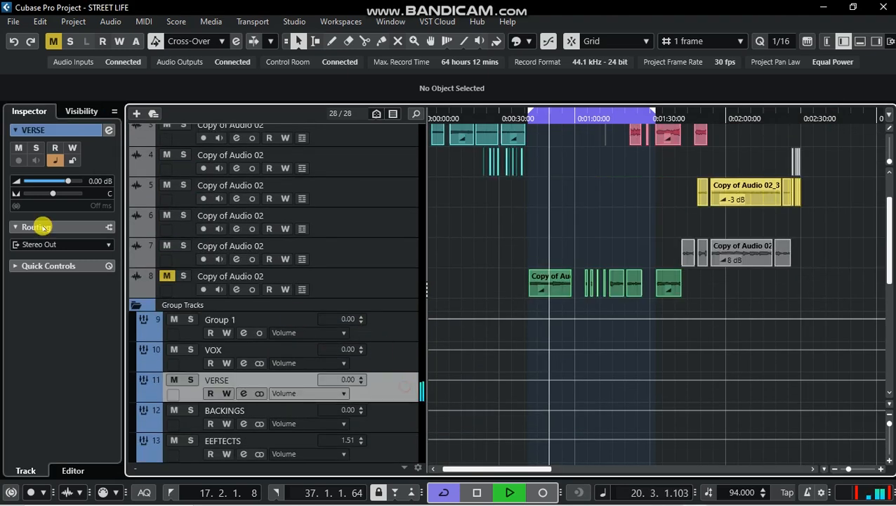
pyautogui.click(109, 130)
pyautogui.moveTo(540, 114); pyautogui.dragTo(522, 115)
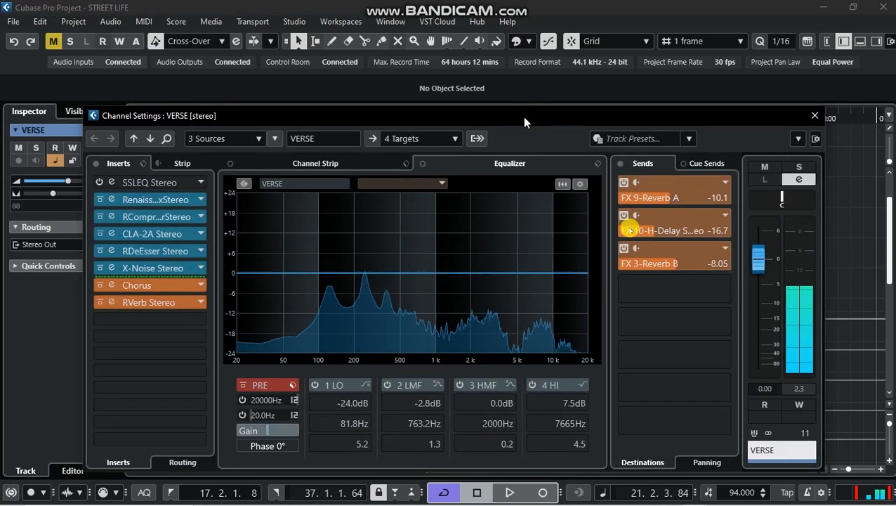
pyautogui.click(672, 265)
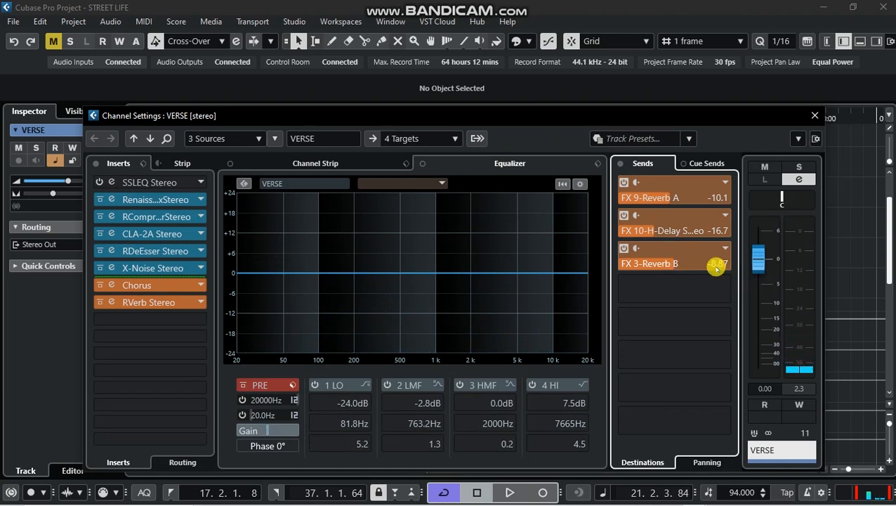
pyautogui.press('space')
pyautogui.click(813, 117)
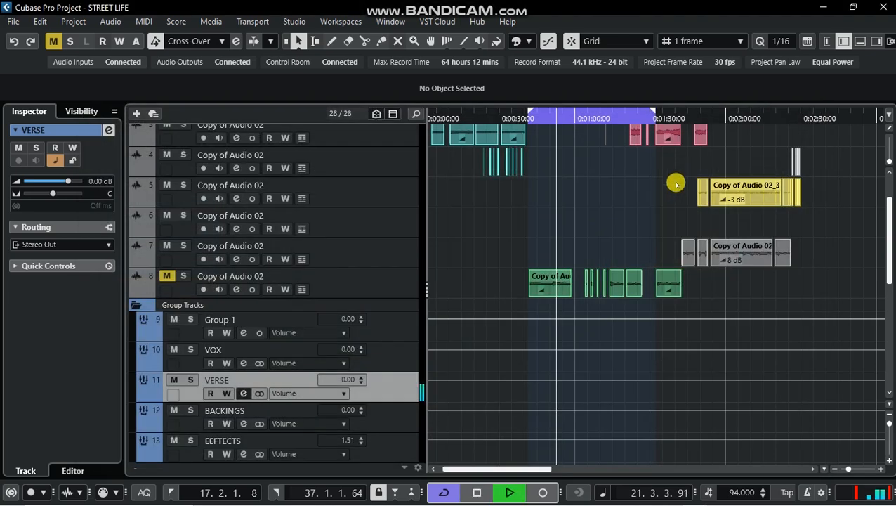
pyautogui.scroll(3, 552, 278)
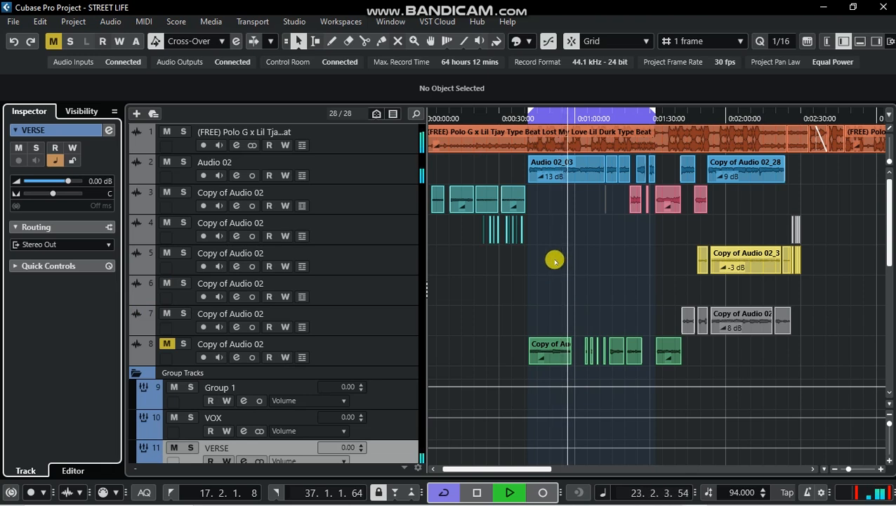
# - Stop playback, unmute the Copy of Audio 02 track holding the green clips, and mute the Audio 02 track
pyautogui.press('space')
pyautogui.click(167, 343)
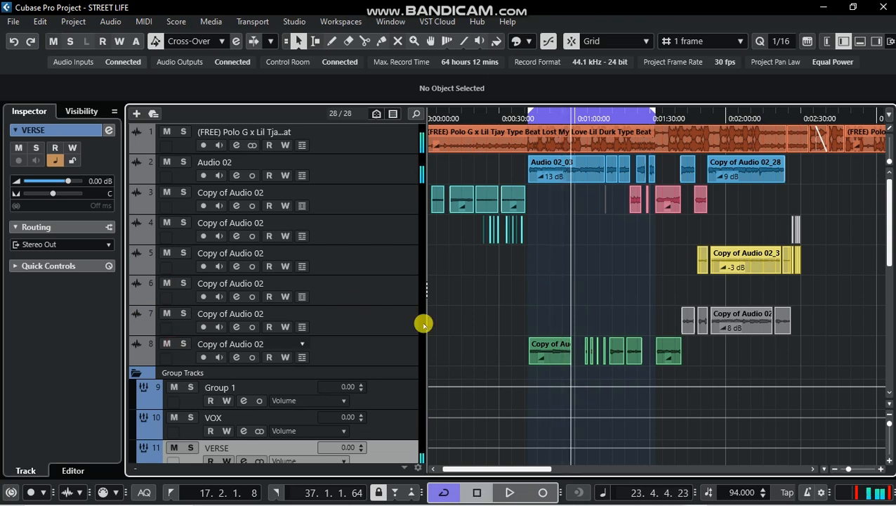
pyautogui.click(166, 163)
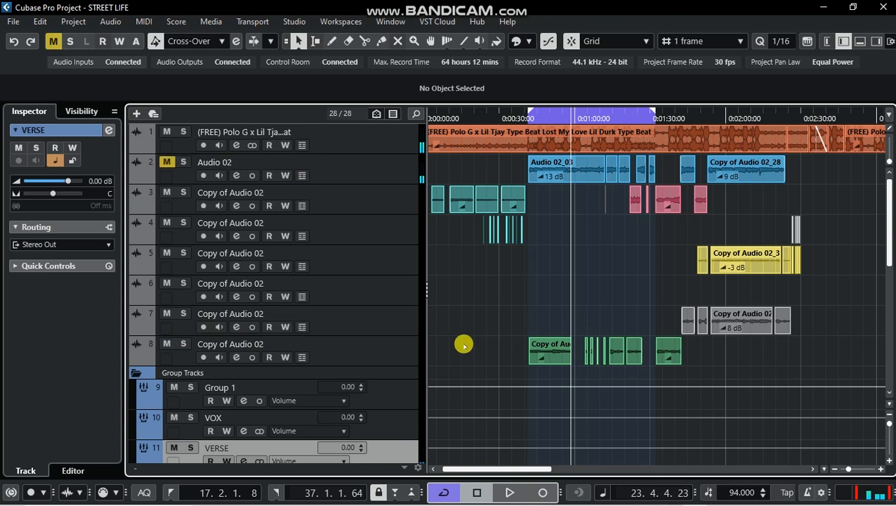
# - Select the green clips on track 8, leaving out the last one, and set the loop range to them
pyautogui.moveTo(511, 345); pyautogui.dragTo(636, 355)
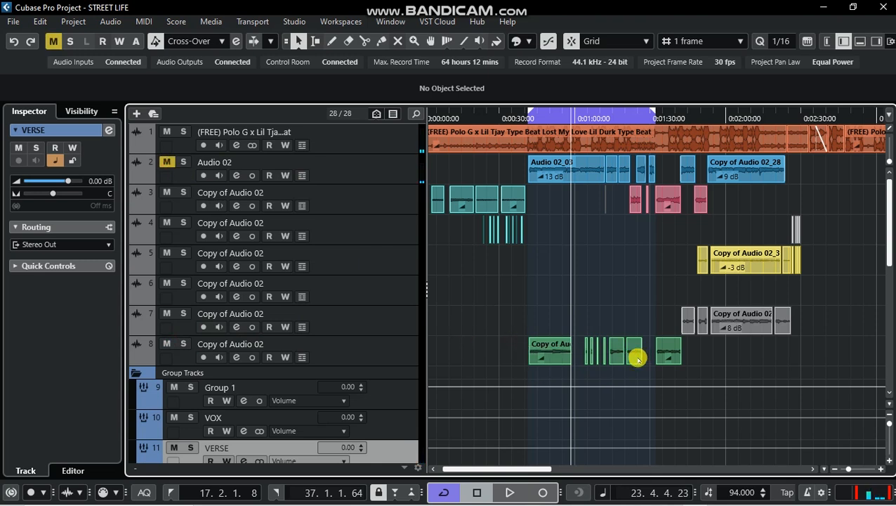
pyautogui.click(580, 333)
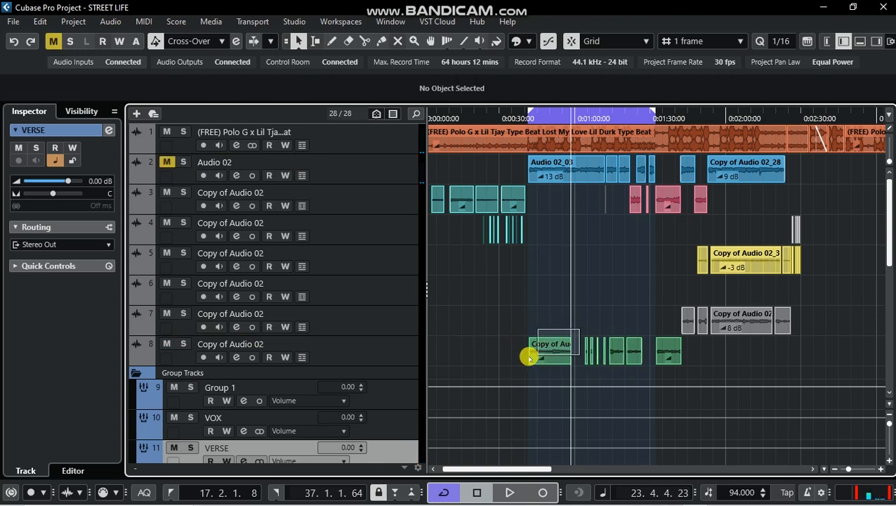
pyautogui.click(529, 352)
pyautogui.press('p')
pyautogui.press('p')
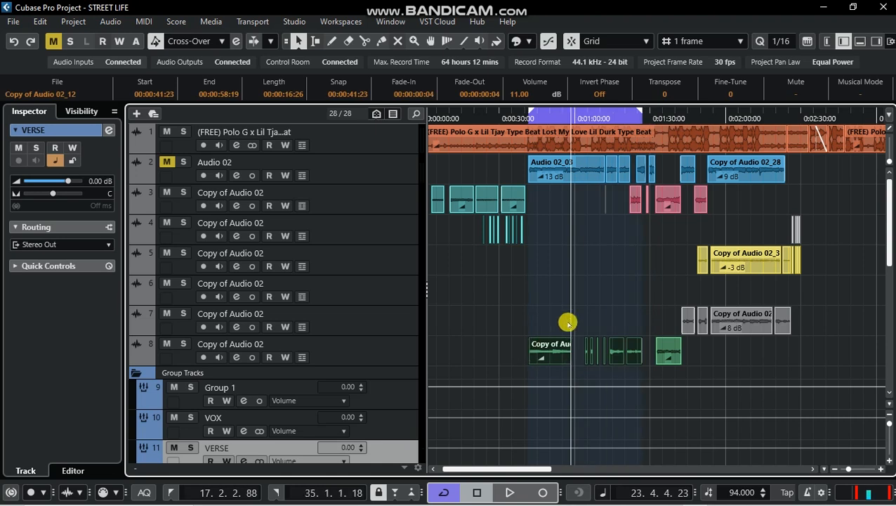
# - Open track 8's channel settings and view its DeEsser Mono and FabFilter Pro-Q 3 insert settings
pyautogui.scroll(-2, 514, 323)
pyautogui.scroll(2, 541, 164)
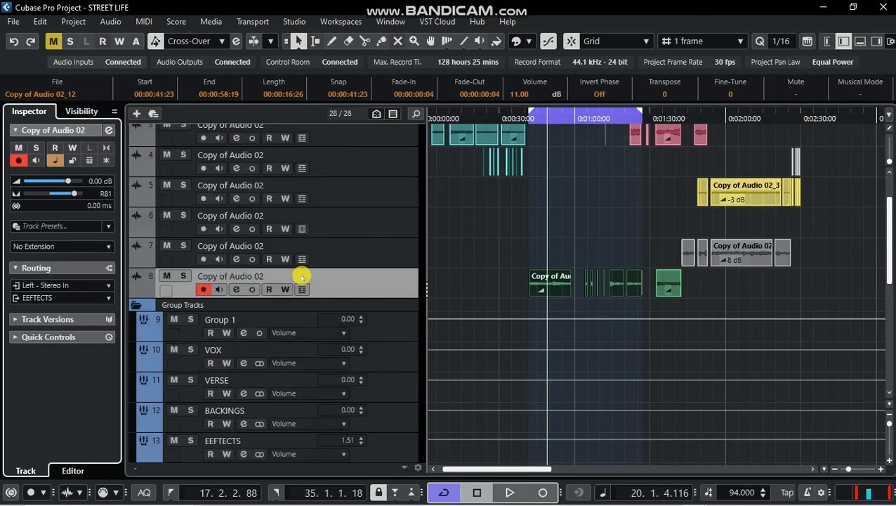
pyautogui.click(112, 129)
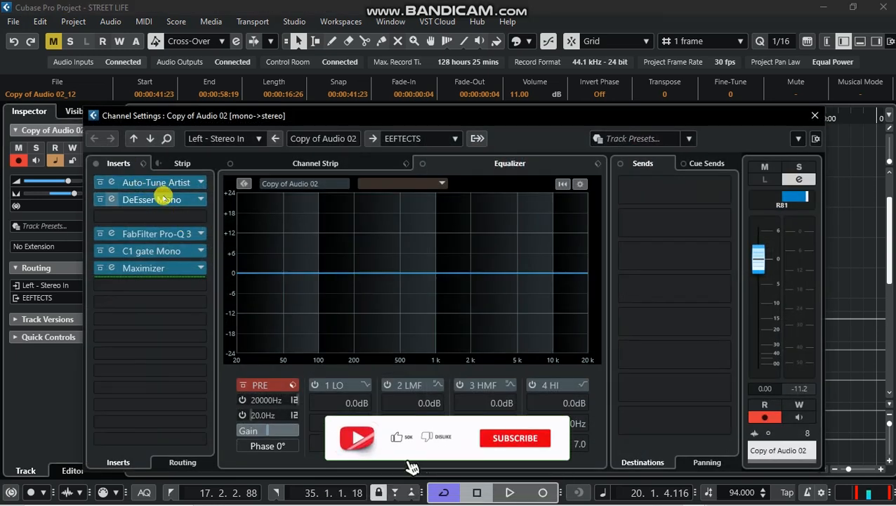
pyautogui.click(162, 199)
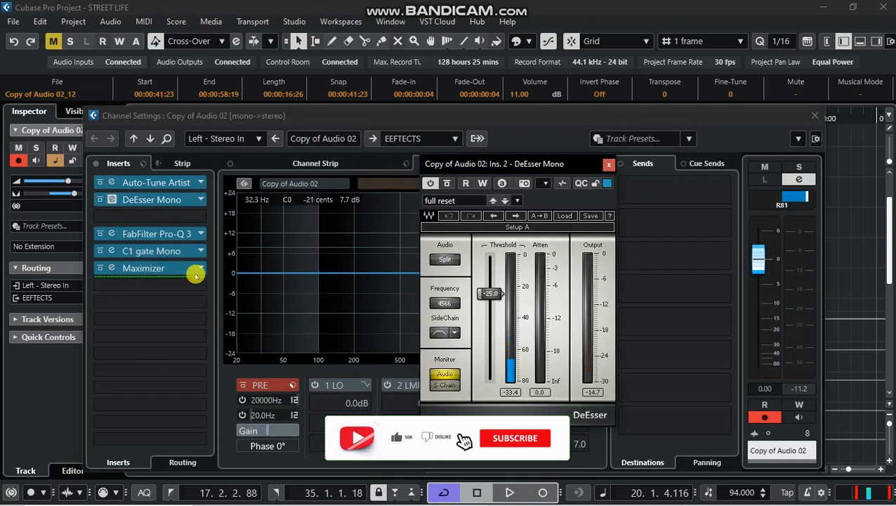
pyautogui.click(167, 237)
pyautogui.click(170, 236)
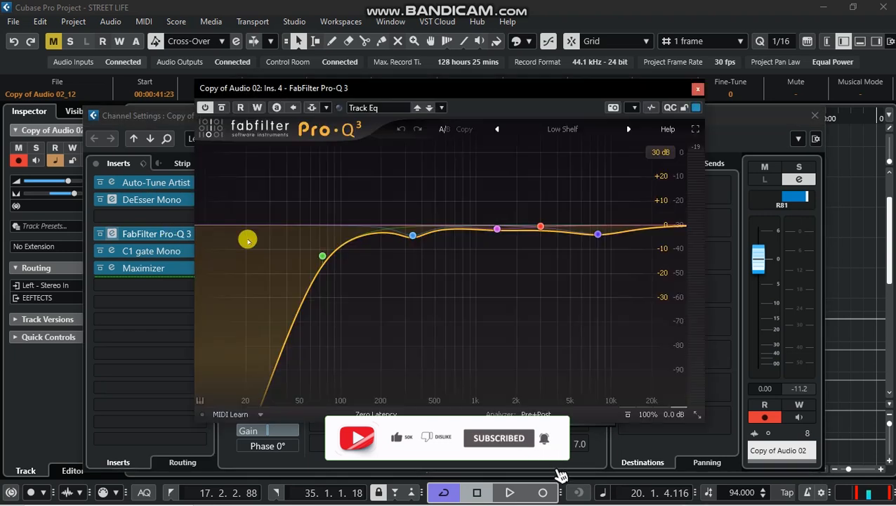
# - View track 8's C1 gate Mono and Maximizer insert settings, and close all plug-in windows and the channel settings
pyautogui.click(160, 252)
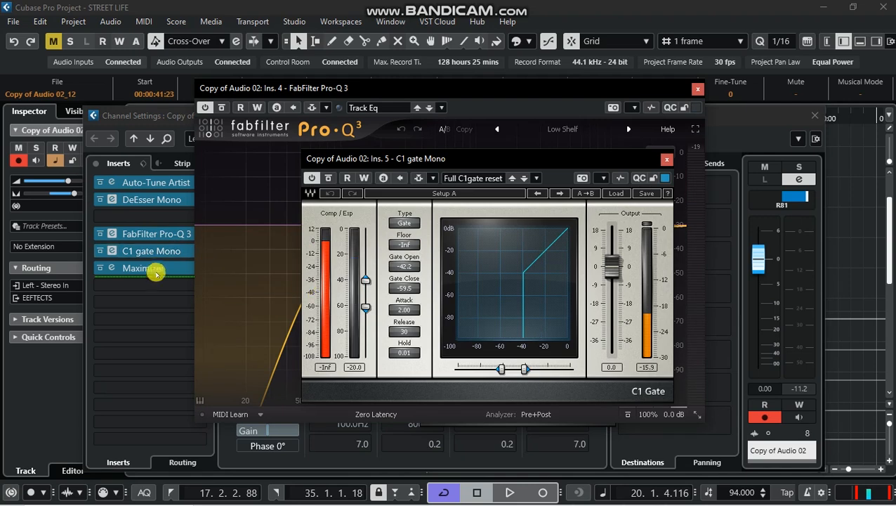
pyautogui.click(156, 269)
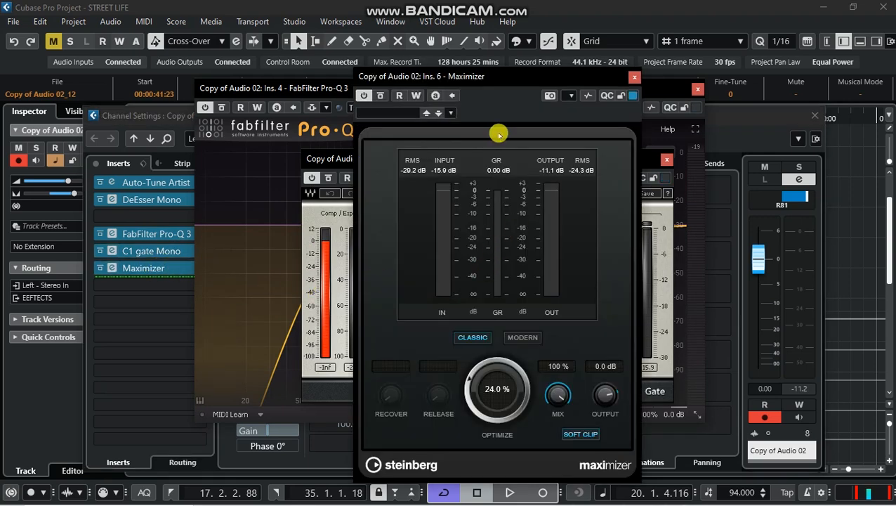
pyautogui.moveTo(494, 79); pyautogui.dragTo(473, 80)
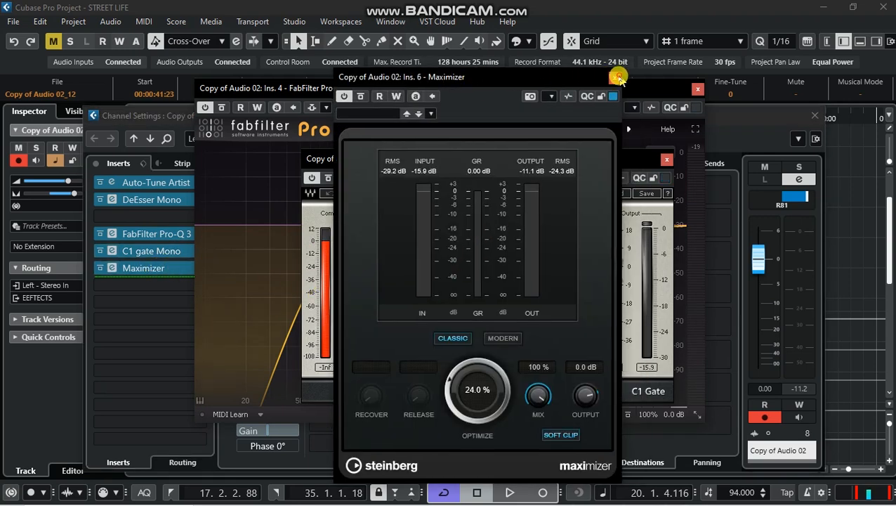
pyautogui.click(618, 76)
pyautogui.click(698, 89)
pyautogui.click(669, 159)
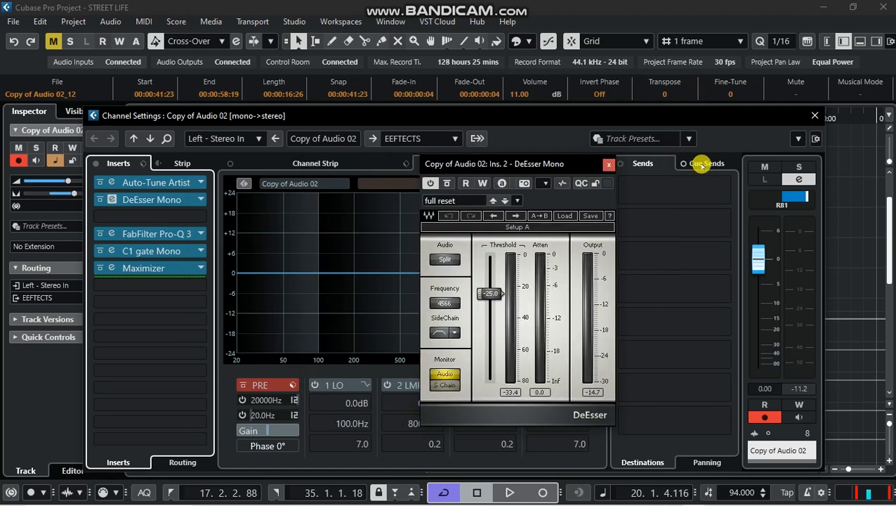
pyautogui.click(612, 164)
pyautogui.click(813, 116)
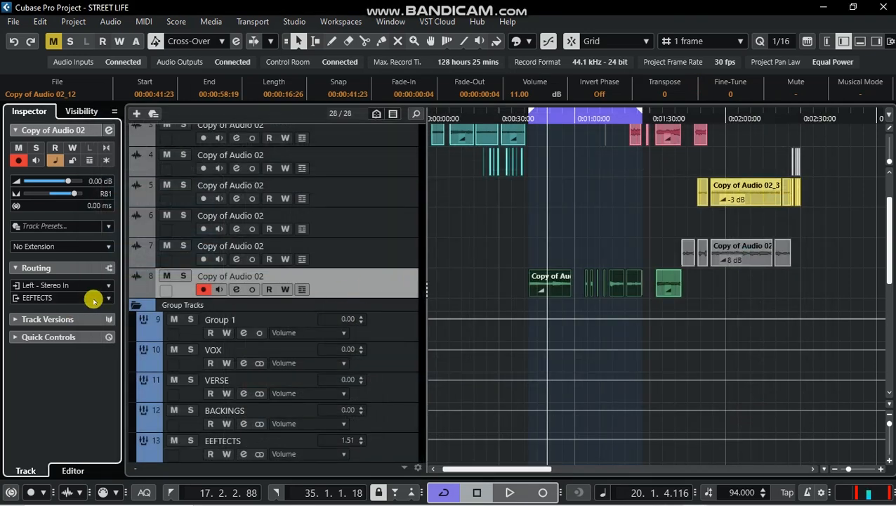
# - Set the VOX group's volume to -1.05 and open the EEFTECTS group's channel settings
pyautogui.moveTo(326, 353); pyautogui.dragTo(325, 354)
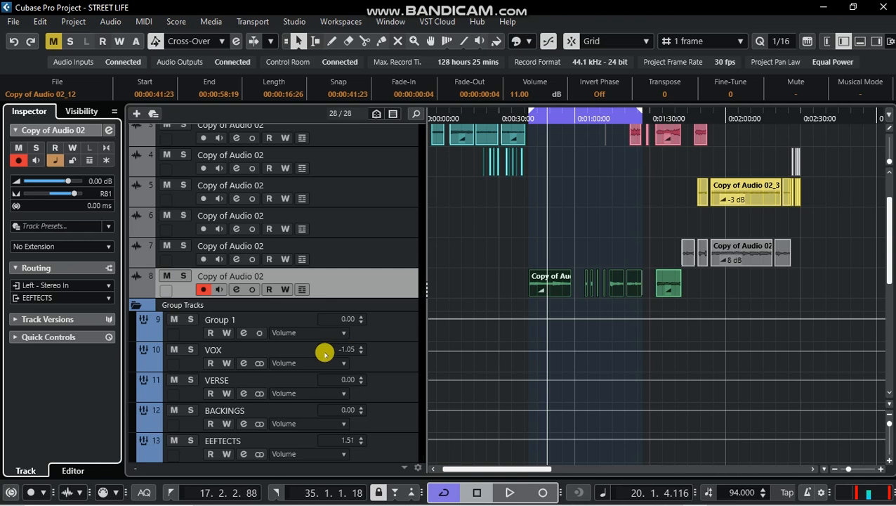
pyautogui.click(389, 440)
pyautogui.scroll(-5, 364, 384)
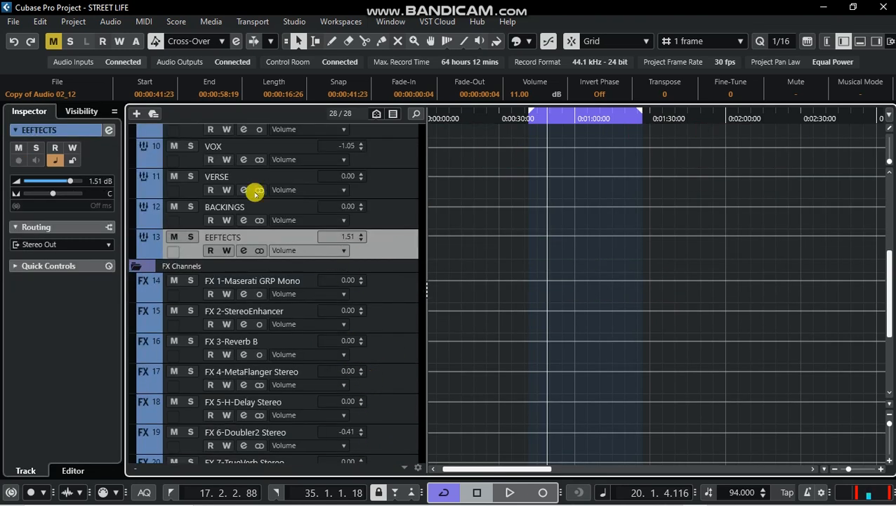
pyautogui.click(111, 132)
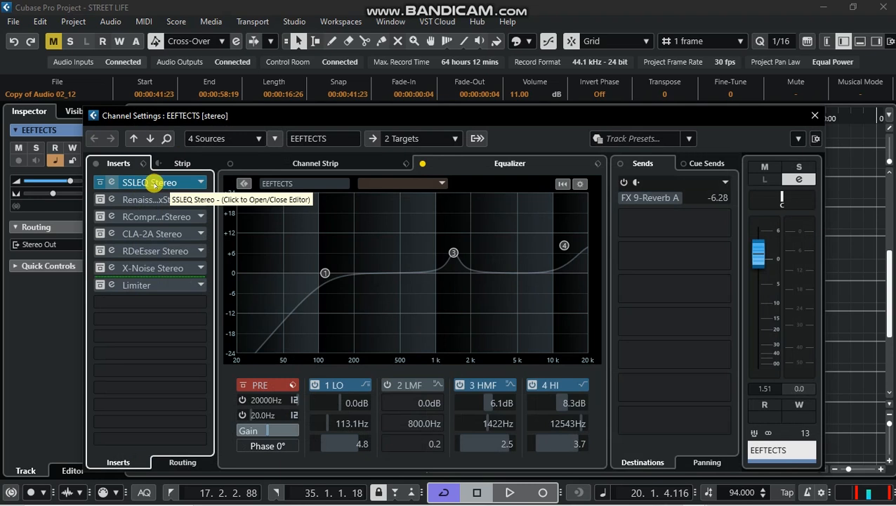
# - Enable the SSLEQ Stereo insert on the EEFTECTS group, open its editor and audition the loop through it
pyautogui.click(153, 182)
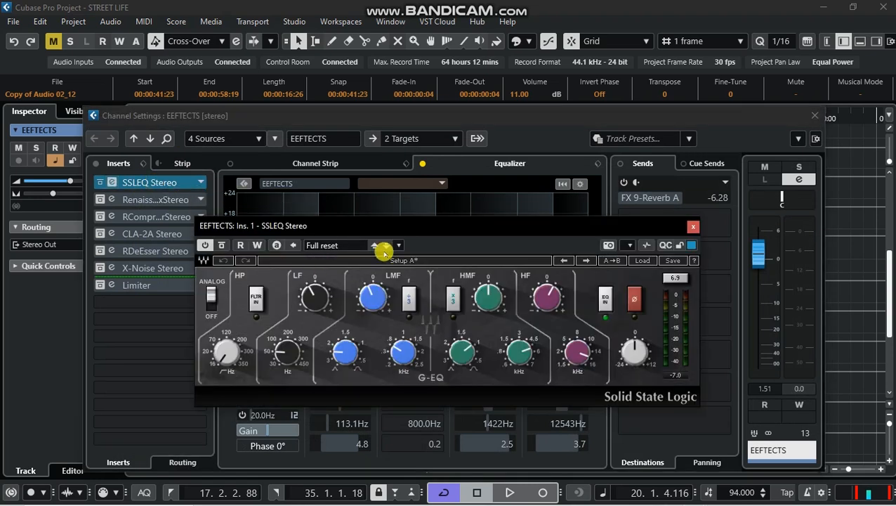
pyautogui.moveTo(413, 229); pyautogui.dragTo(453, 215)
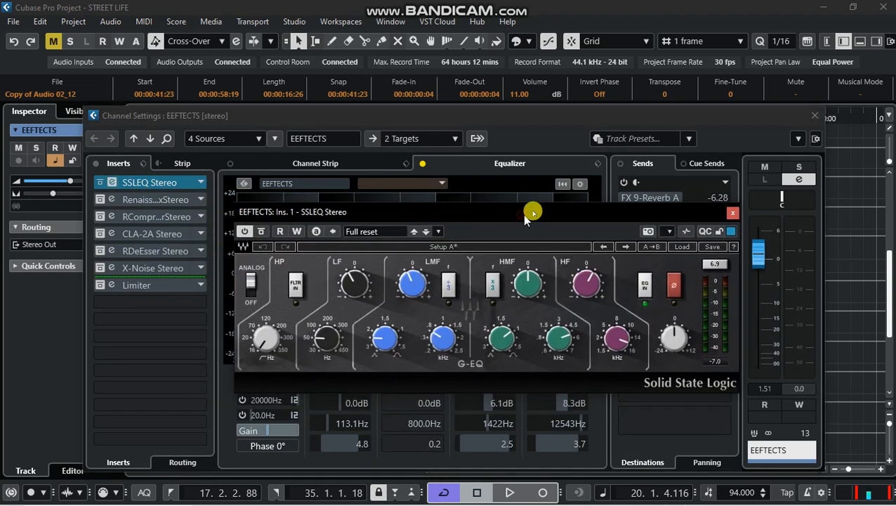
pyautogui.moveTo(528, 217); pyautogui.dragTo(545, 206)
pyautogui.moveTo(733, 207); pyautogui.dragTo(605, 210)
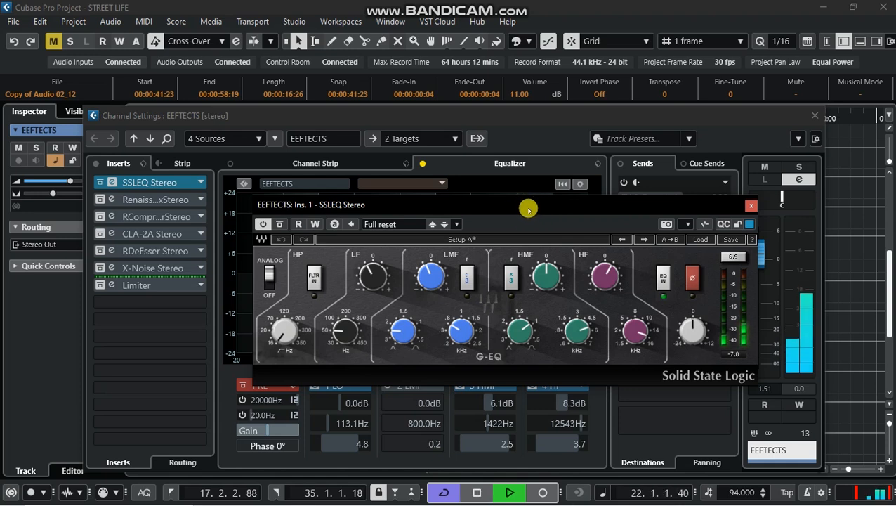
pyautogui.press('space')
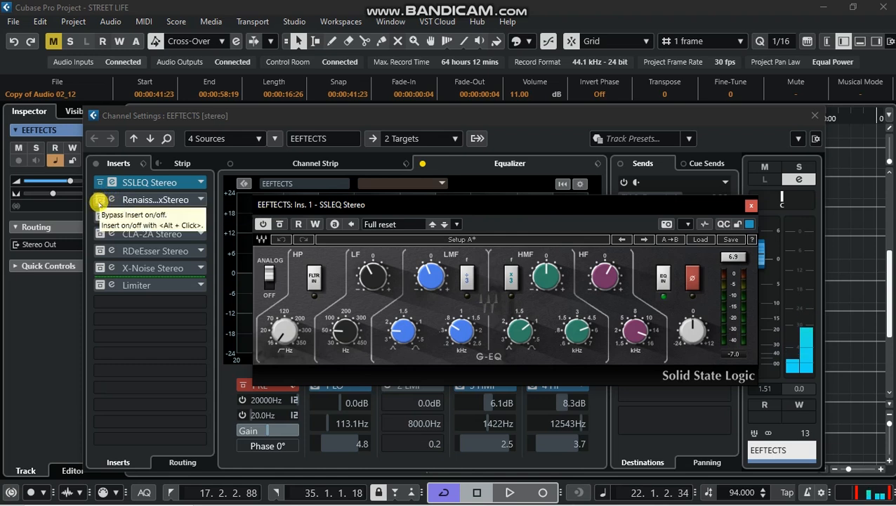
# - Enable the Renaissance Axx Stereo insert on the EEFTECTS group, open its editor and close the SSLEQ window
pyautogui.click(144, 200)
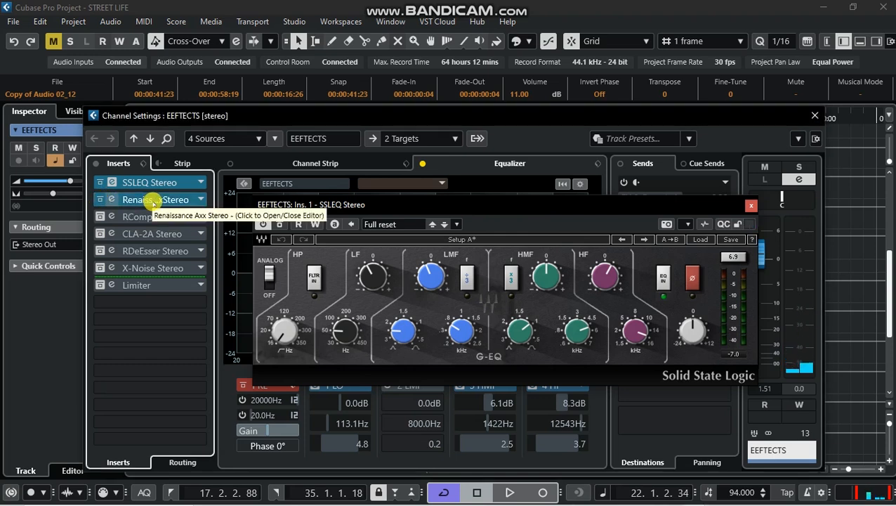
pyautogui.click(153, 202)
pyautogui.moveTo(488, 130); pyautogui.dragTo(506, 130)
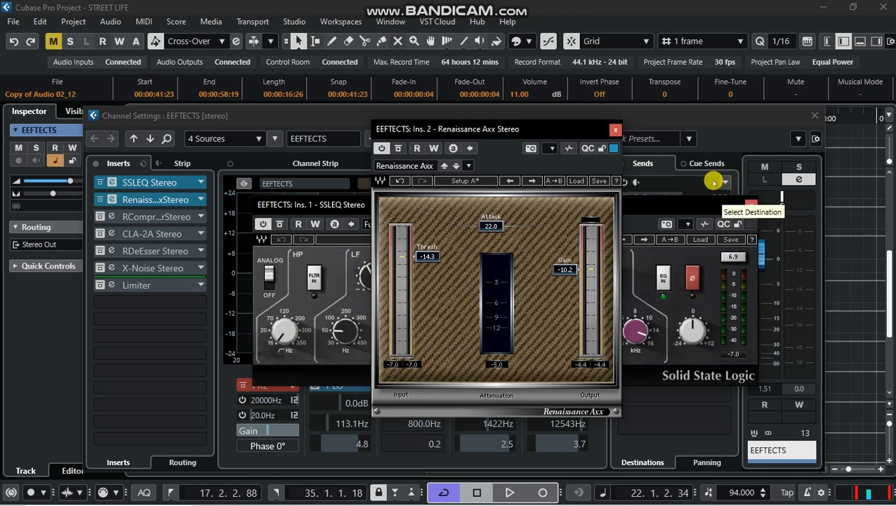
pyautogui.click(752, 206)
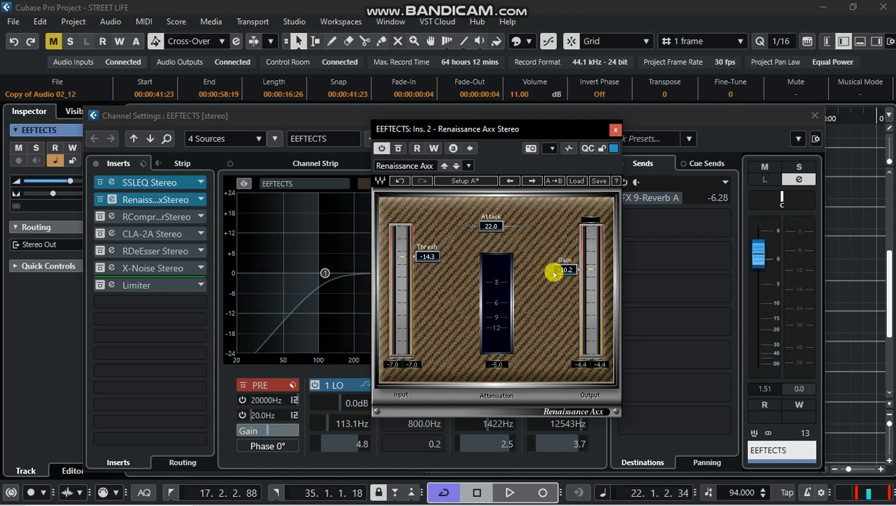
pyautogui.moveTo(507, 129); pyautogui.dragTo(516, 141)
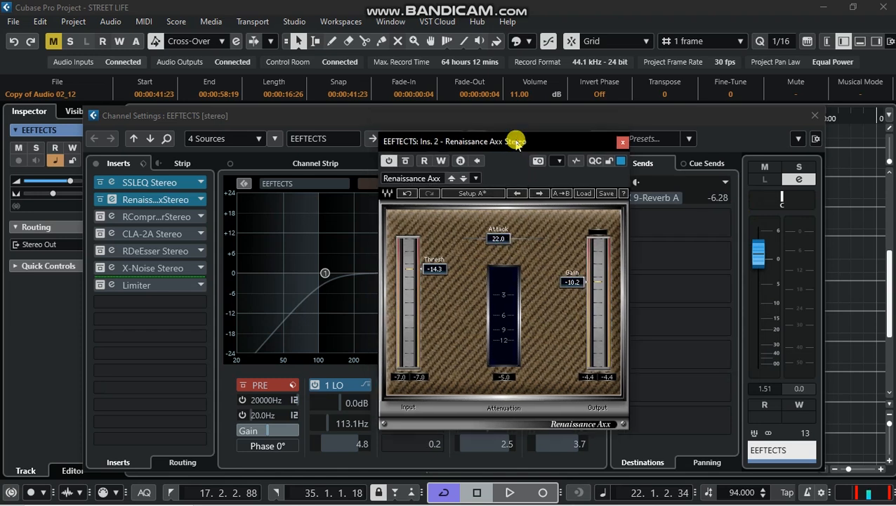
# - Set the Renaissance Axx attack to 25.6 and audition the effects vocals with the beat track muted
pyautogui.click(815, 115)
pyautogui.scroll(5, 340, 200)
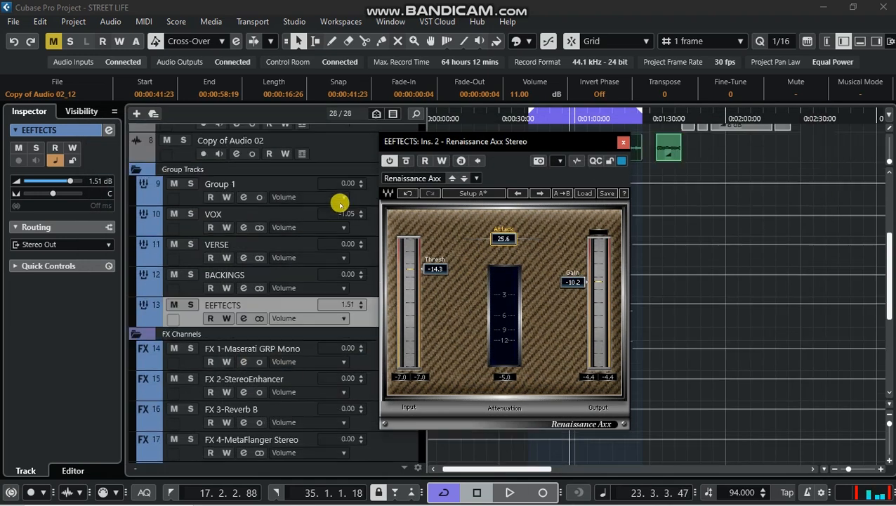
pyautogui.click(164, 133)
pyautogui.press('space')
pyautogui.moveTo(509, 148)
pyautogui.mouseDown()
pyautogui.moveTo(503, 156)
pyautogui.moveTo(510, 146)
pyautogui.moveTo(482, 152)
pyautogui.moveTo(512, 144)
pyautogui.mouseUp()
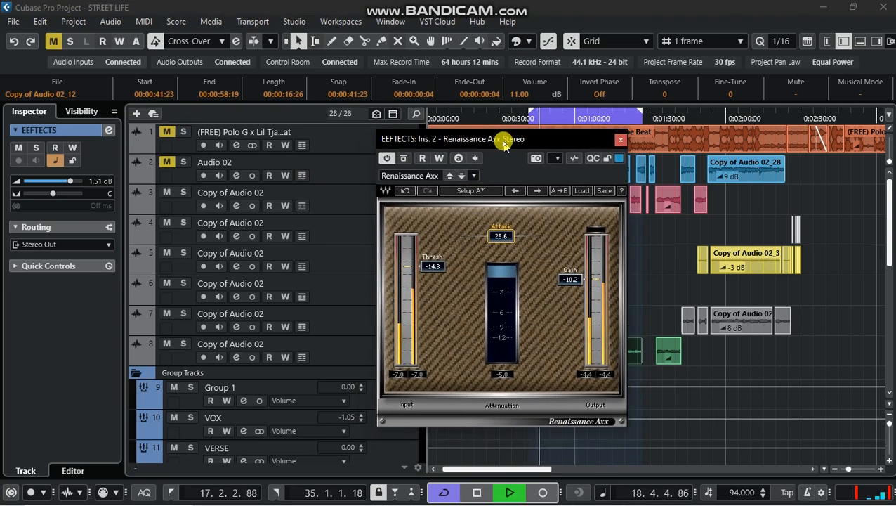
pyautogui.scroll(-3, 322, 328)
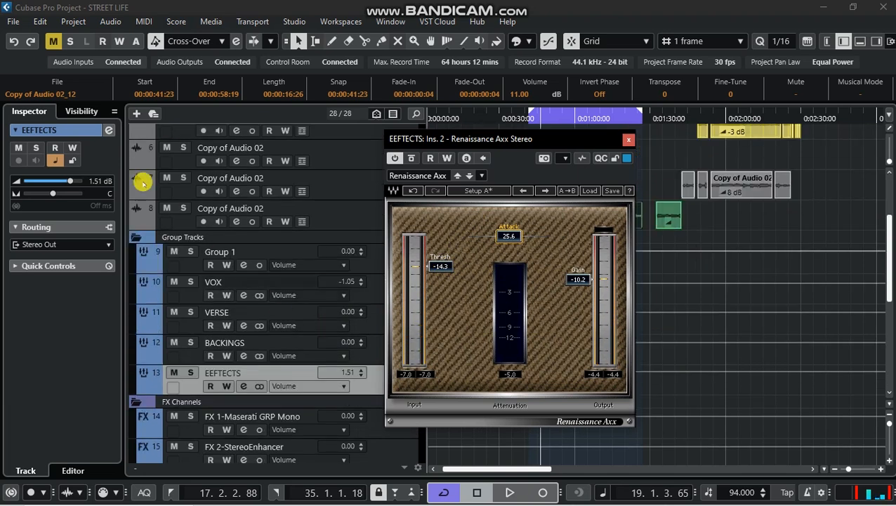
# - Enable the RCompressor Stereo insert on the EEFTECTS group, open its editor and close the Renaissance Axx window
pyautogui.click(112, 128)
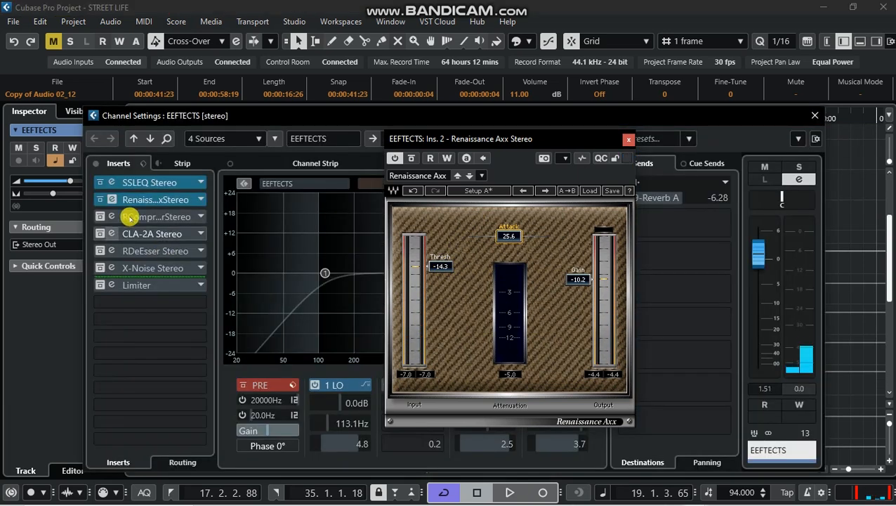
pyautogui.click(156, 220)
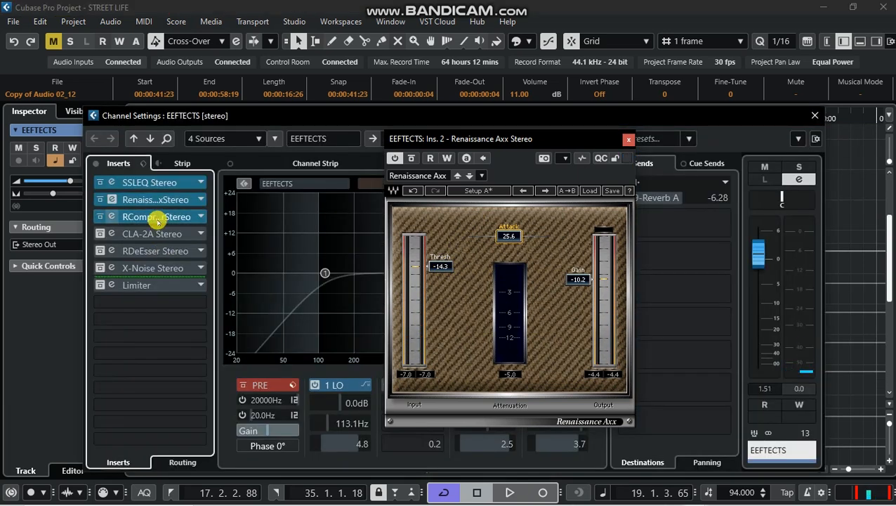
pyautogui.click(157, 221)
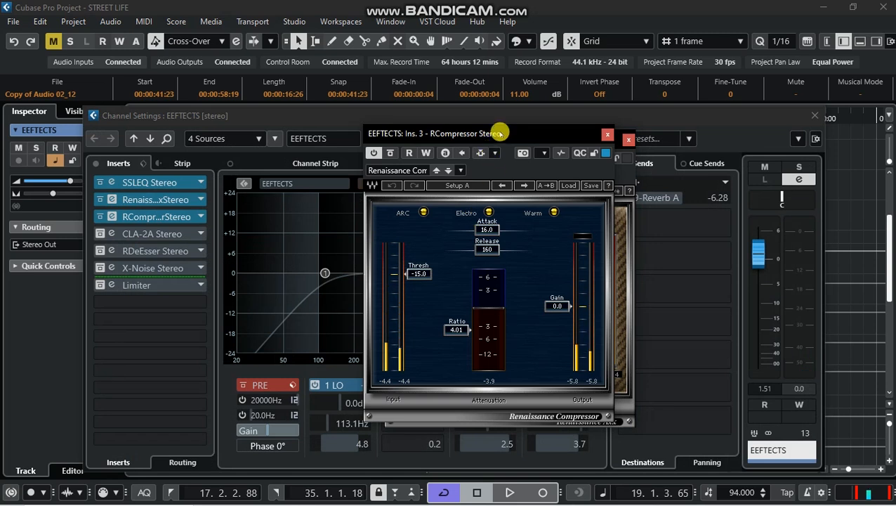
pyautogui.moveTo(512, 135); pyautogui.dragTo(527, 145)
pyautogui.click(629, 139)
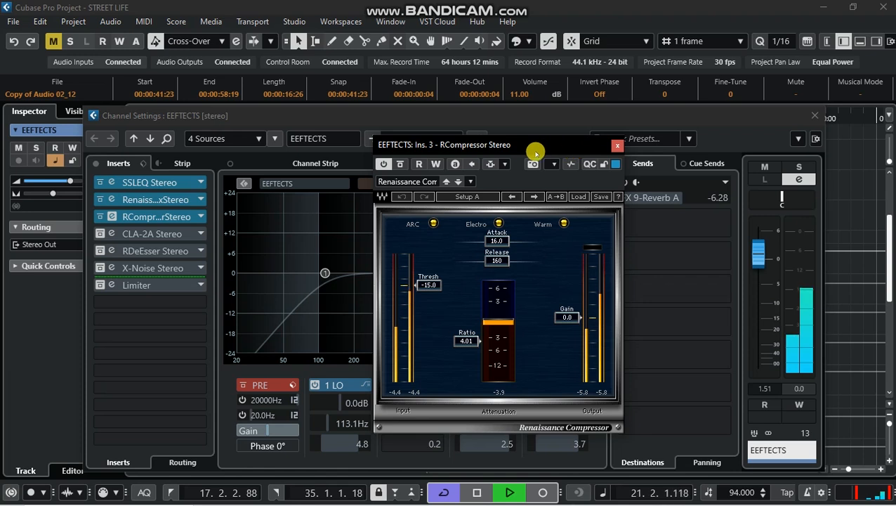
# - Enable the CLA-2A Stereo insert on the EEFTECTS group, open its editor and close the RCompressor window
pyautogui.click(165, 233)
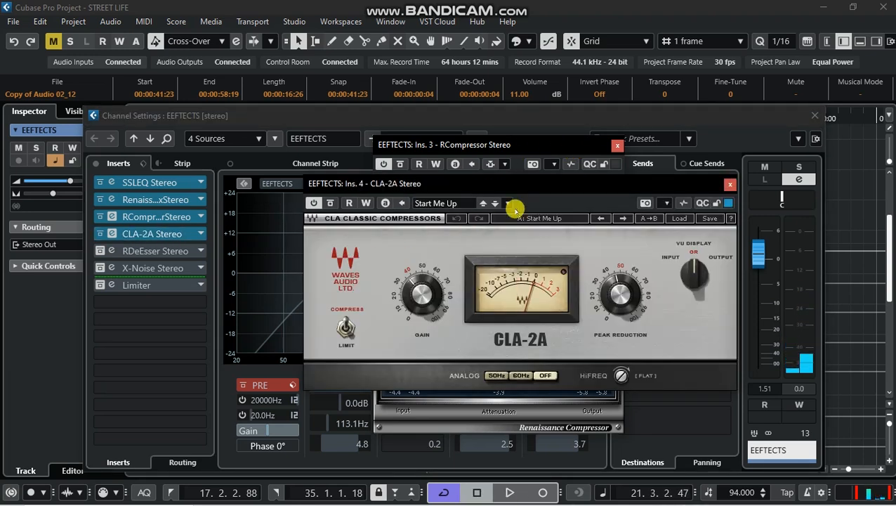
pyautogui.moveTo(528, 188); pyautogui.dragTo(521, 189)
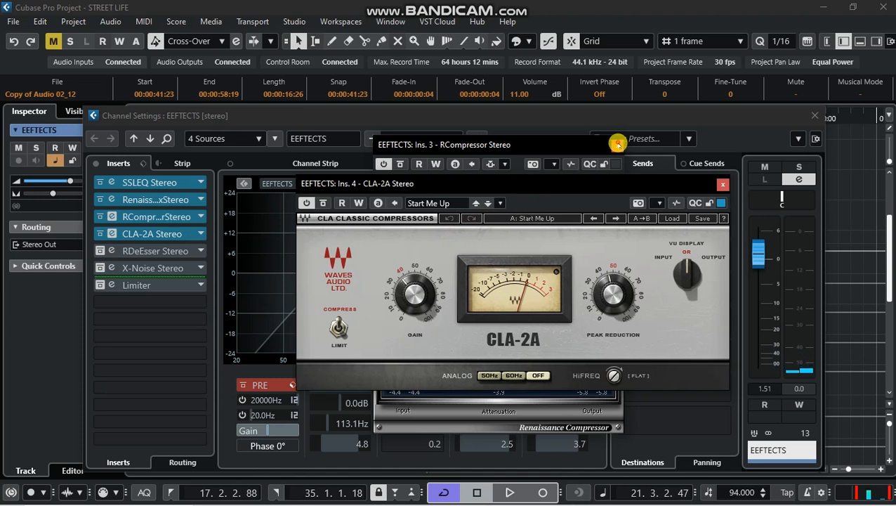
pyautogui.click(618, 143)
pyautogui.moveTo(636, 181)
pyautogui.mouseDown()
pyautogui.moveTo(635, 194)
pyautogui.moveTo(627, 187)
pyautogui.mouseUp()
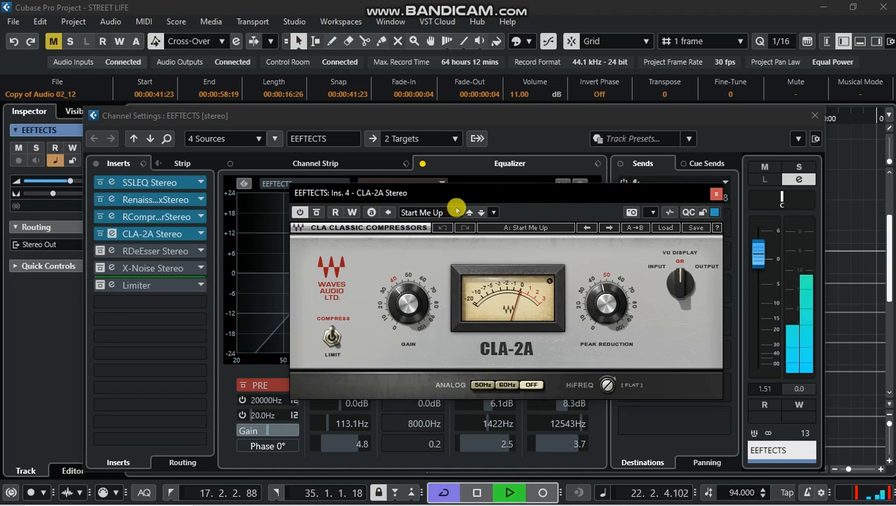
# - Enable the RDeEsser Stereo and X-Noise Stereo inserts on the EEFTECTS group and open their editors during playback
pyautogui.click(100, 252)
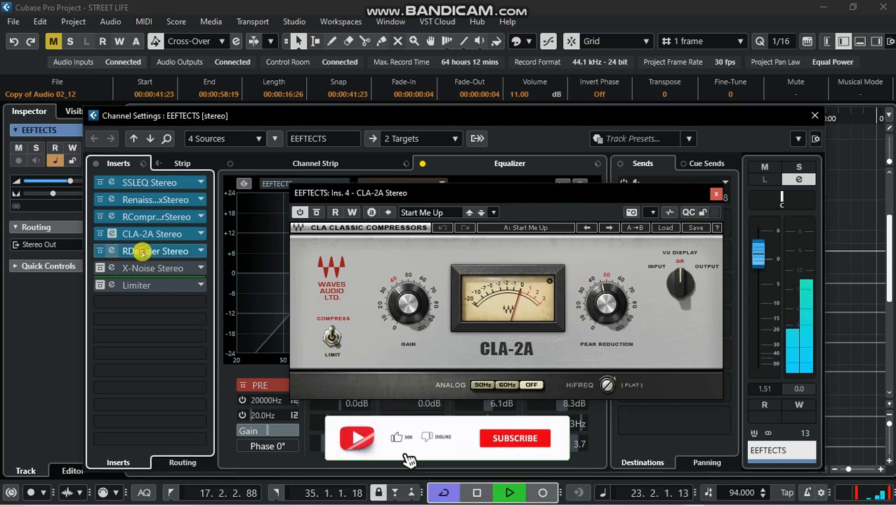
pyautogui.click(151, 252)
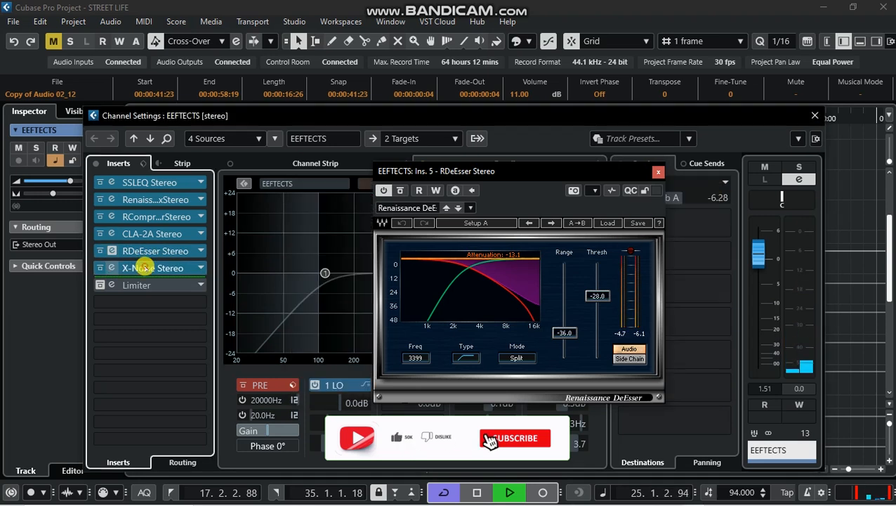
pyautogui.click(144, 268)
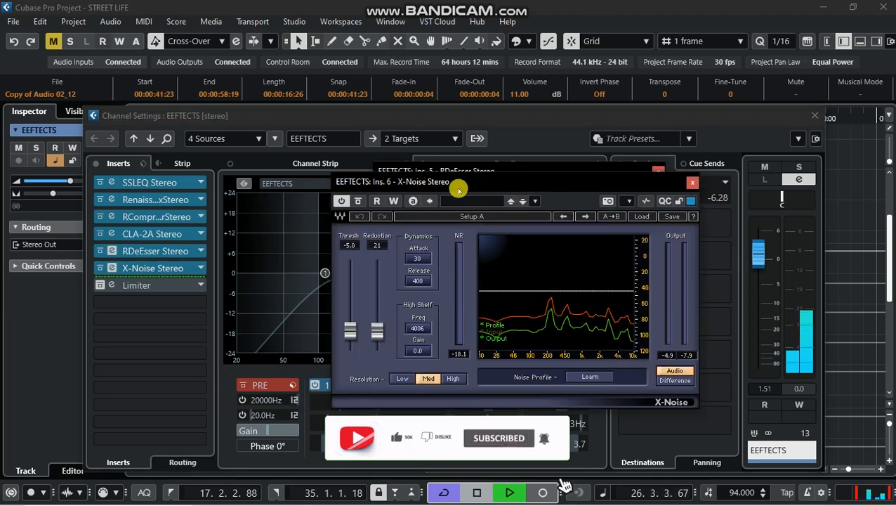
# - Enable the Limiter insert on the EEFTECTS group, audition it with its editor open, and close that editor
pyautogui.press('space')
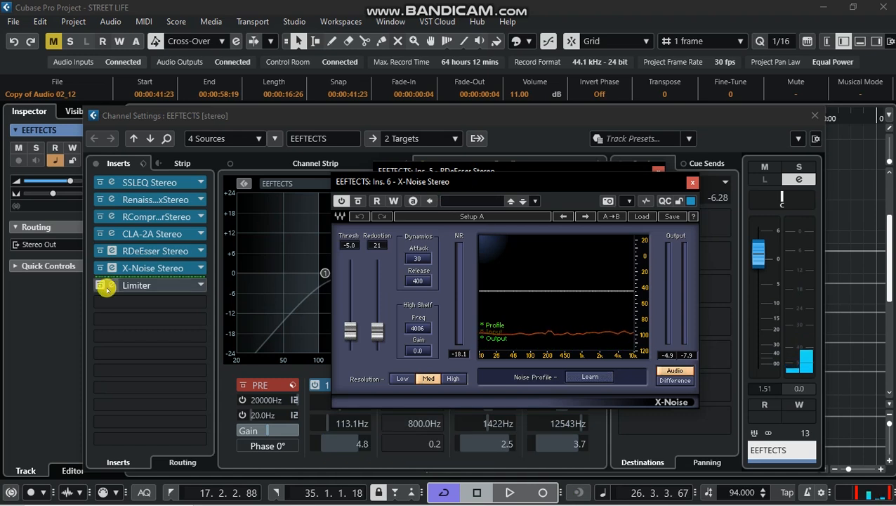
pyautogui.click(144, 286)
pyautogui.press('space')
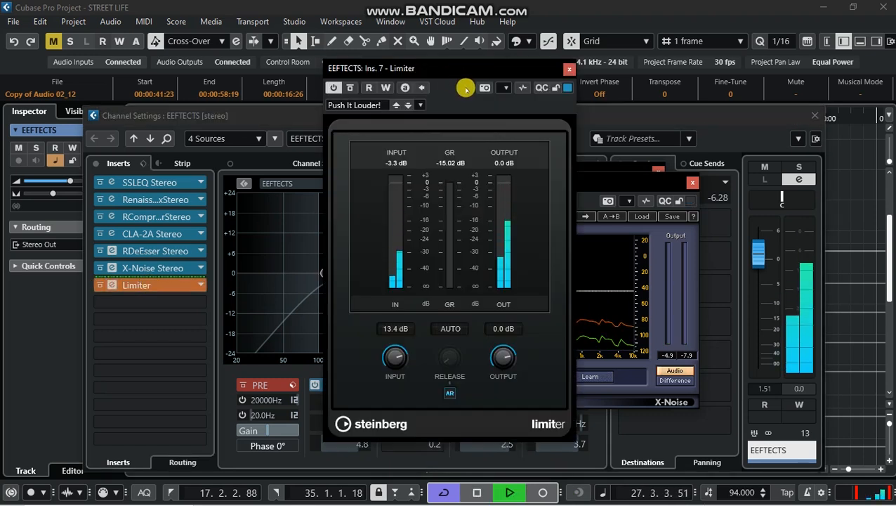
pyautogui.click(569, 69)
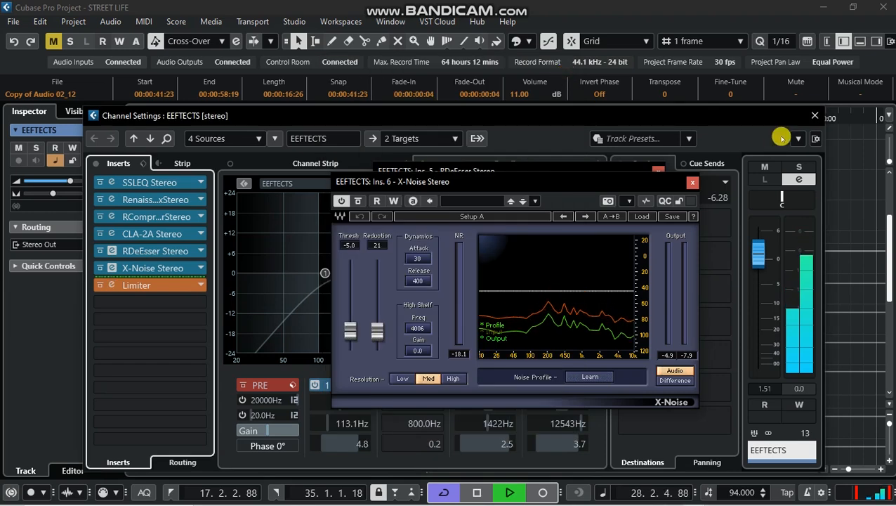
# - Replay the loop from its start, reopen the EEFTECTS channel settings and close the X-Noise and RDeEsser editors
pyautogui.click(815, 115)
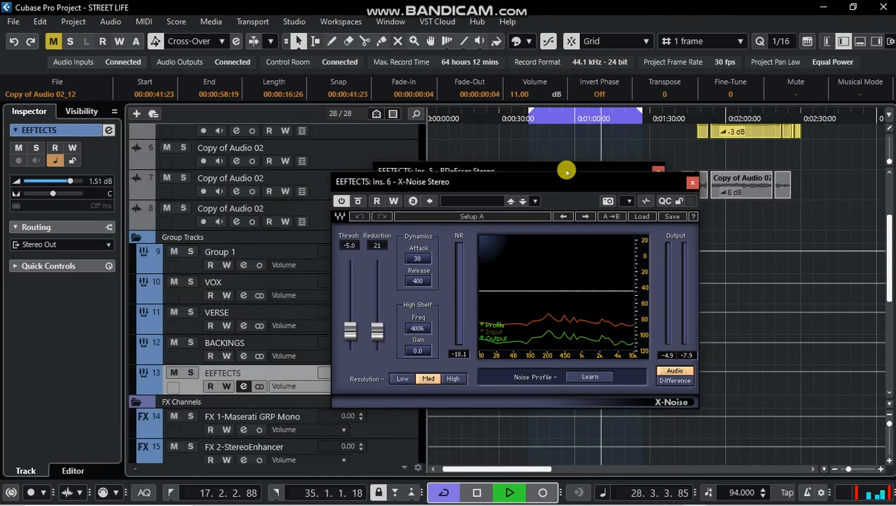
pyautogui.click(523, 120)
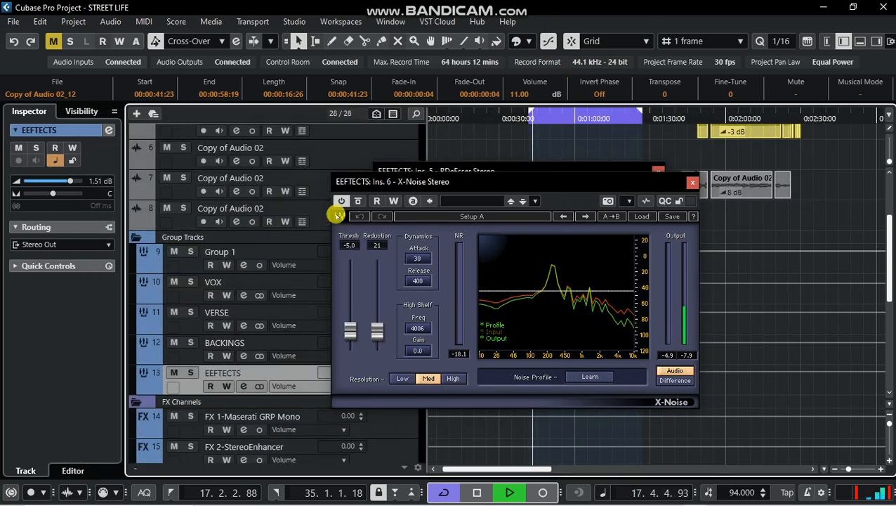
pyautogui.click(109, 131)
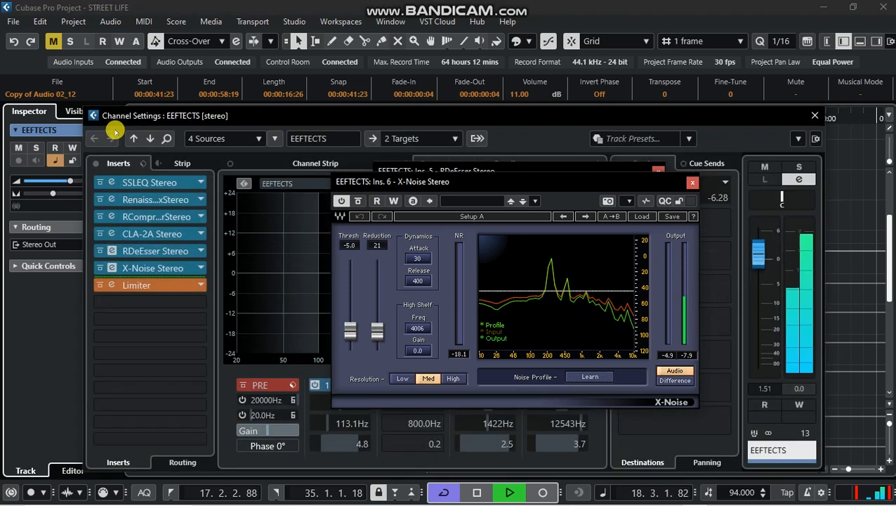
pyautogui.click(693, 182)
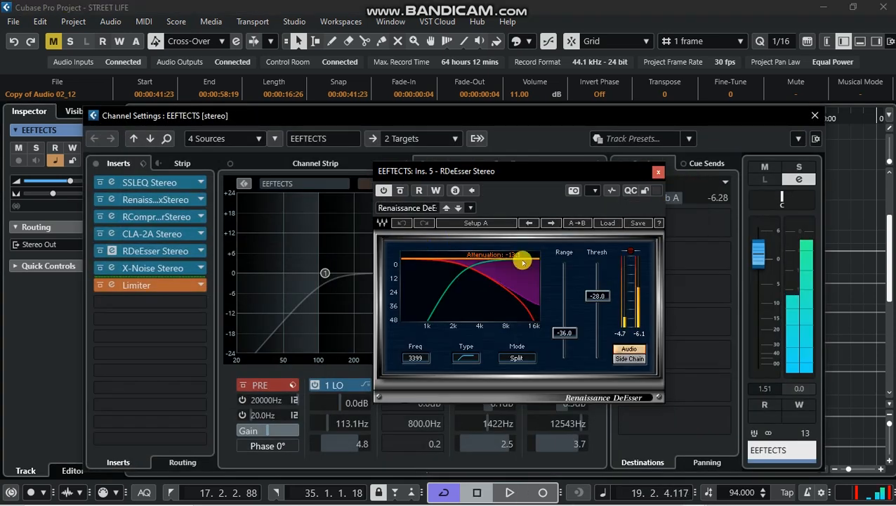
pyautogui.click(658, 173)
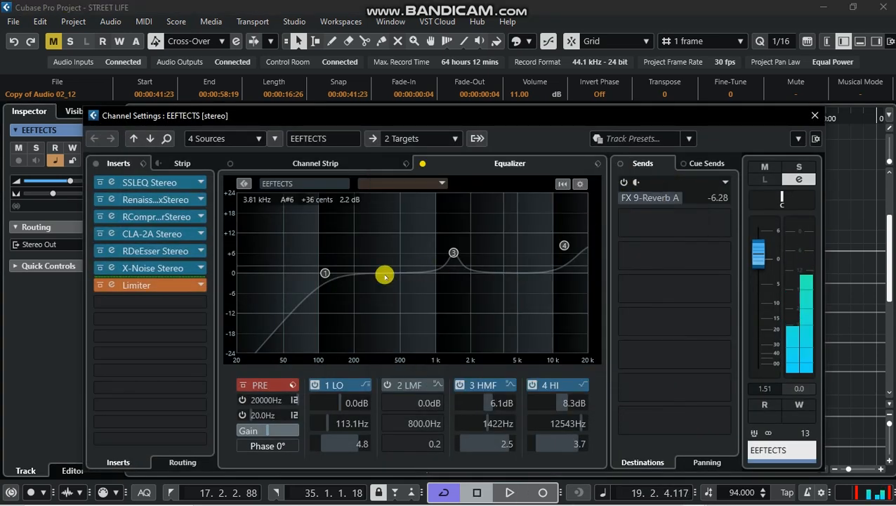
# - Reactivate the equalizer and the FX 9-Reverb A send on the EEFTECTS group, audition them and close the channel settings
pyautogui.click(422, 166)
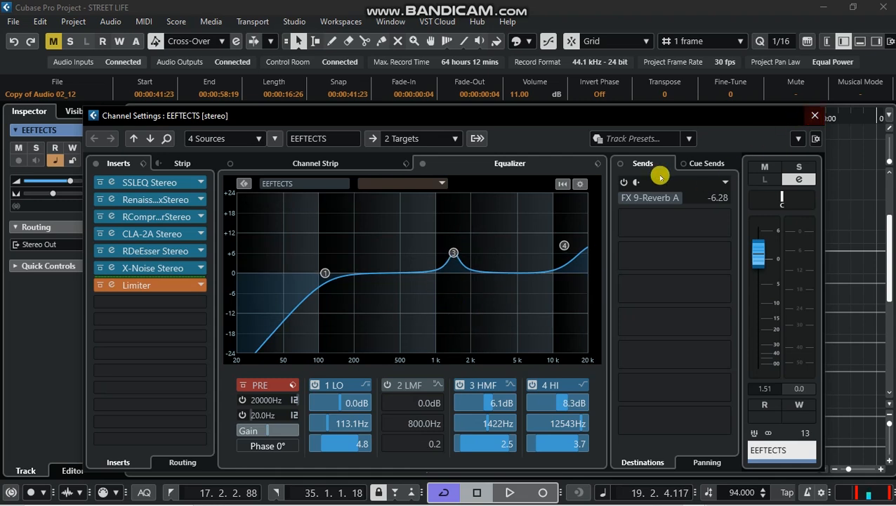
pyautogui.click(636, 193)
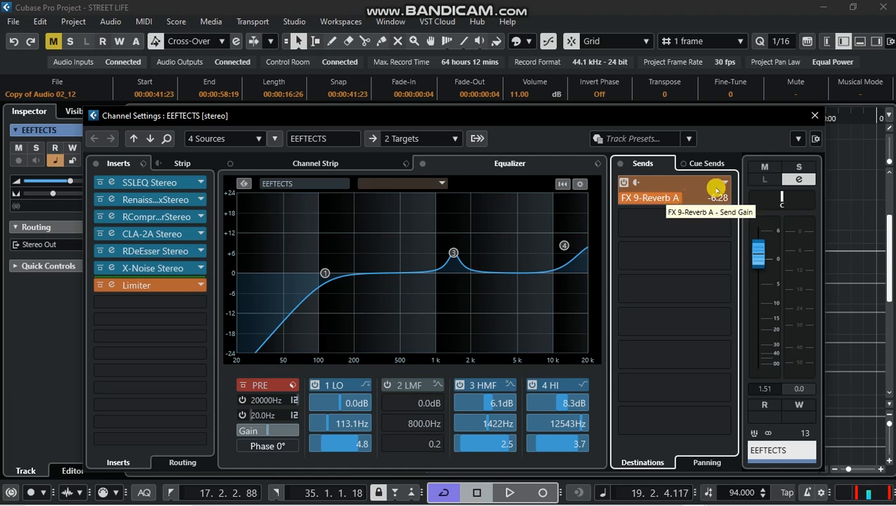
pyautogui.press('space')
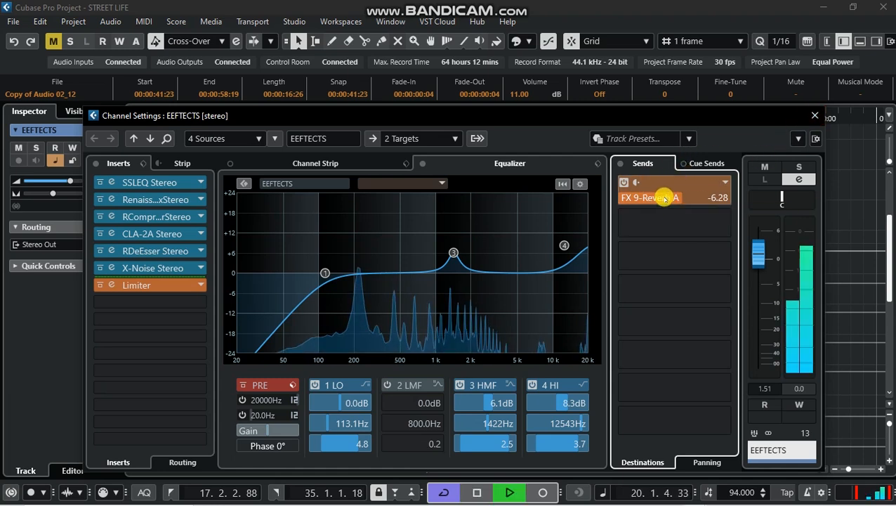
pyautogui.click(810, 119)
# - Unmute the beat and Audio 02 tracks and replay the full mix from the start of the loop
pyautogui.scroll(8, 586, 232)
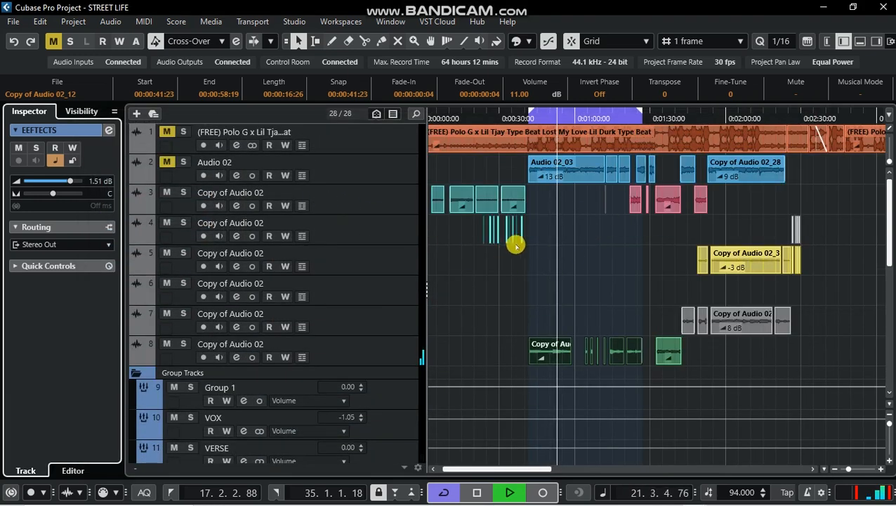
pyautogui.press('space')
pyautogui.click(525, 118)
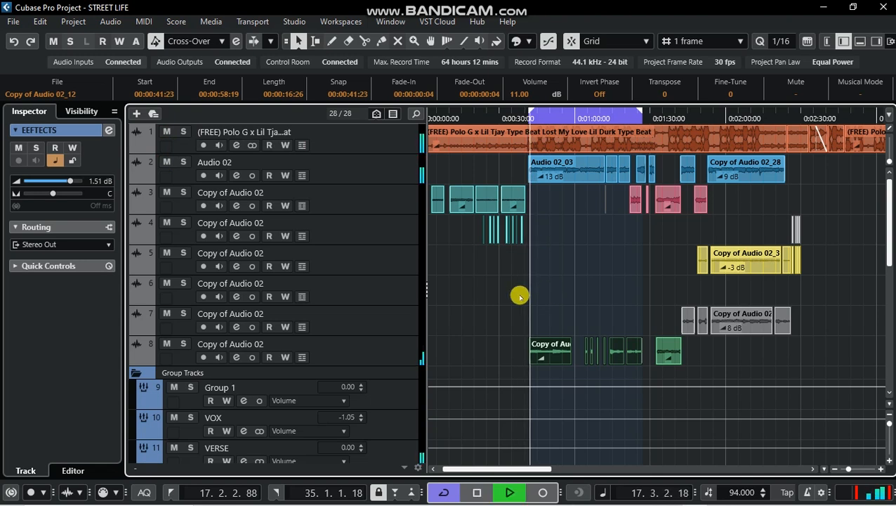
pyautogui.scroll(-1, 506, 362)
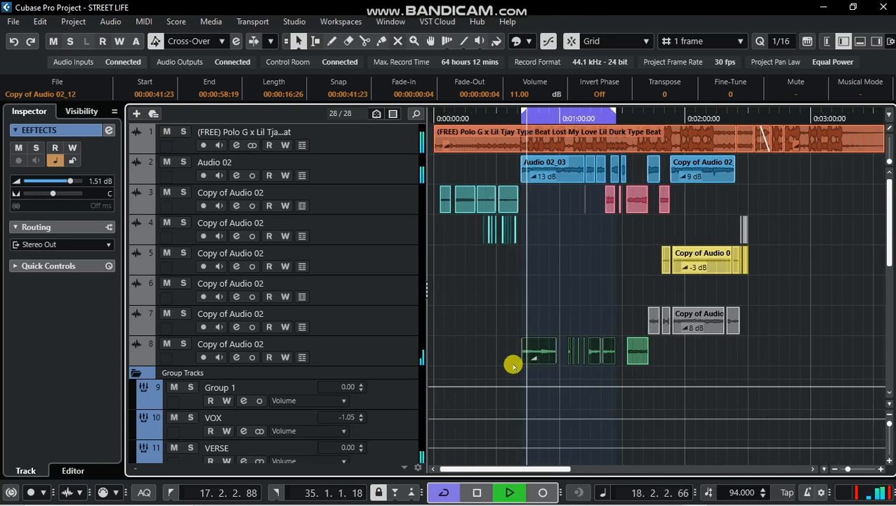
# - Lower the volume of the ad-lib track 8, Copy of Audio 02, to -2.28 dB in its channel settings
pyautogui.click(360, 341)
pyautogui.click(109, 129)
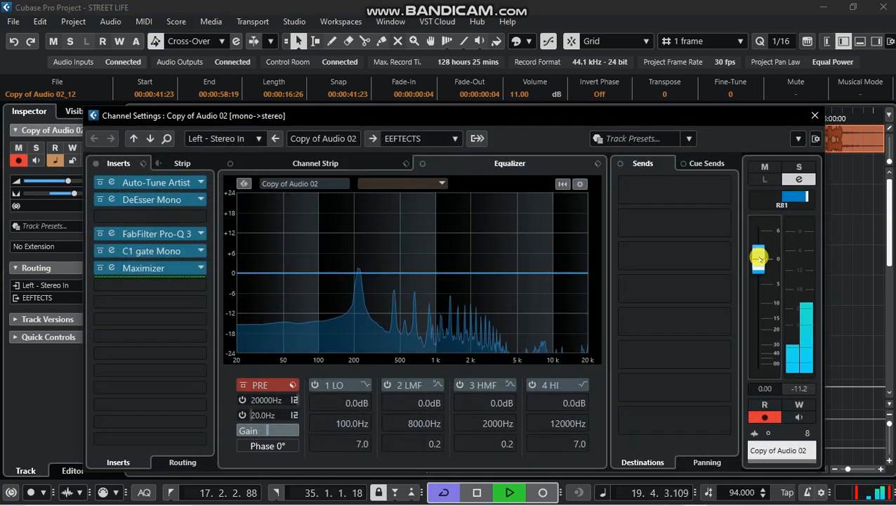
pyautogui.moveTo(757, 257); pyautogui.dragTo(758, 272)
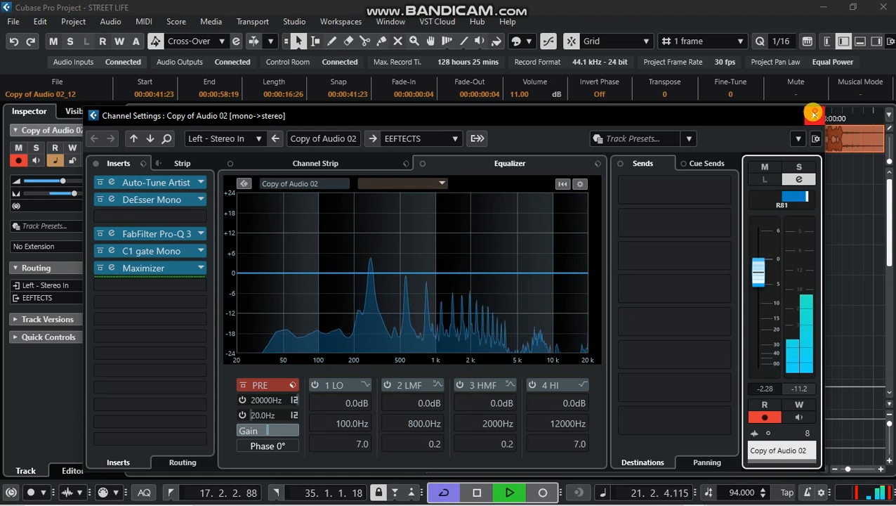
pyautogui.click(813, 112)
# - Lower the EEFTECTS group's volume to -0.76 dB in its channel settings
pyautogui.scroll(-5, 489, 312)
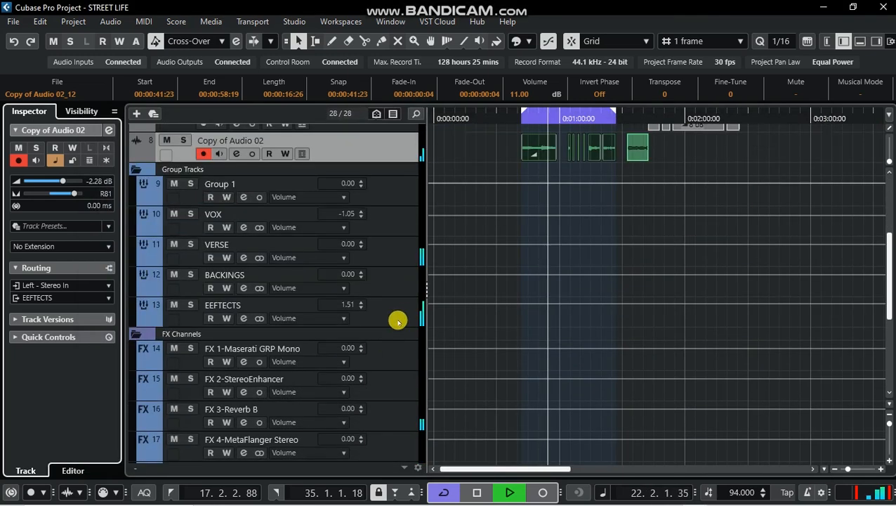
pyautogui.click(398, 321)
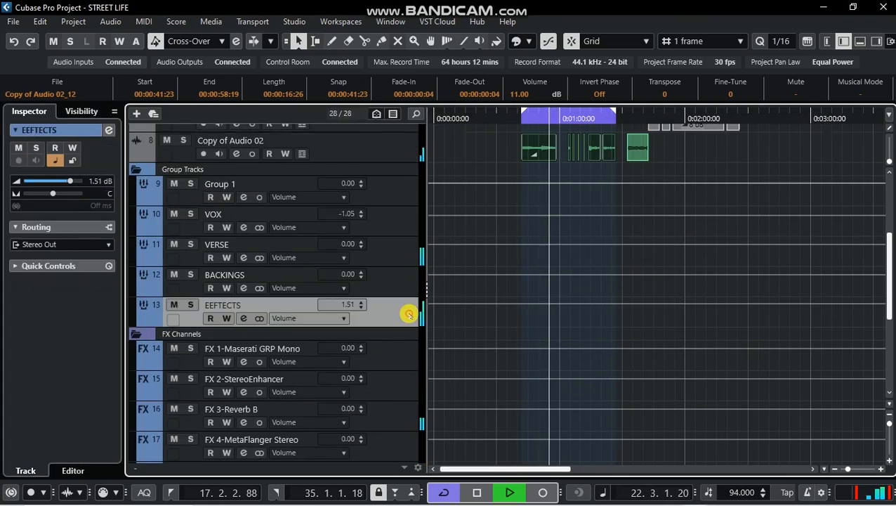
pyautogui.click(110, 130)
pyautogui.moveTo(760, 257); pyautogui.dragTo(761, 265)
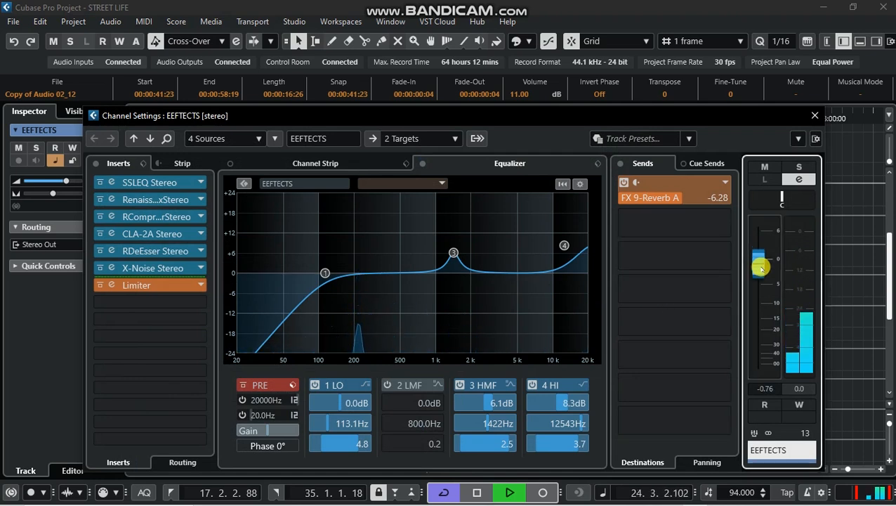
pyautogui.click(815, 115)
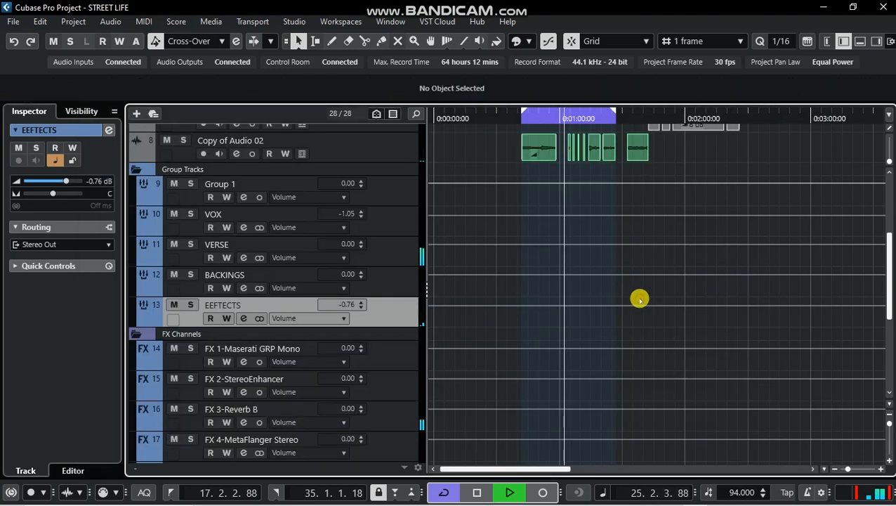
# - Listen to the rest of the loop, checking how the track 8 ad-libs sit in the full mix, and stop playback
pyautogui.scroll(5, 626, 309)
pyautogui.scroll(3, 632, 324)
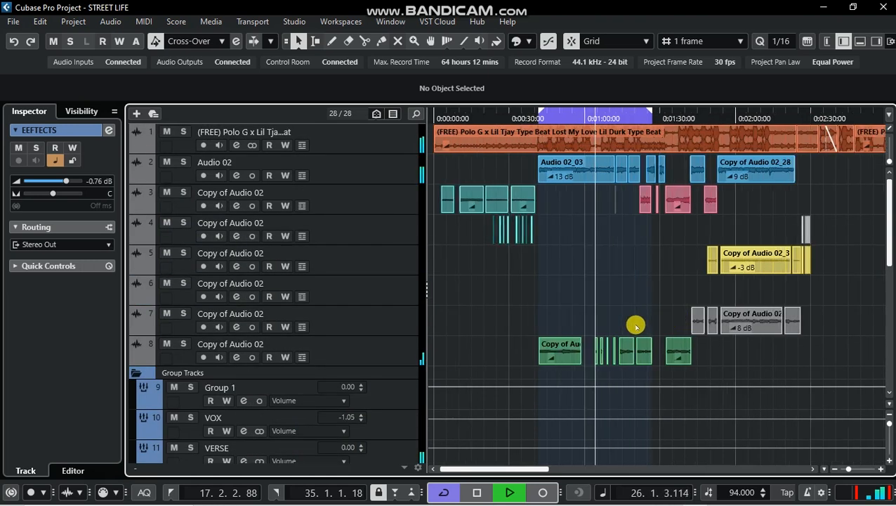
pyautogui.scroll(-3, 725, 364)
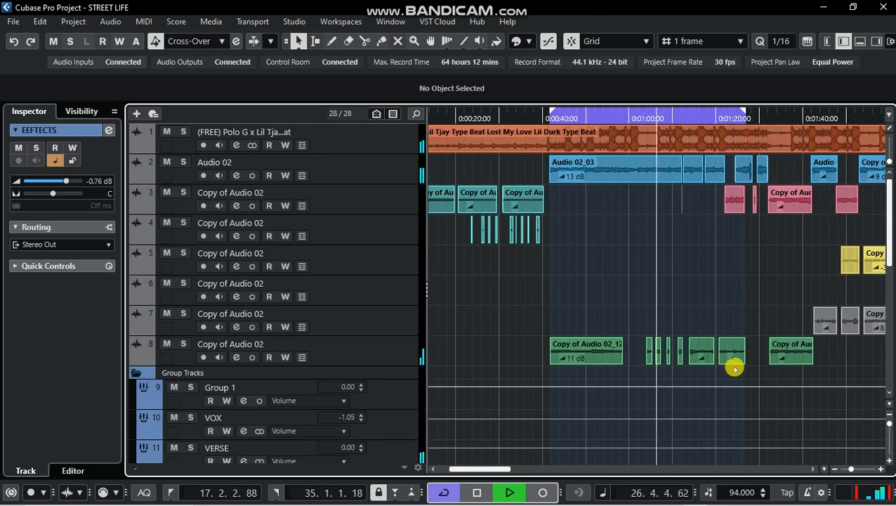
pyautogui.scroll(-5, 724, 369)
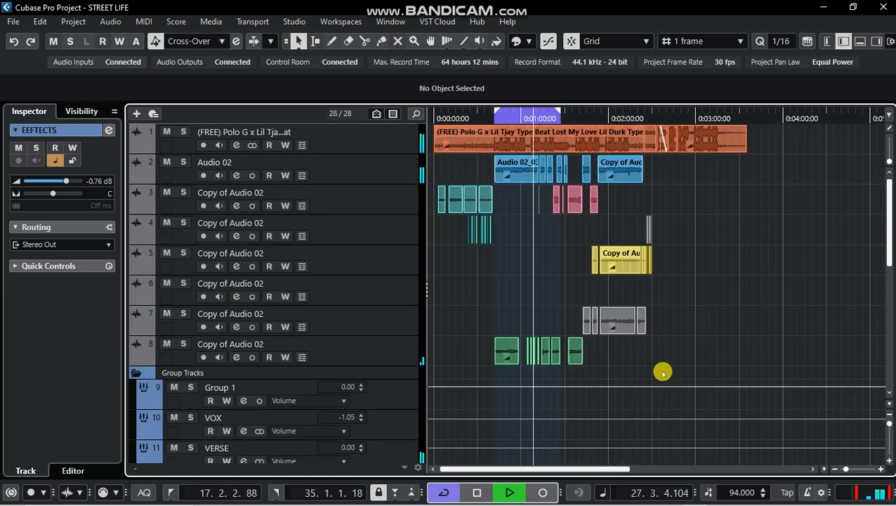
pyautogui.scroll(5, 655, 366)
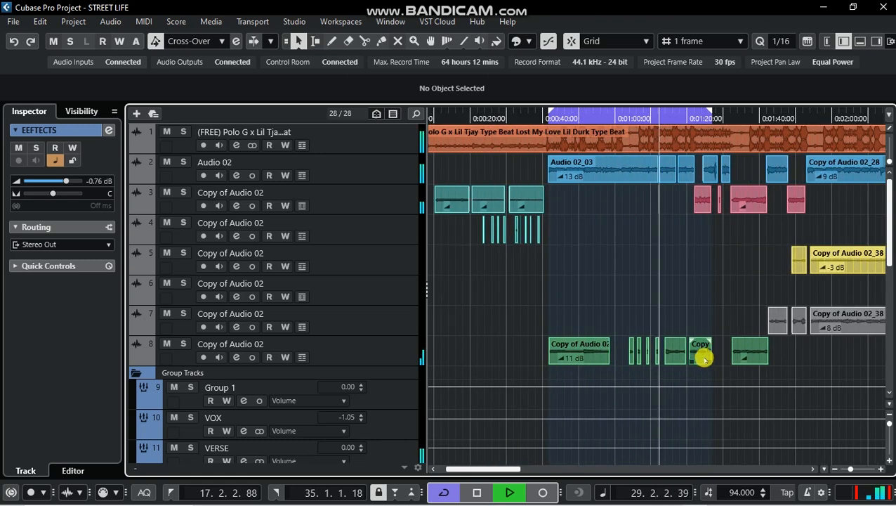
pyautogui.scroll(-1, 704, 358)
pyautogui.scroll(3, 703, 359)
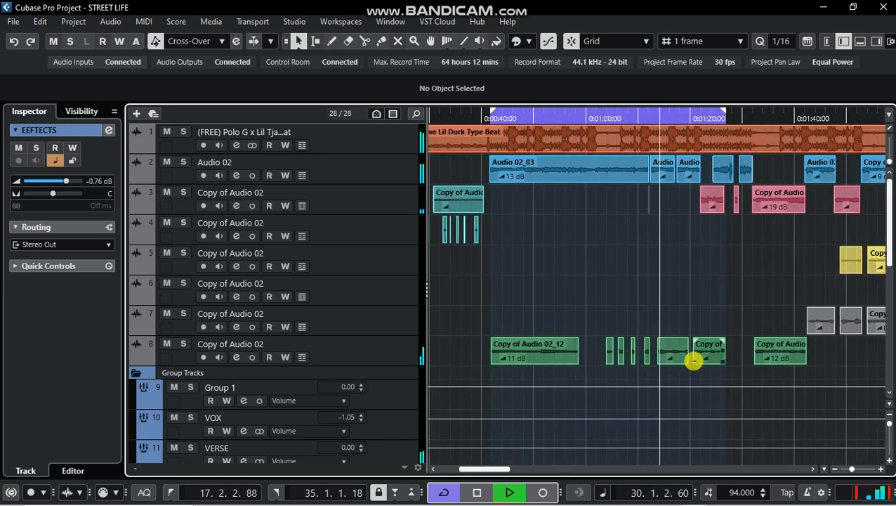
pyautogui.scroll(-5, 693, 361)
pyautogui.scroll(-1, 650, 367)
pyautogui.scroll(3, 628, 341)
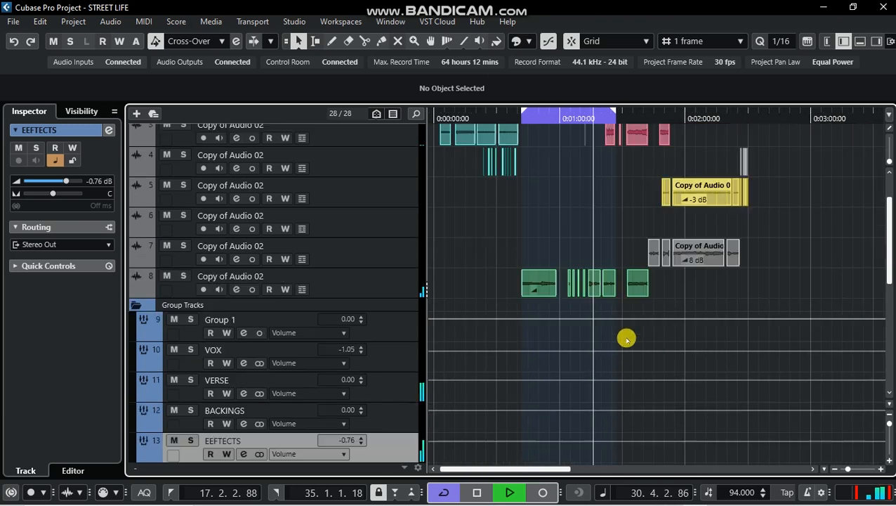
pyautogui.scroll(1, 647, 347)
pyautogui.scroll(1, 702, 342)
pyautogui.scroll(1, 711, 342)
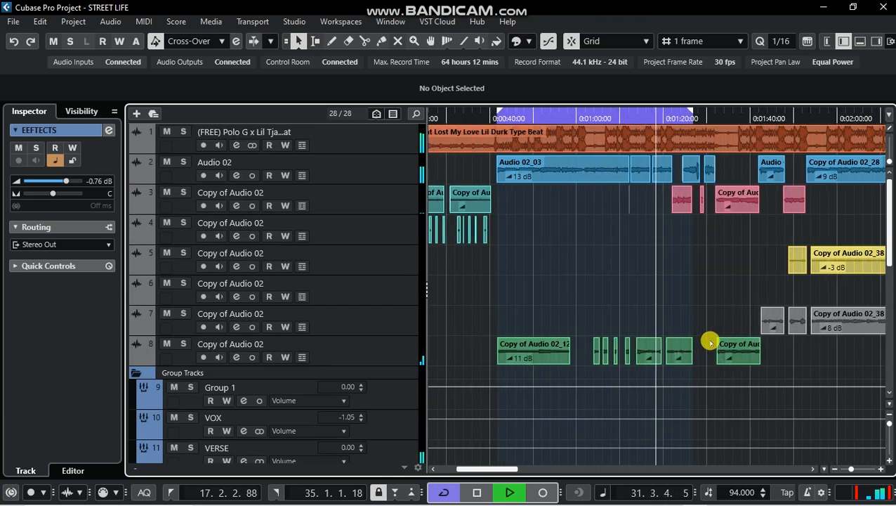
pyautogui.scroll(-2, 700, 344)
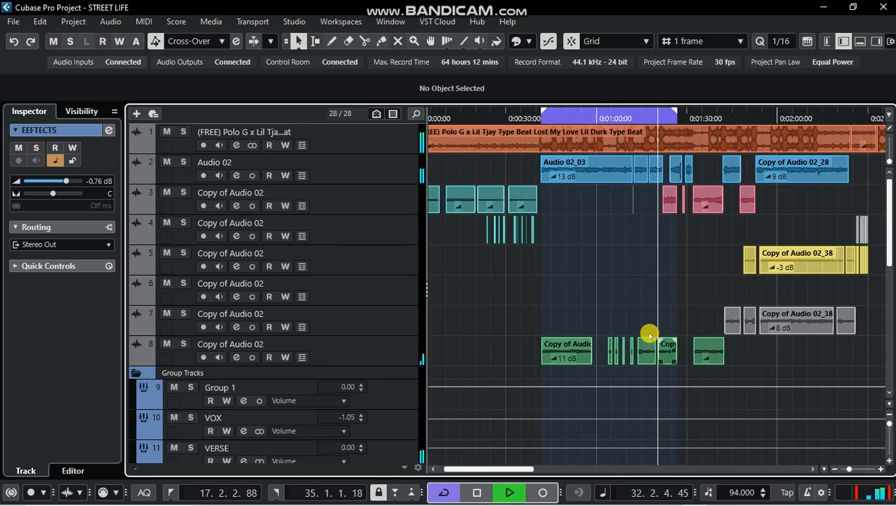
pyautogui.press('space')
# - Select track 3, resume playback and extend the cycle range to cover the entire beat track
pyautogui.click(367, 193)
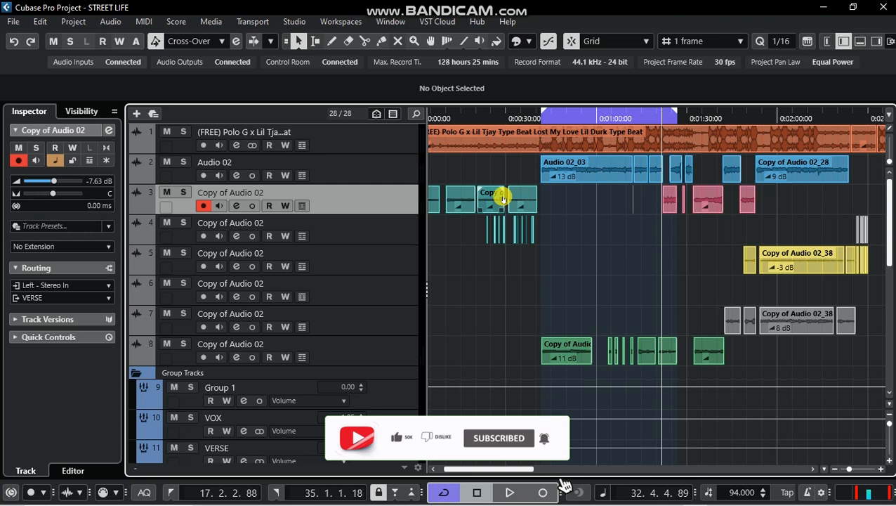
pyautogui.press('space')
pyautogui.scroll(-3, 605, 297)
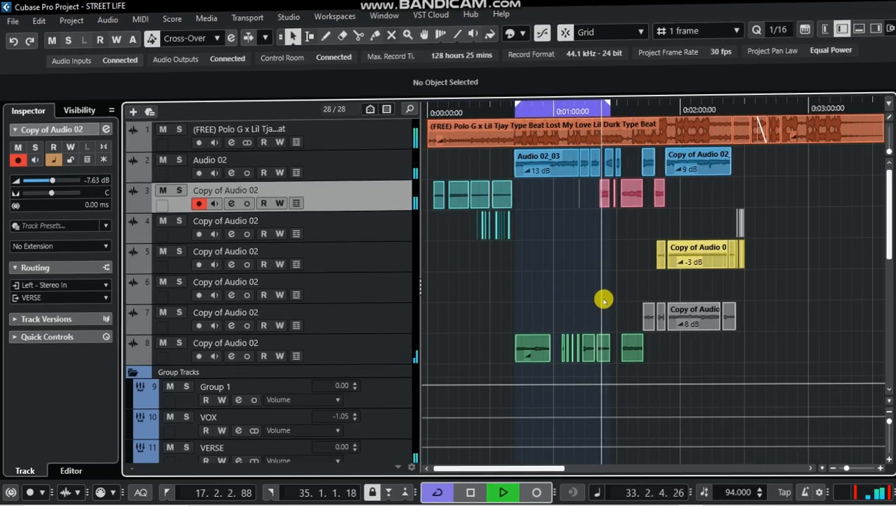
pyautogui.press('h')
pyautogui.press('h')
pyautogui.press('g')
pyautogui.press('g')
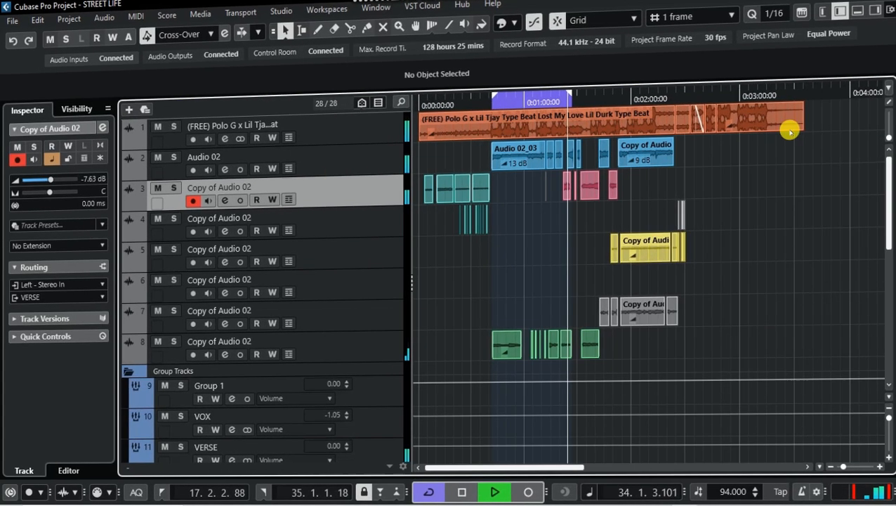
pyautogui.click(517, 127)
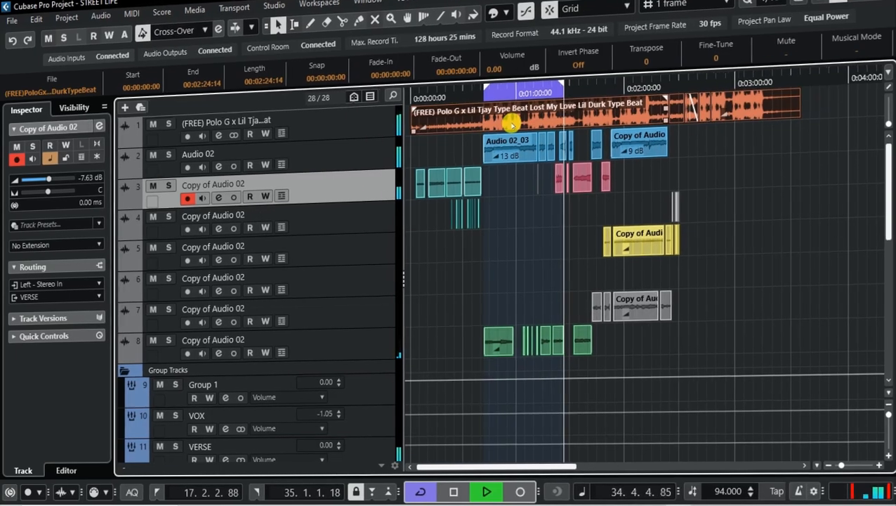
pyautogui.press('p')
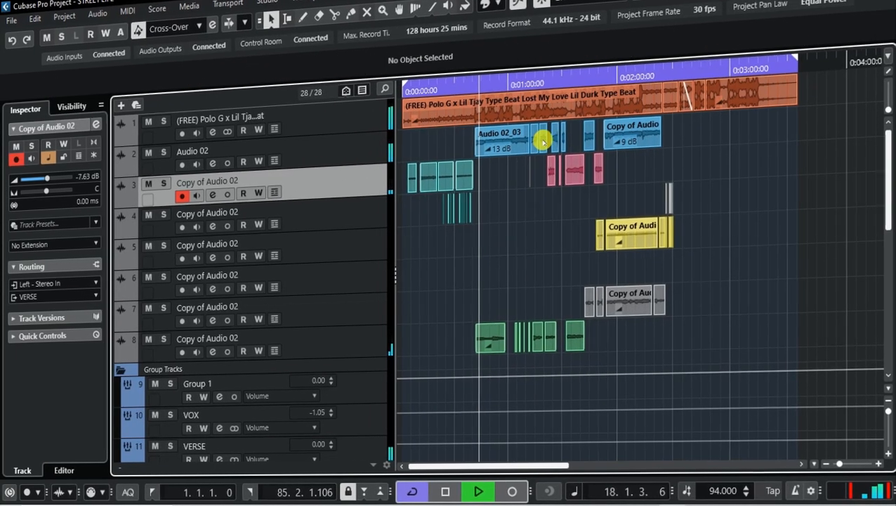